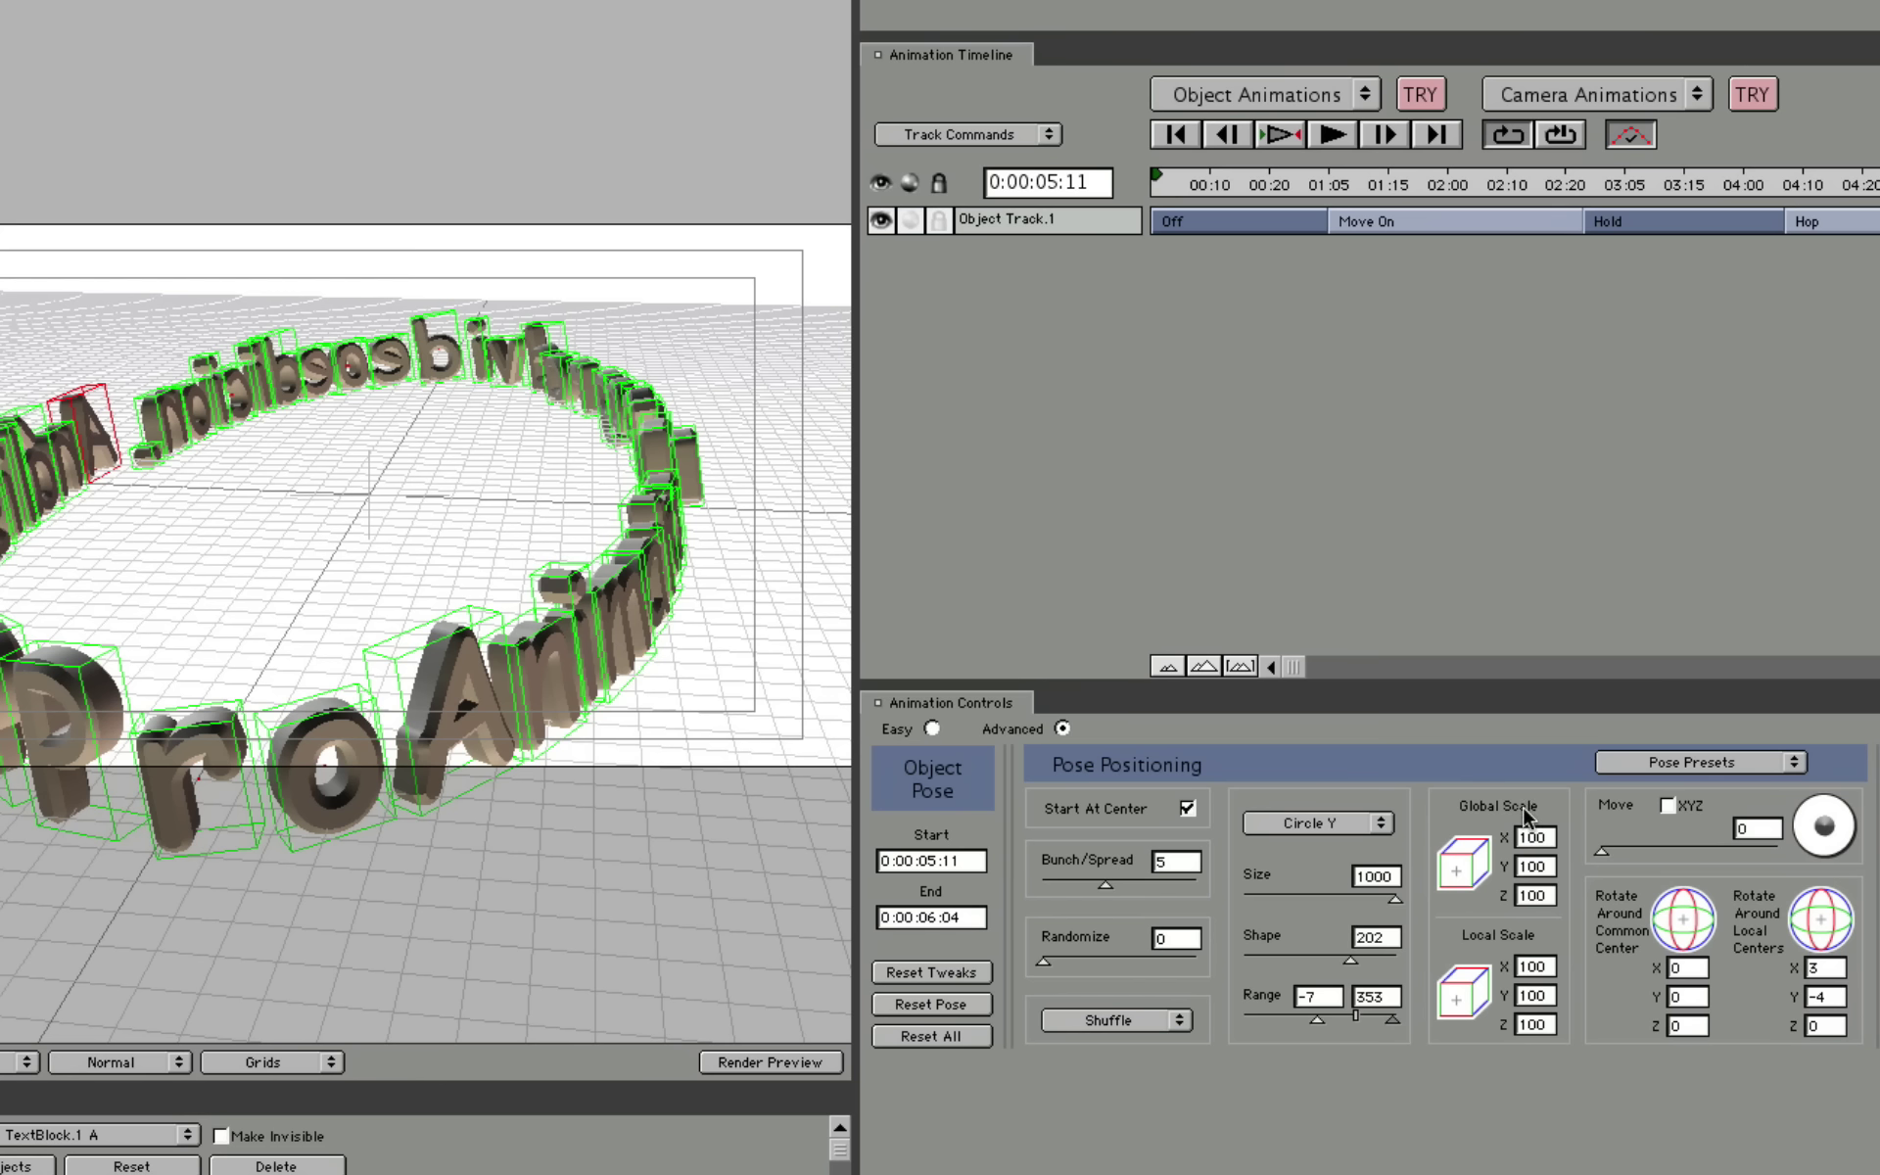
# Set the Circle Y pose's global scale to 69/77/69 and local letter scale to 81/73/73.
pyautogui.moveTo(1458, 874)
pyautogui.mouseDown()
pyautogui.moveTo(1351, 874)
pyautogui.moveTo(1532, 882)
pyautogui.moveTo(1376, 888)
pyautogui.moveTo(1489, 737)
pyautogui.moveTo(1482, 918)
pyautogui.mouseUp()
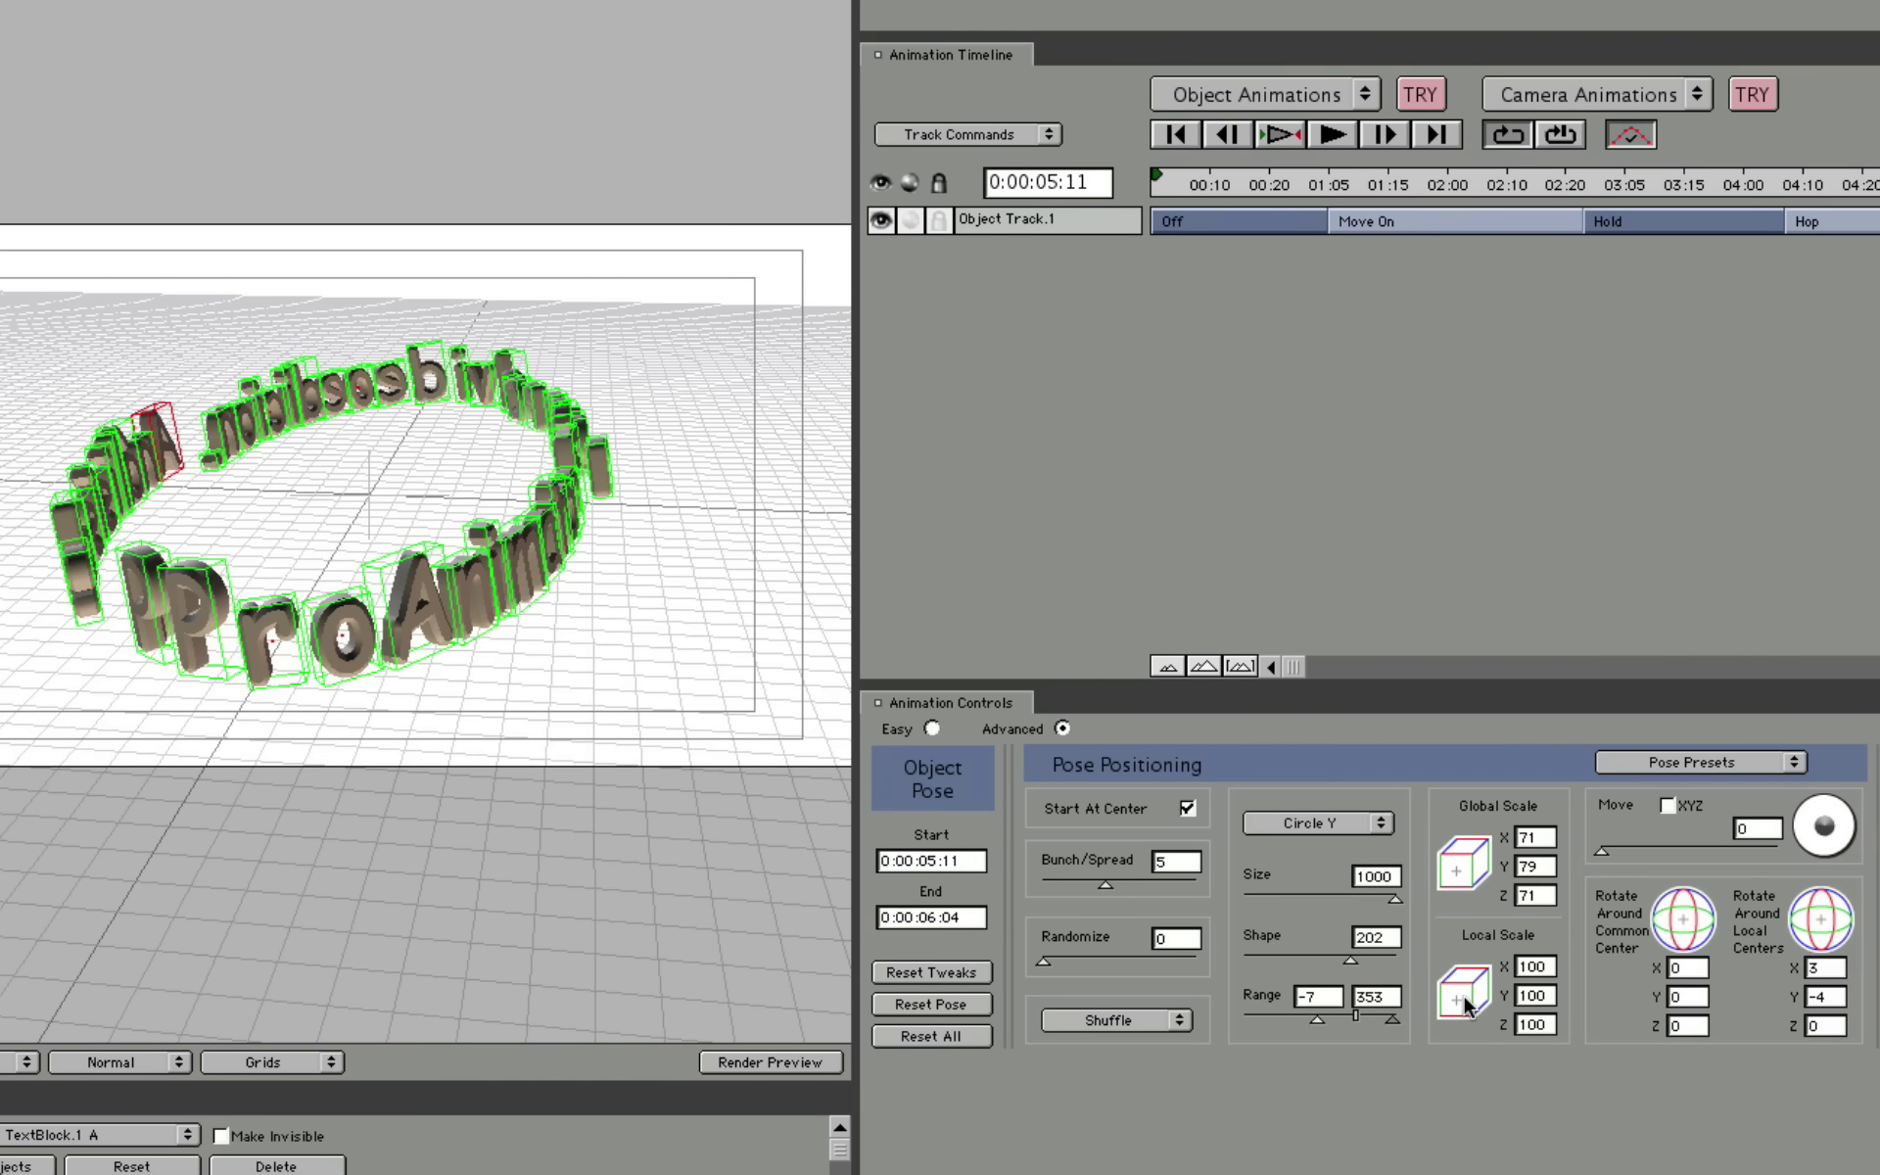
pyautogui.moveTo(1459, 1003); pyautogui.dragTo(1459, 685)
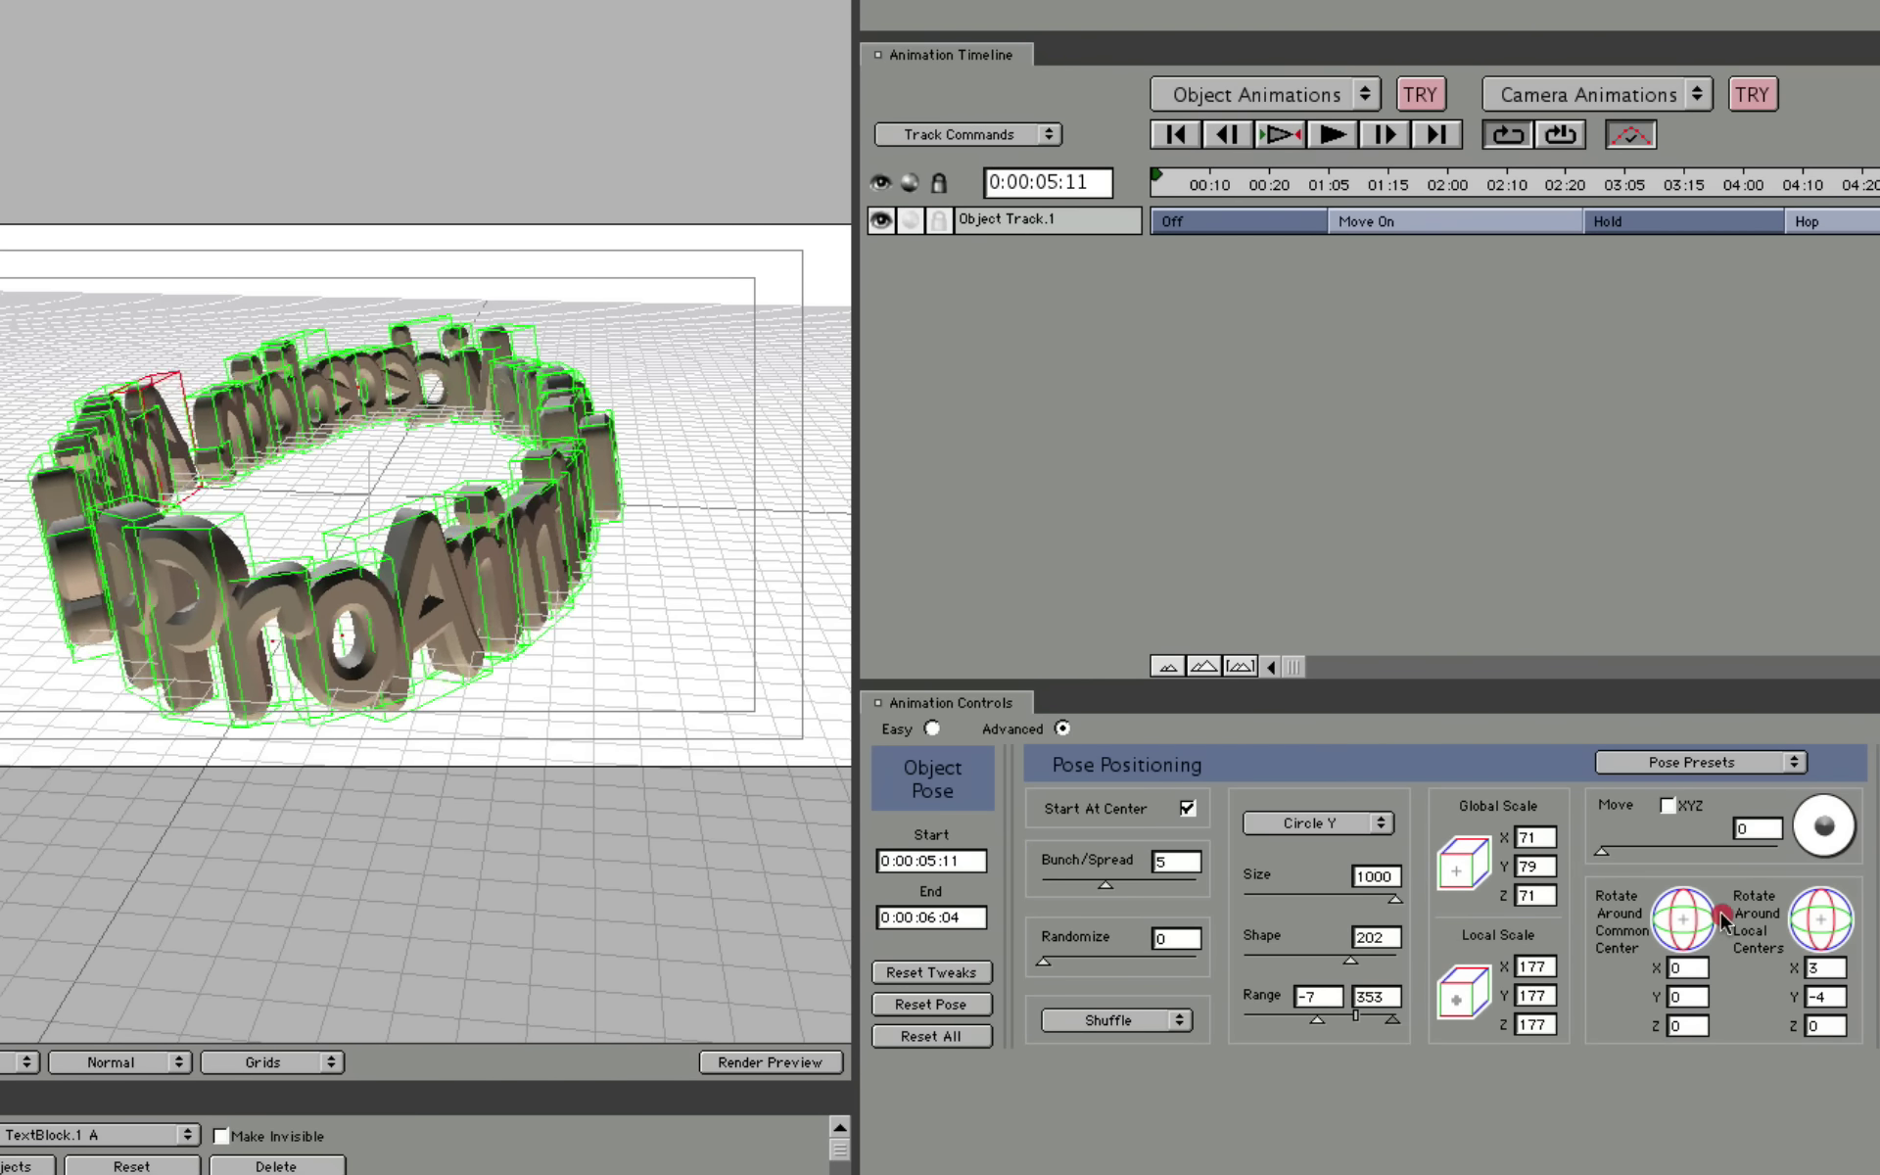
pyautogui.moveTo(1463, 998)
pyautogui.mouseDown()
pyautogui.moveTo(1581, 949)
pyautogui.moveTo(1402, 965)
pyautogui.mouseUp()
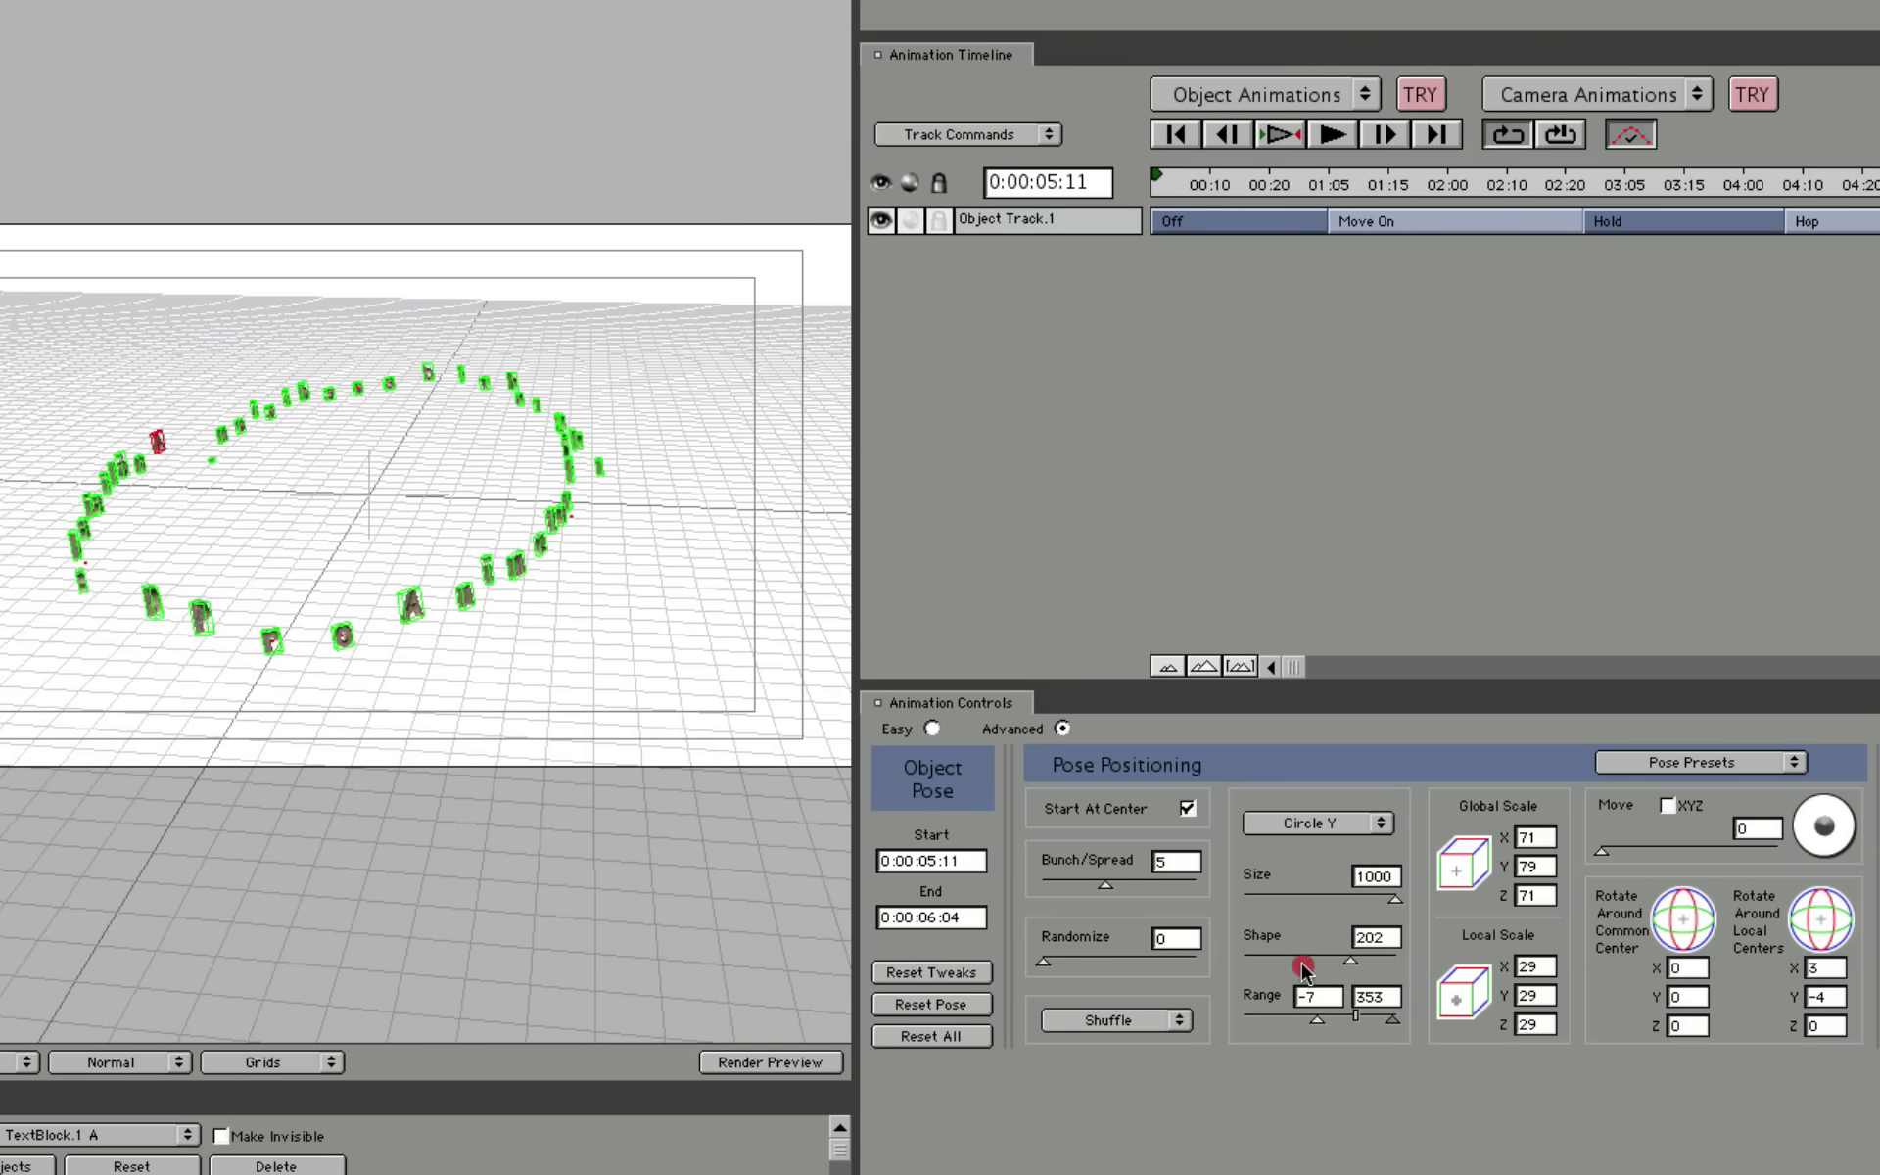
pyautogui.moveTo(1403, 964); pyautogui.dragTo(1385, 967)
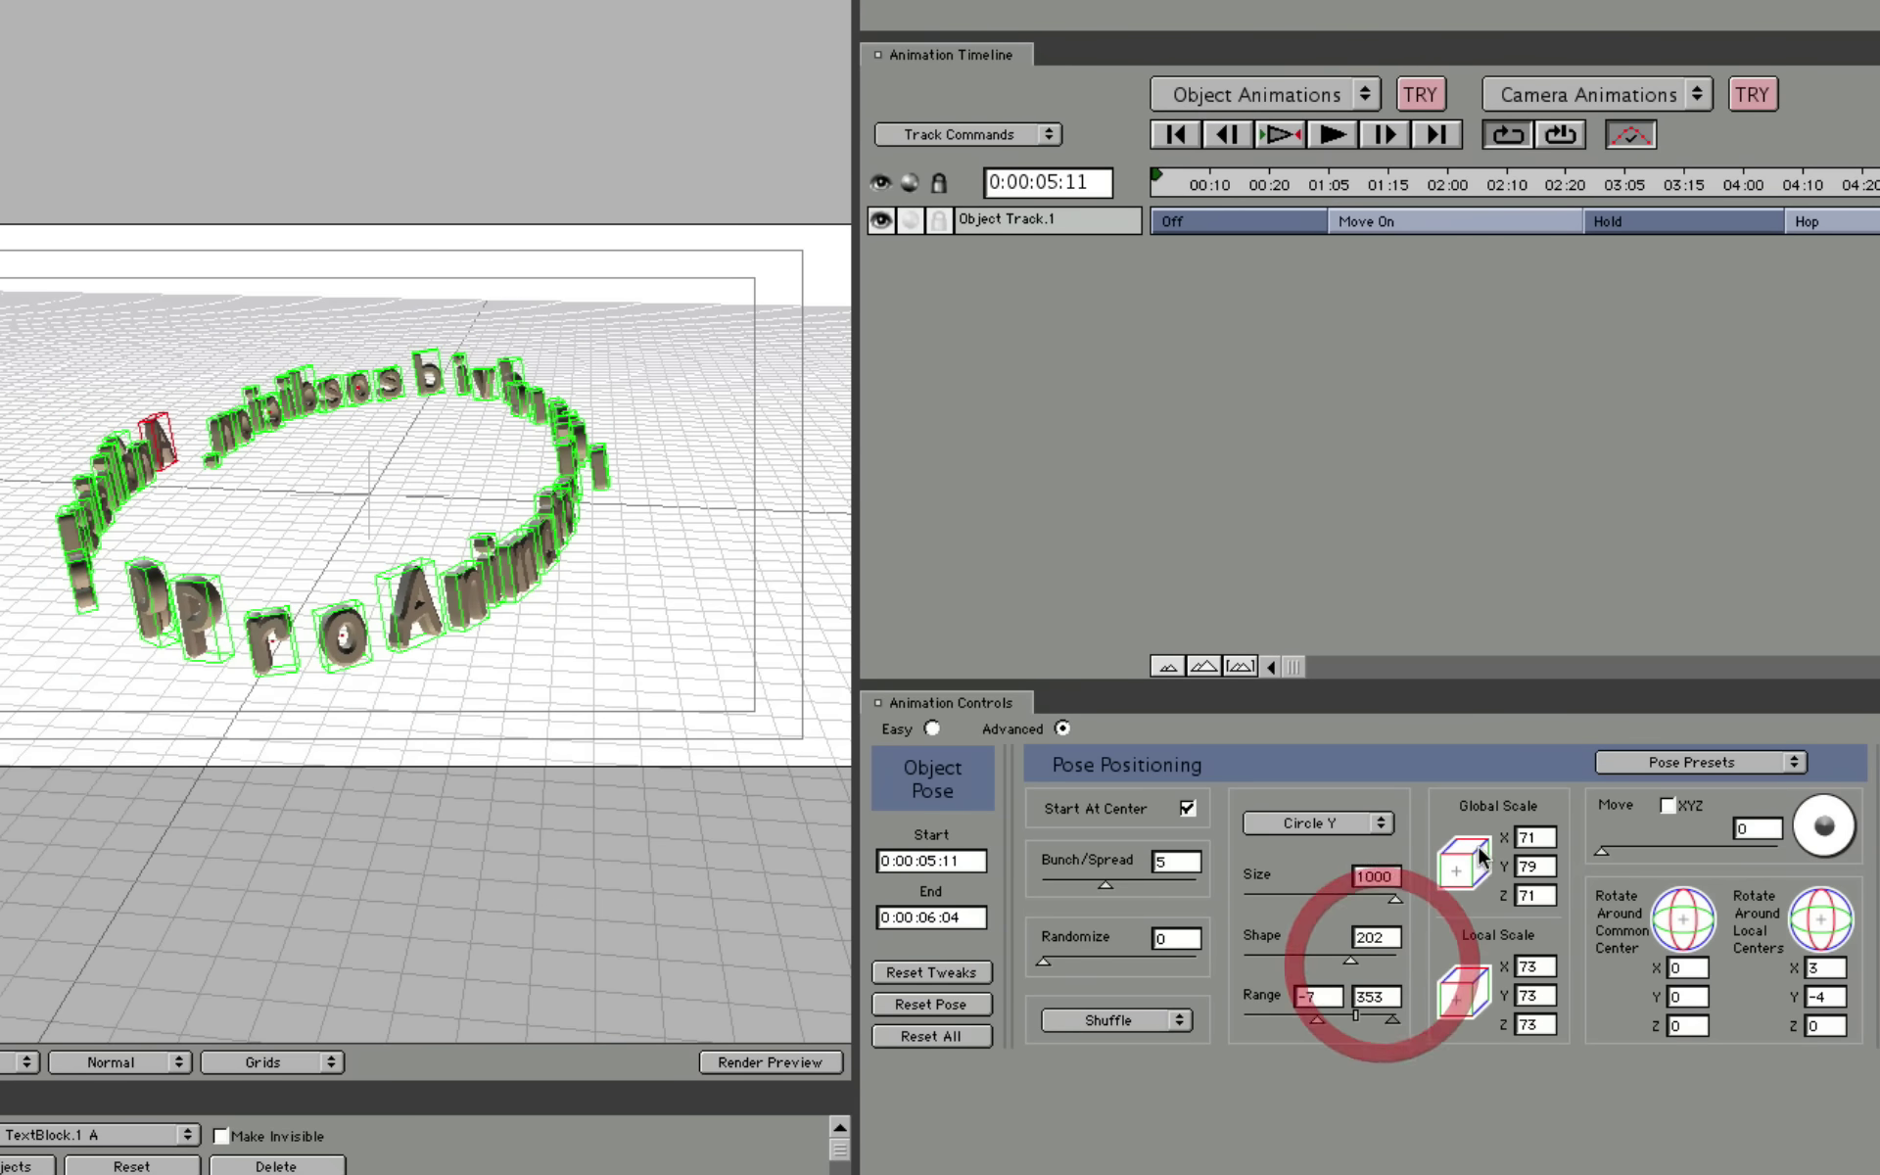
pyautogui.moveTo(1459, 874)
pyautogui.mouseDown()
pyautogui.moveTo(1434, 881)
pyautogui.moveTo(1459, 878)
pyautogui.mouseUp()
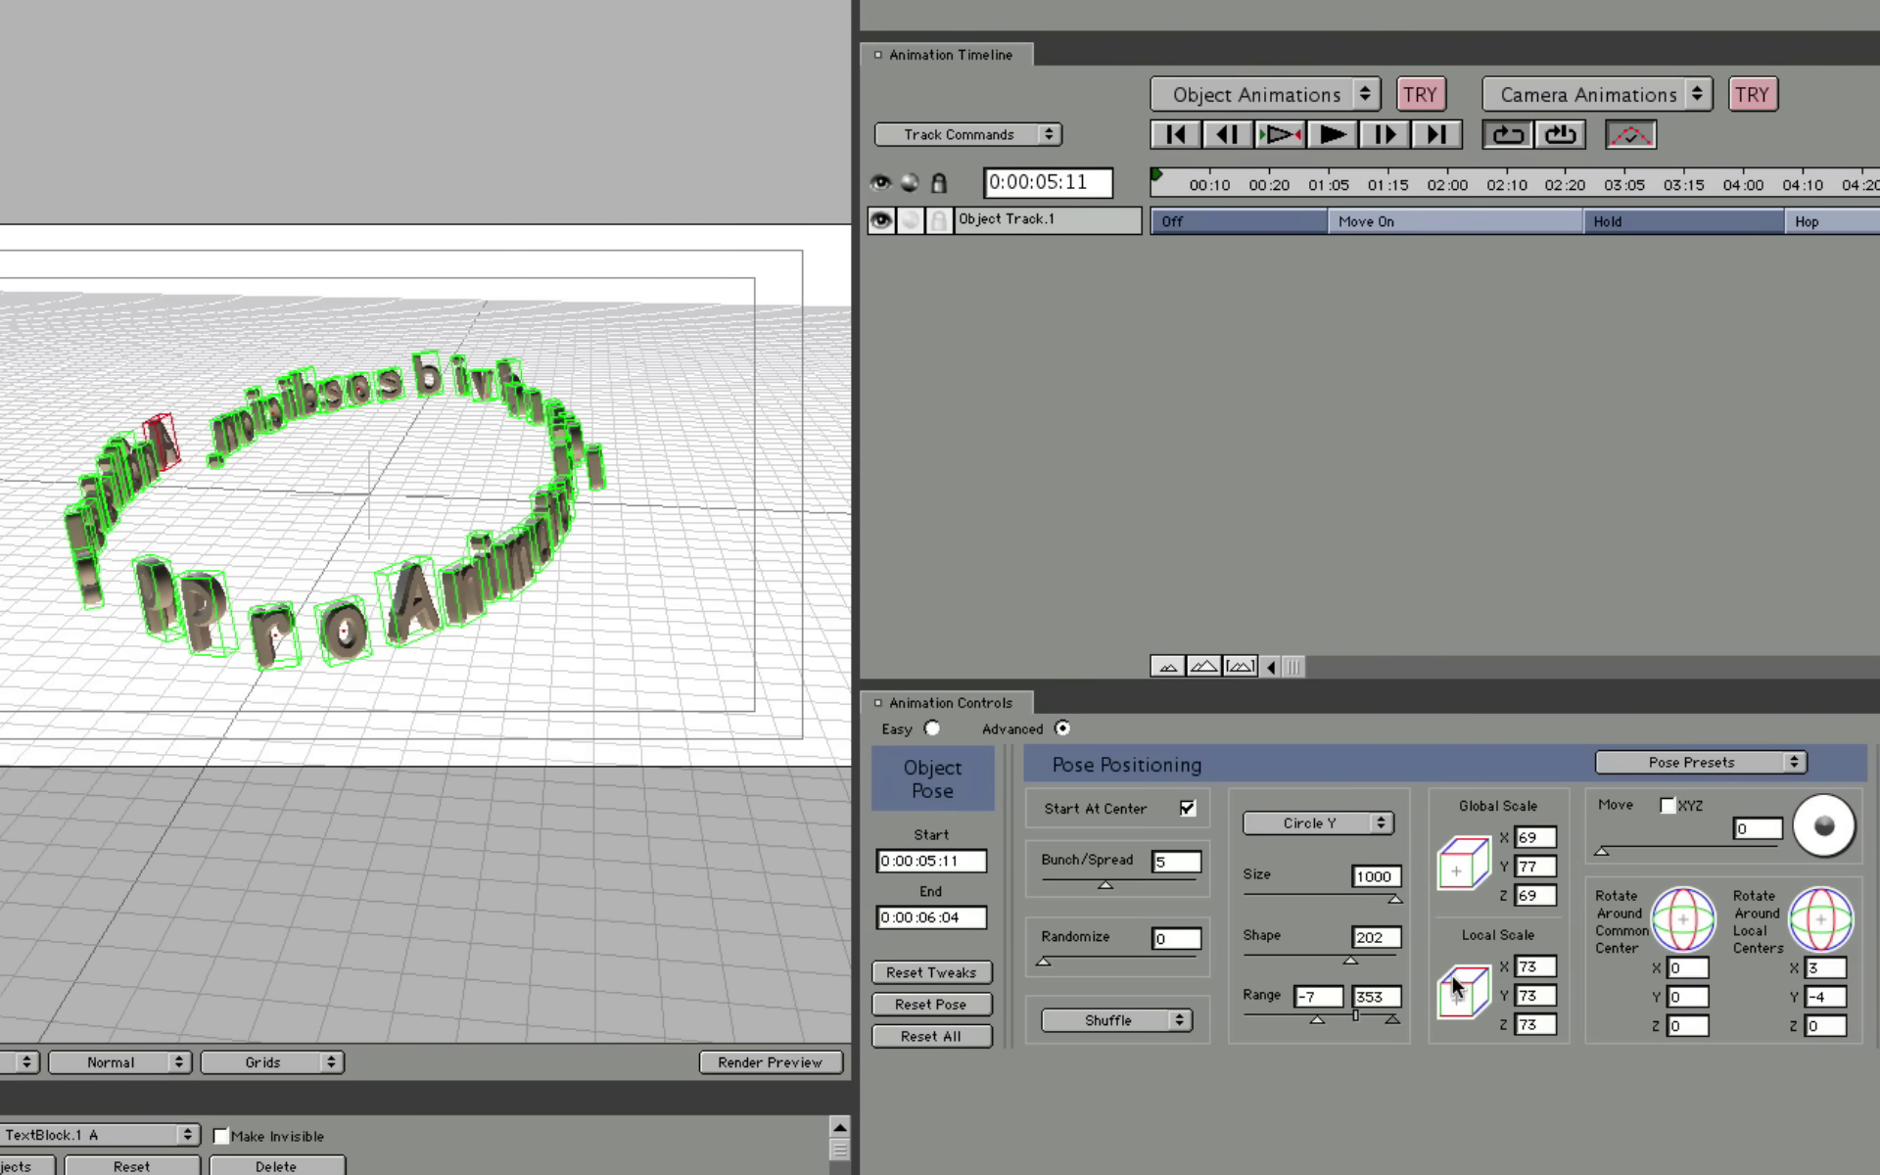
pyautogui.moveTo(1469, 991)
pyautogui.mouseDown()
pyautogui.moveTo(1364, 987)
pyautogui.moveTo(1498, 992)
pyautogui.mouseUp()
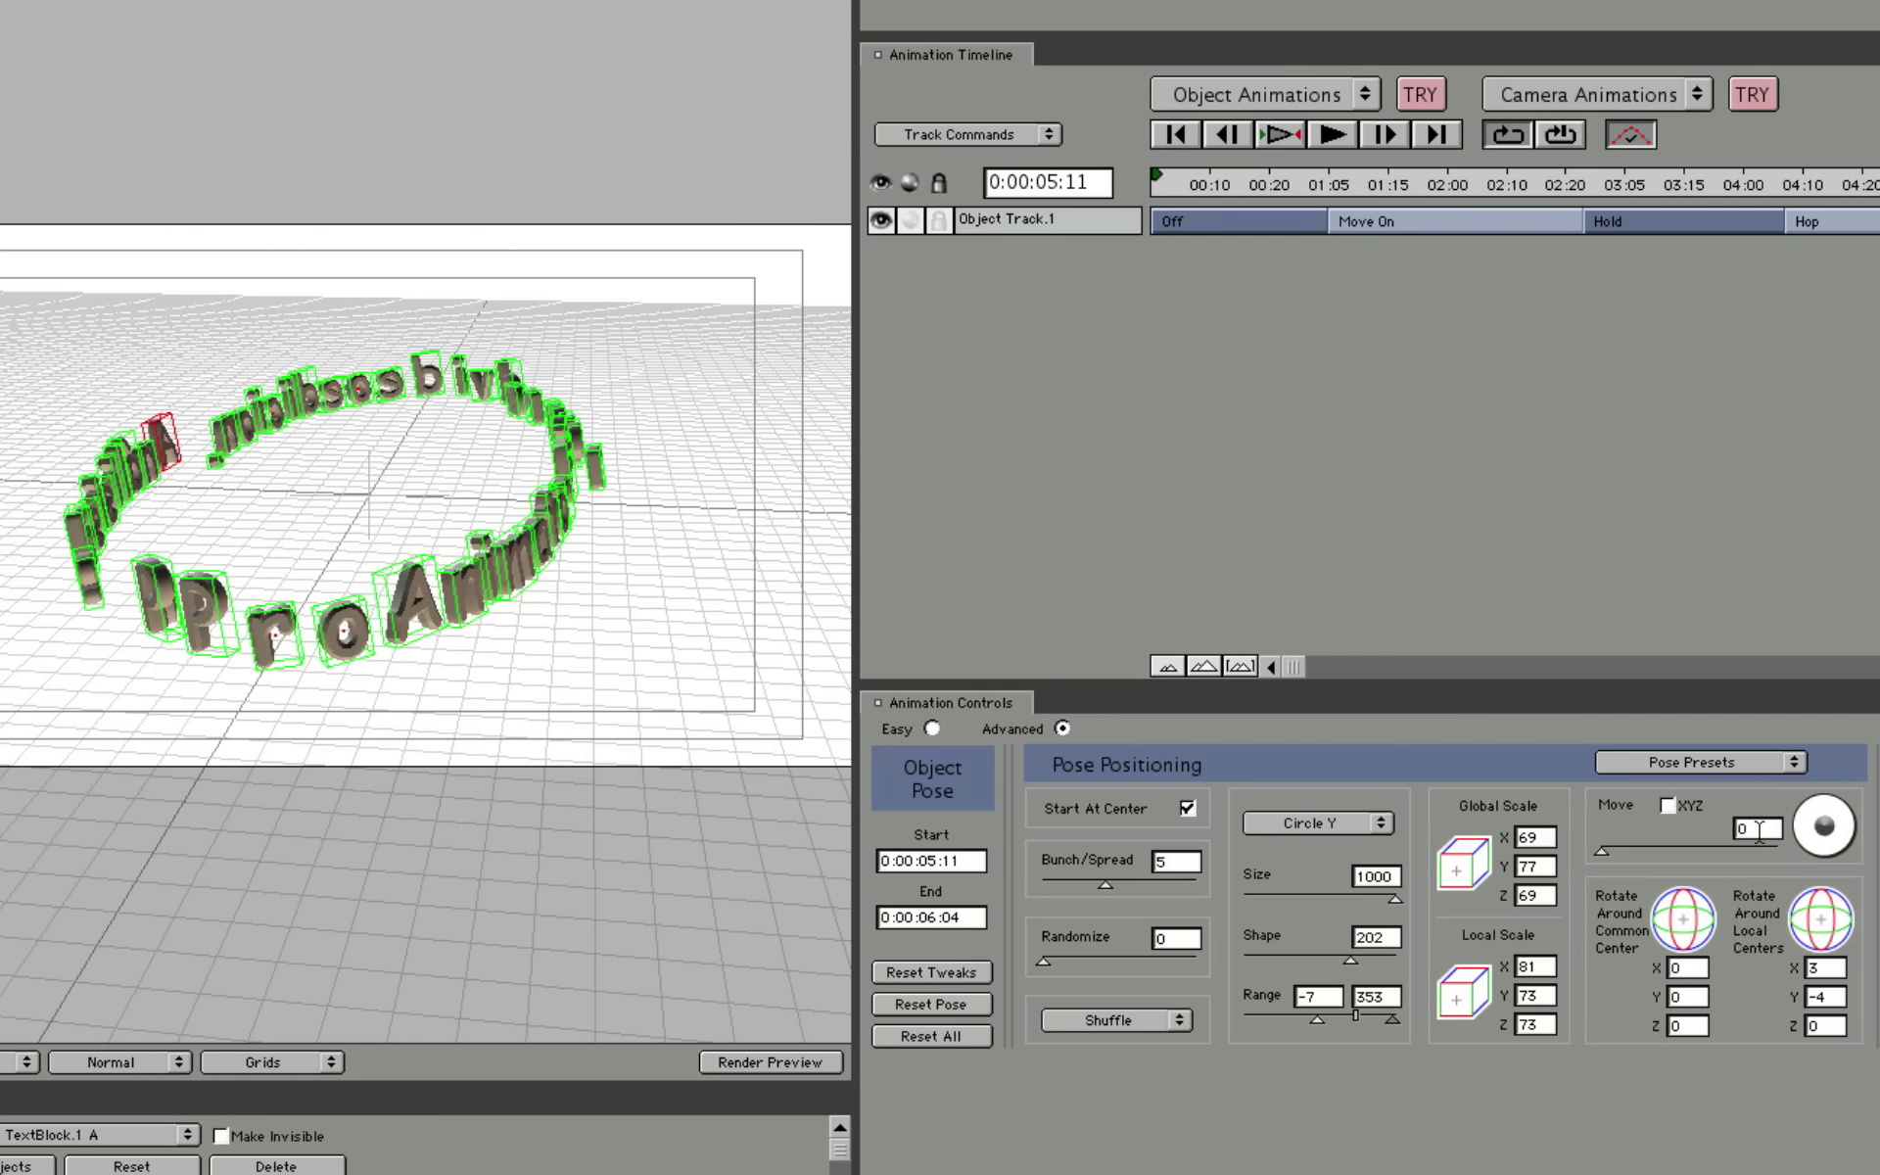
# Try separate XYZ move offsets with X raised to 12, then return to single move distance.
pyautogui.click(1668, 806)
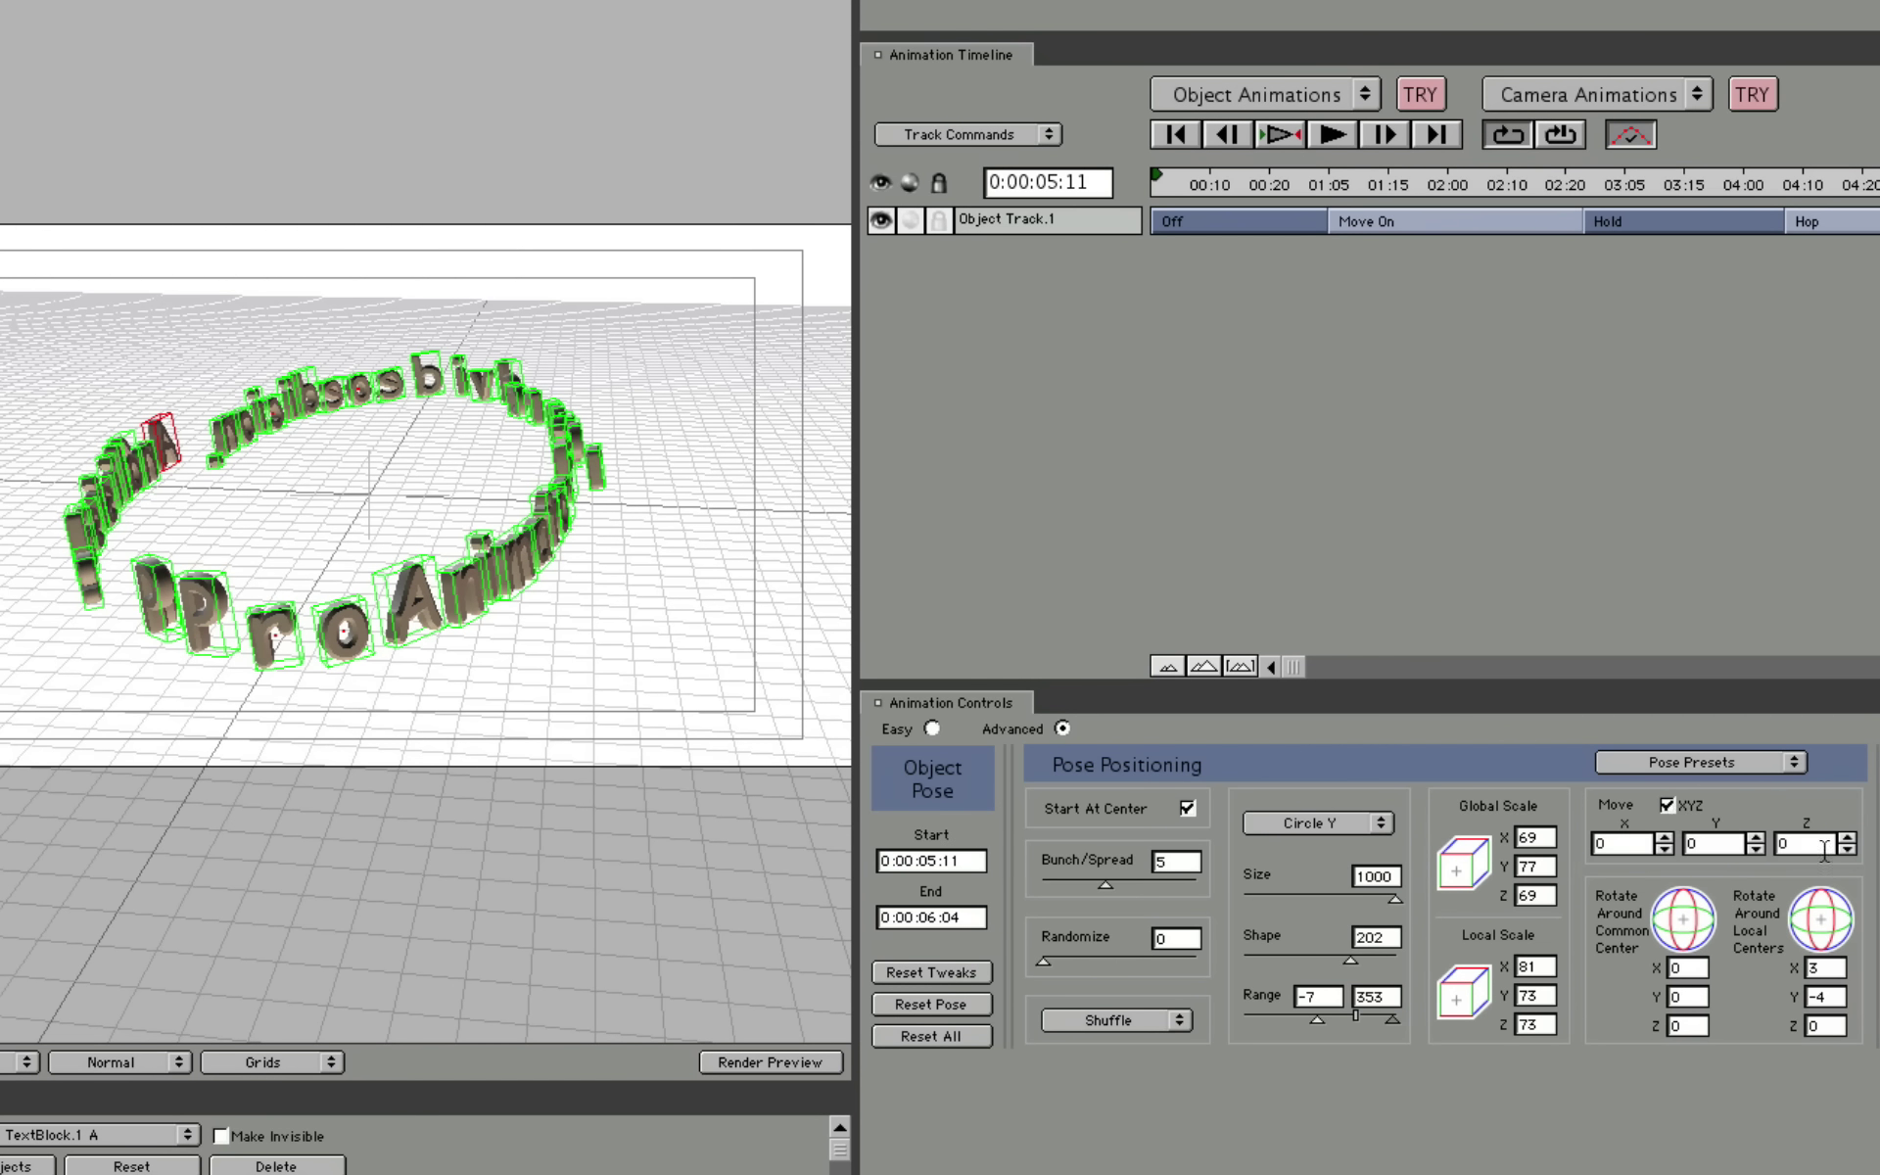
pyautogui.click(1665, 840)
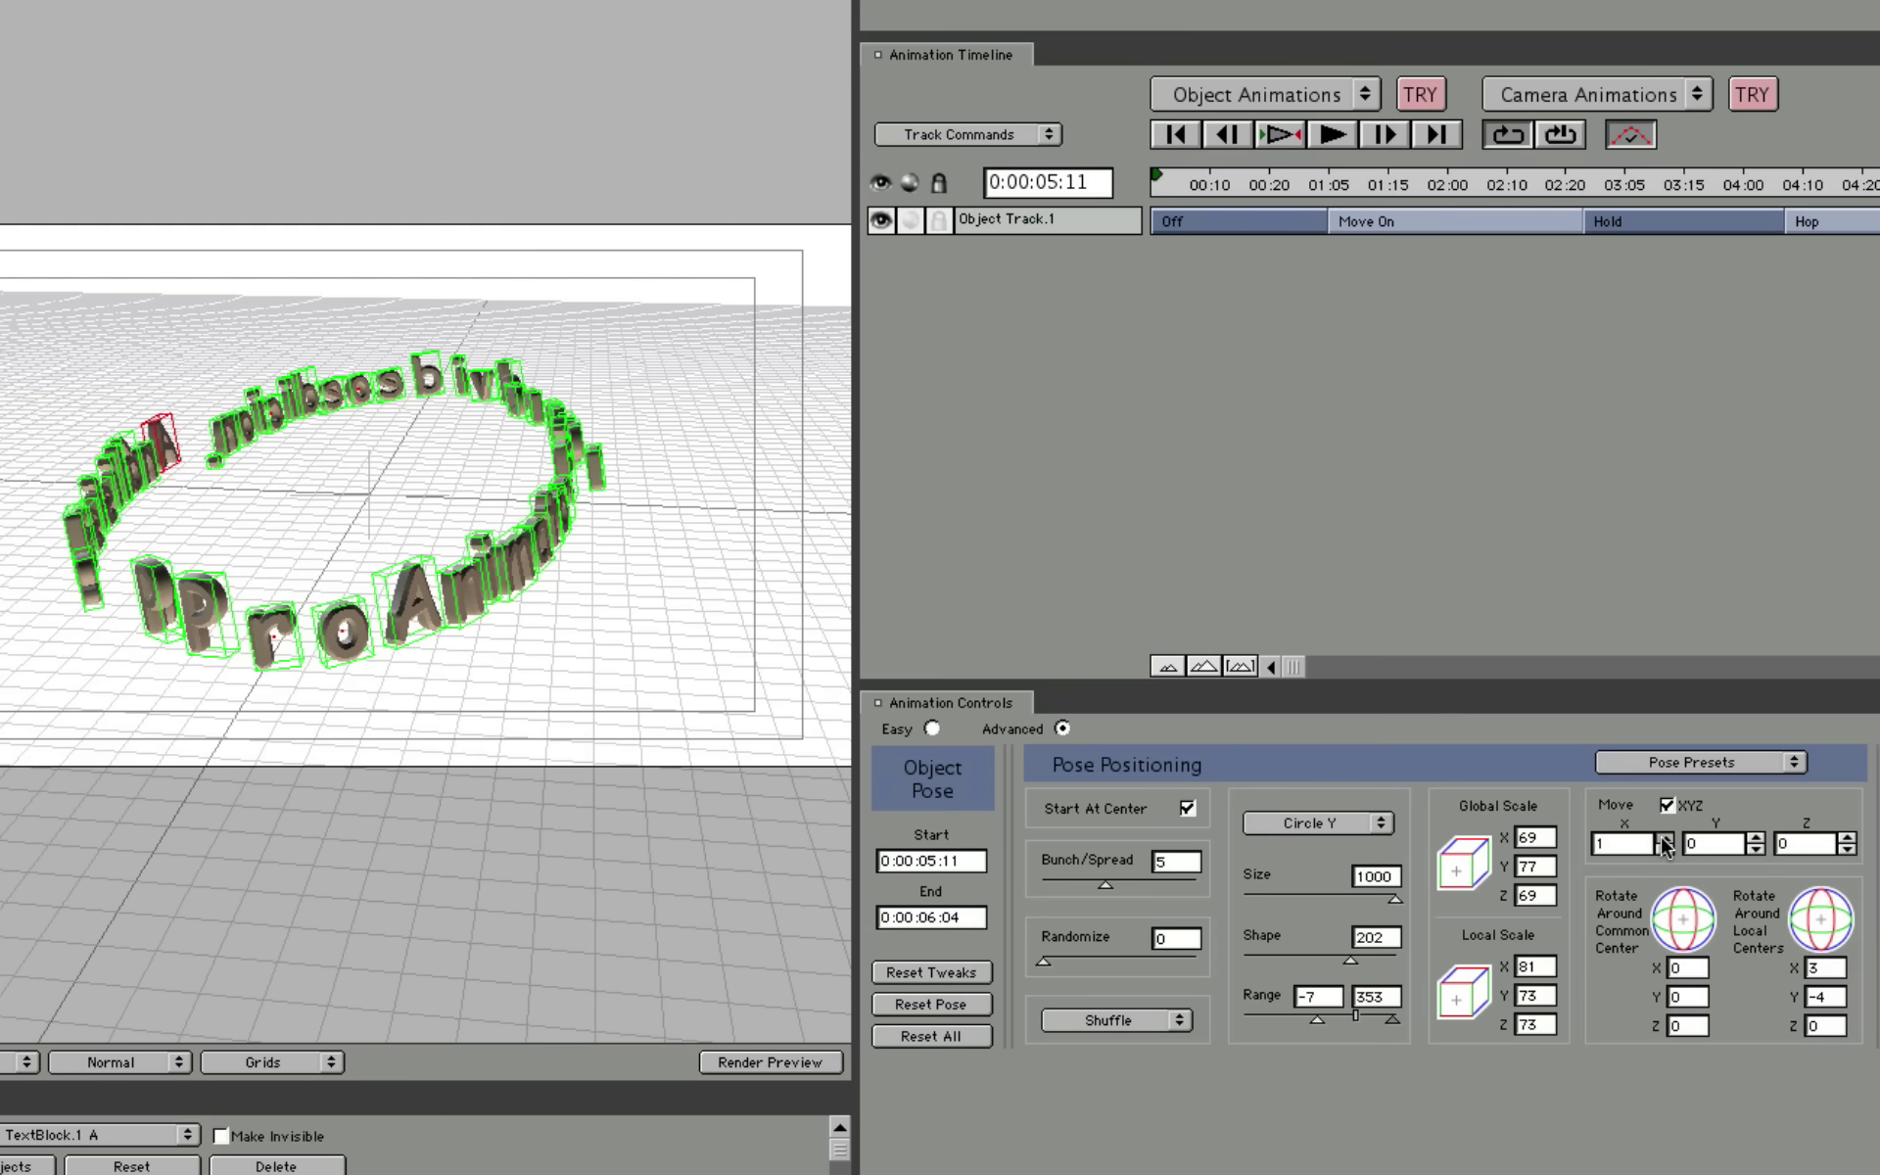
pyautogui.click(1665, 840)
pyautogui.click(1665, 840)
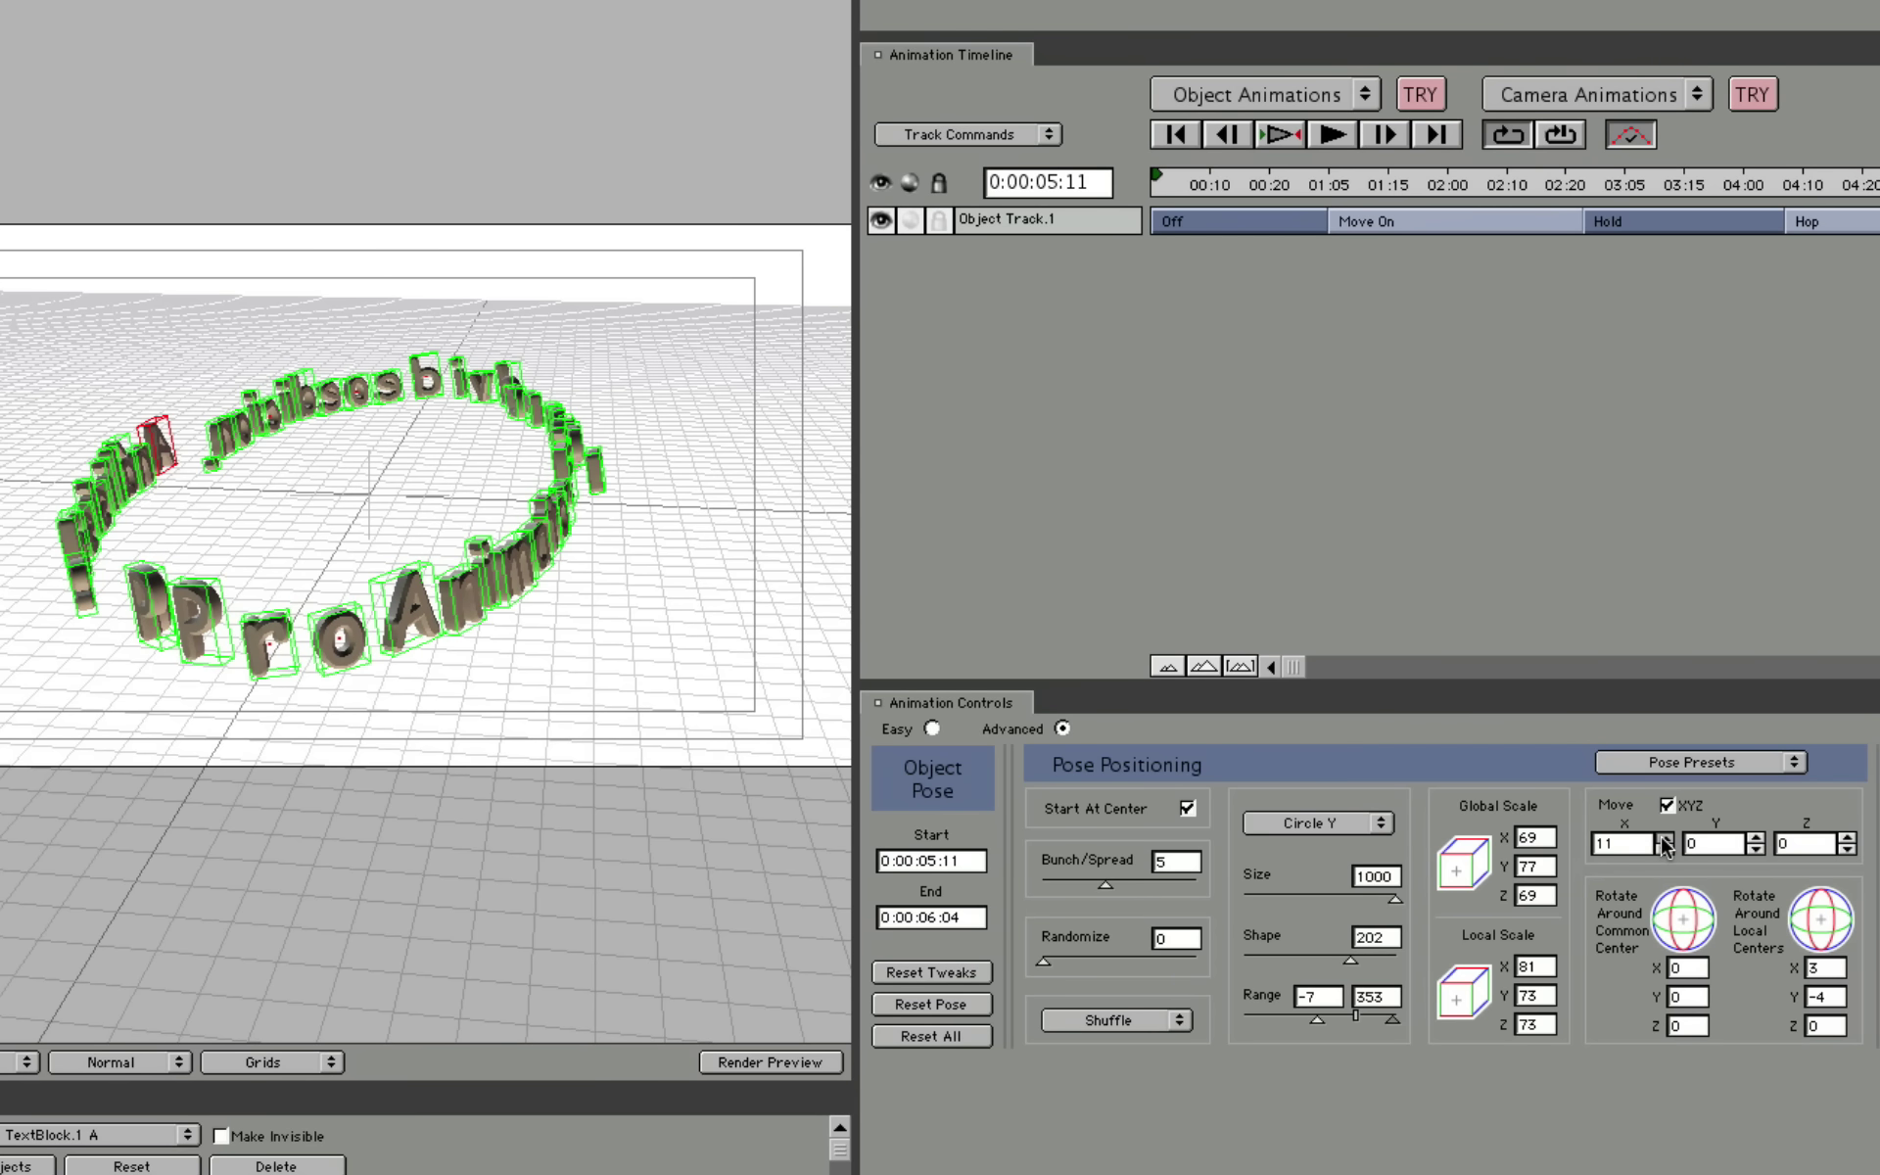
pyautogui.click(1664, 840)
pyautogui.click(1668, 805)
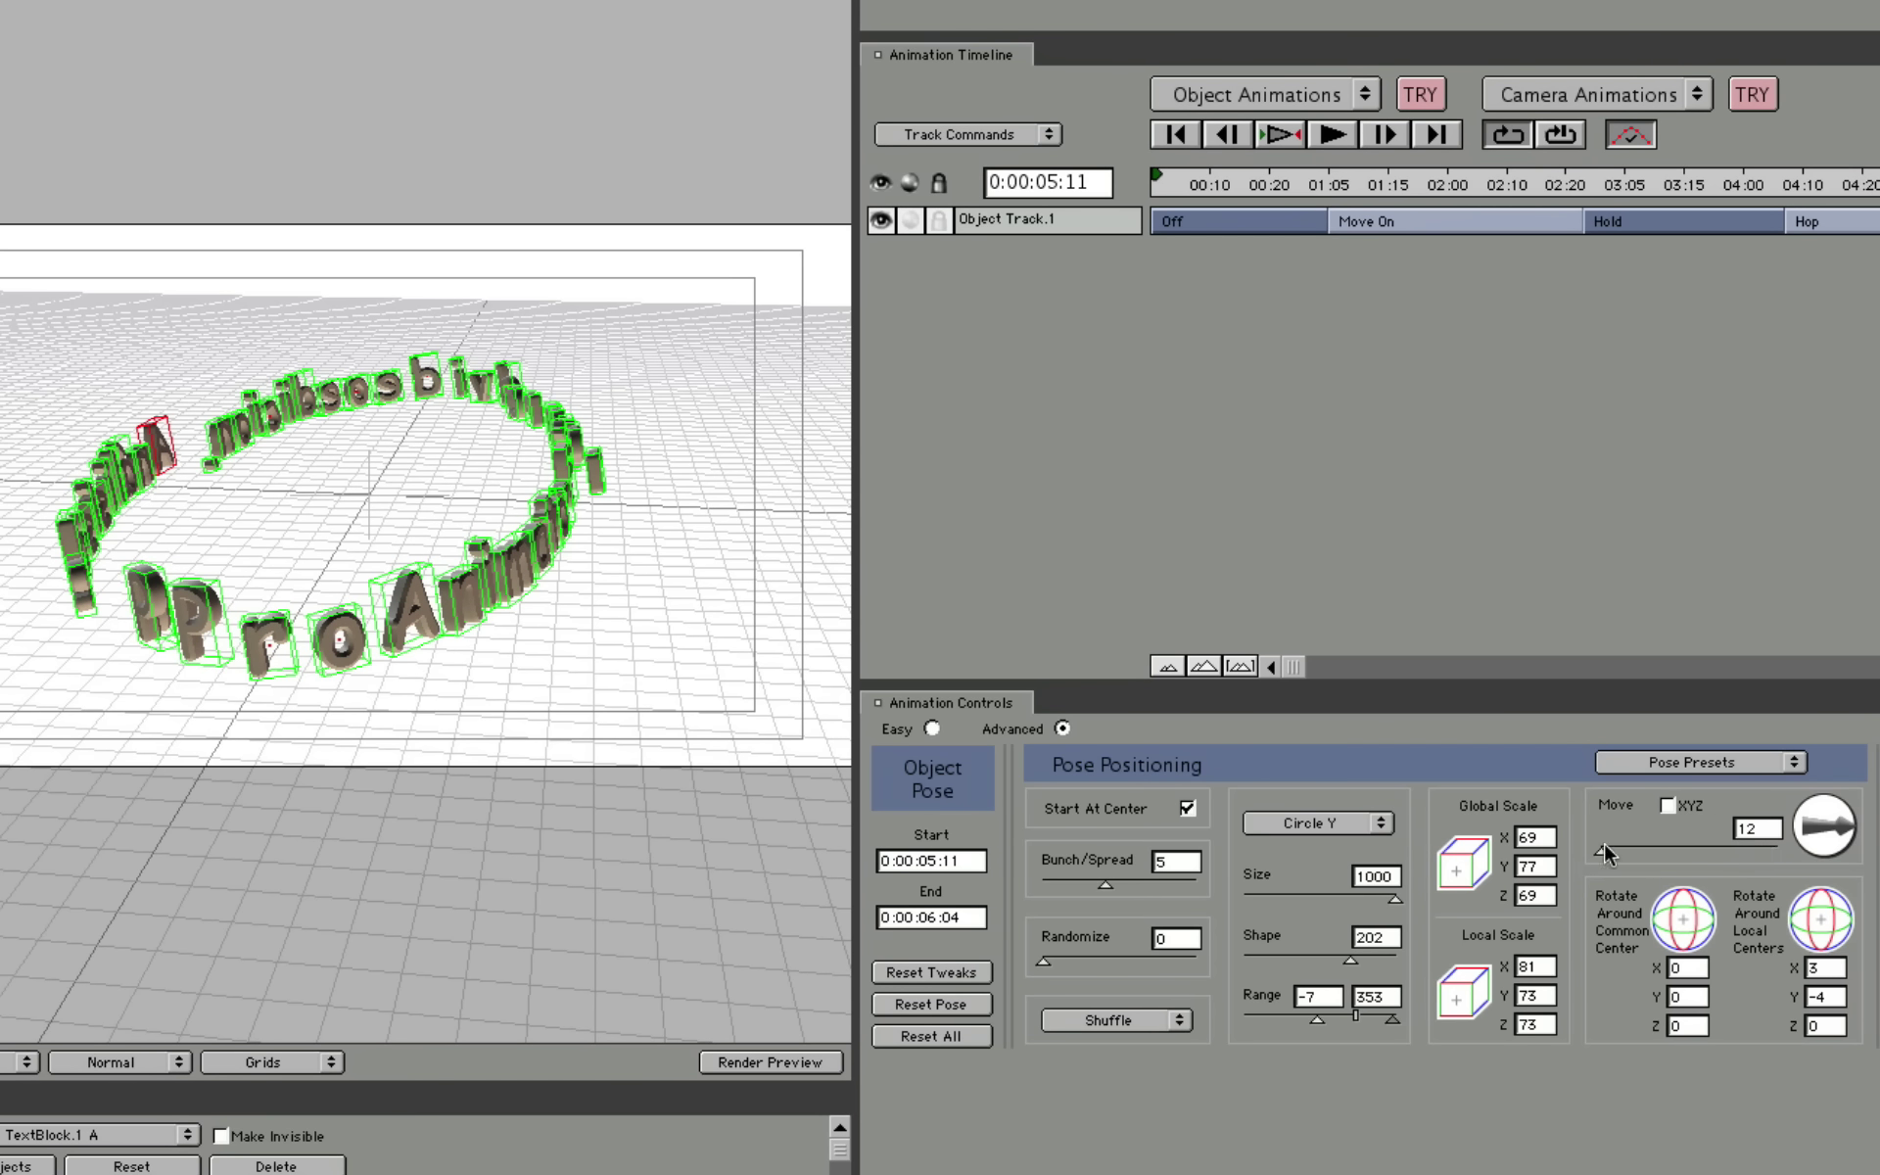
# Point the Move trackball direction upward and leave the Move amount at 0.
pyautogui.moveTo(1606, 848)
pyautogui.mouseDown()
pyautogui.moveTo(1629, 850)
pyautogui.moveTo(1601, 855)
pyautogui.mouseUp()
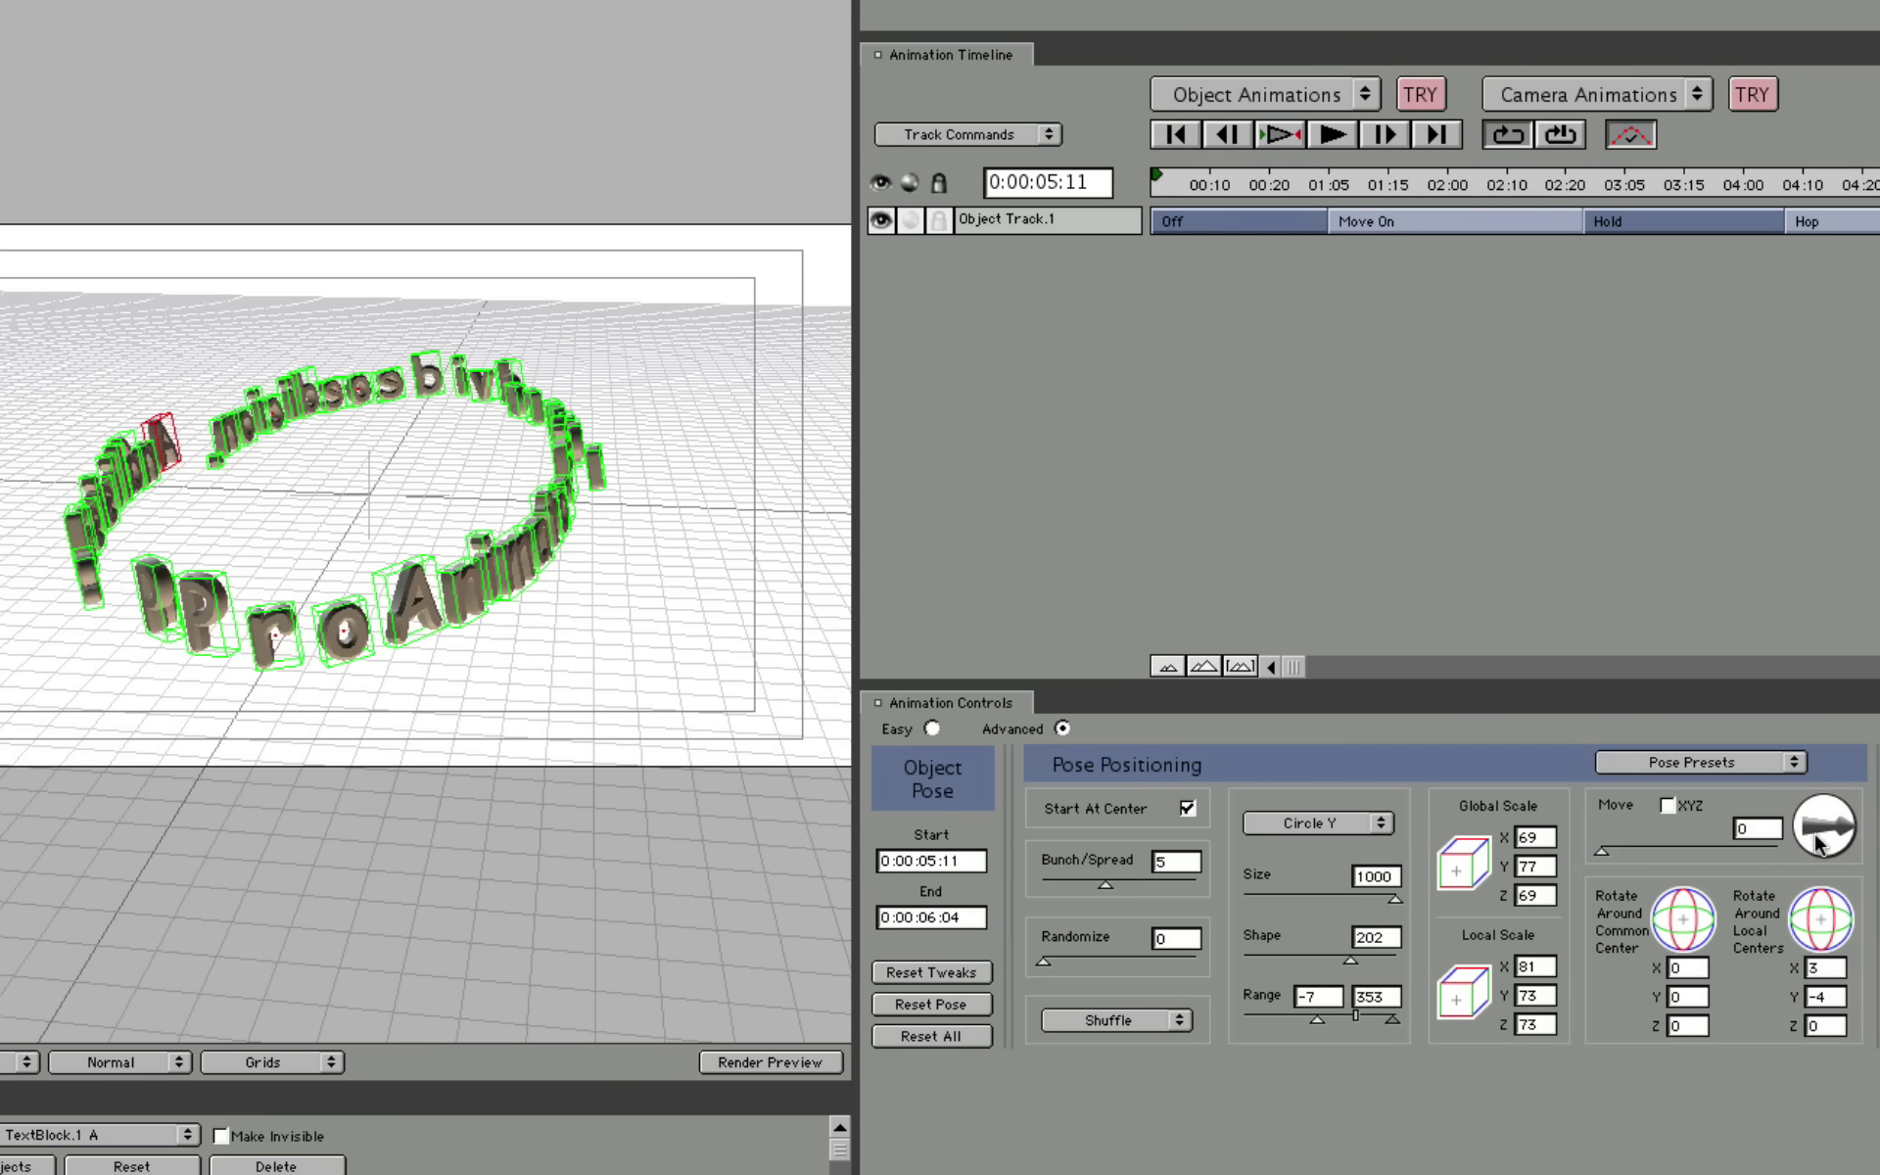
pyautogui.moveTo(1857, 827)
pyautogui.mouseDown()
pyautogui.moveTo(1843, 809)
pyautogui.moveTo(1824, 826)
pyautogui.mouseUp()
pyautogui.moveTo(1603, 851)
pyautogui.mouseDown()
pyautogui.moveTo(1669, 853)
pyautogui.moveTo(1602, 852)
pyautogui.mouseUp()
pyautogui.moveTo(1827, 823); pyautogui.dragTo(1834, 881)
pyautogui.moveTo(1599, 849)
pyautogui.mouseDown()
pyautogui.moveTo(1614, 857)
pyautogui.moveTo(1583, 849)
pyautogui.mouseUp()
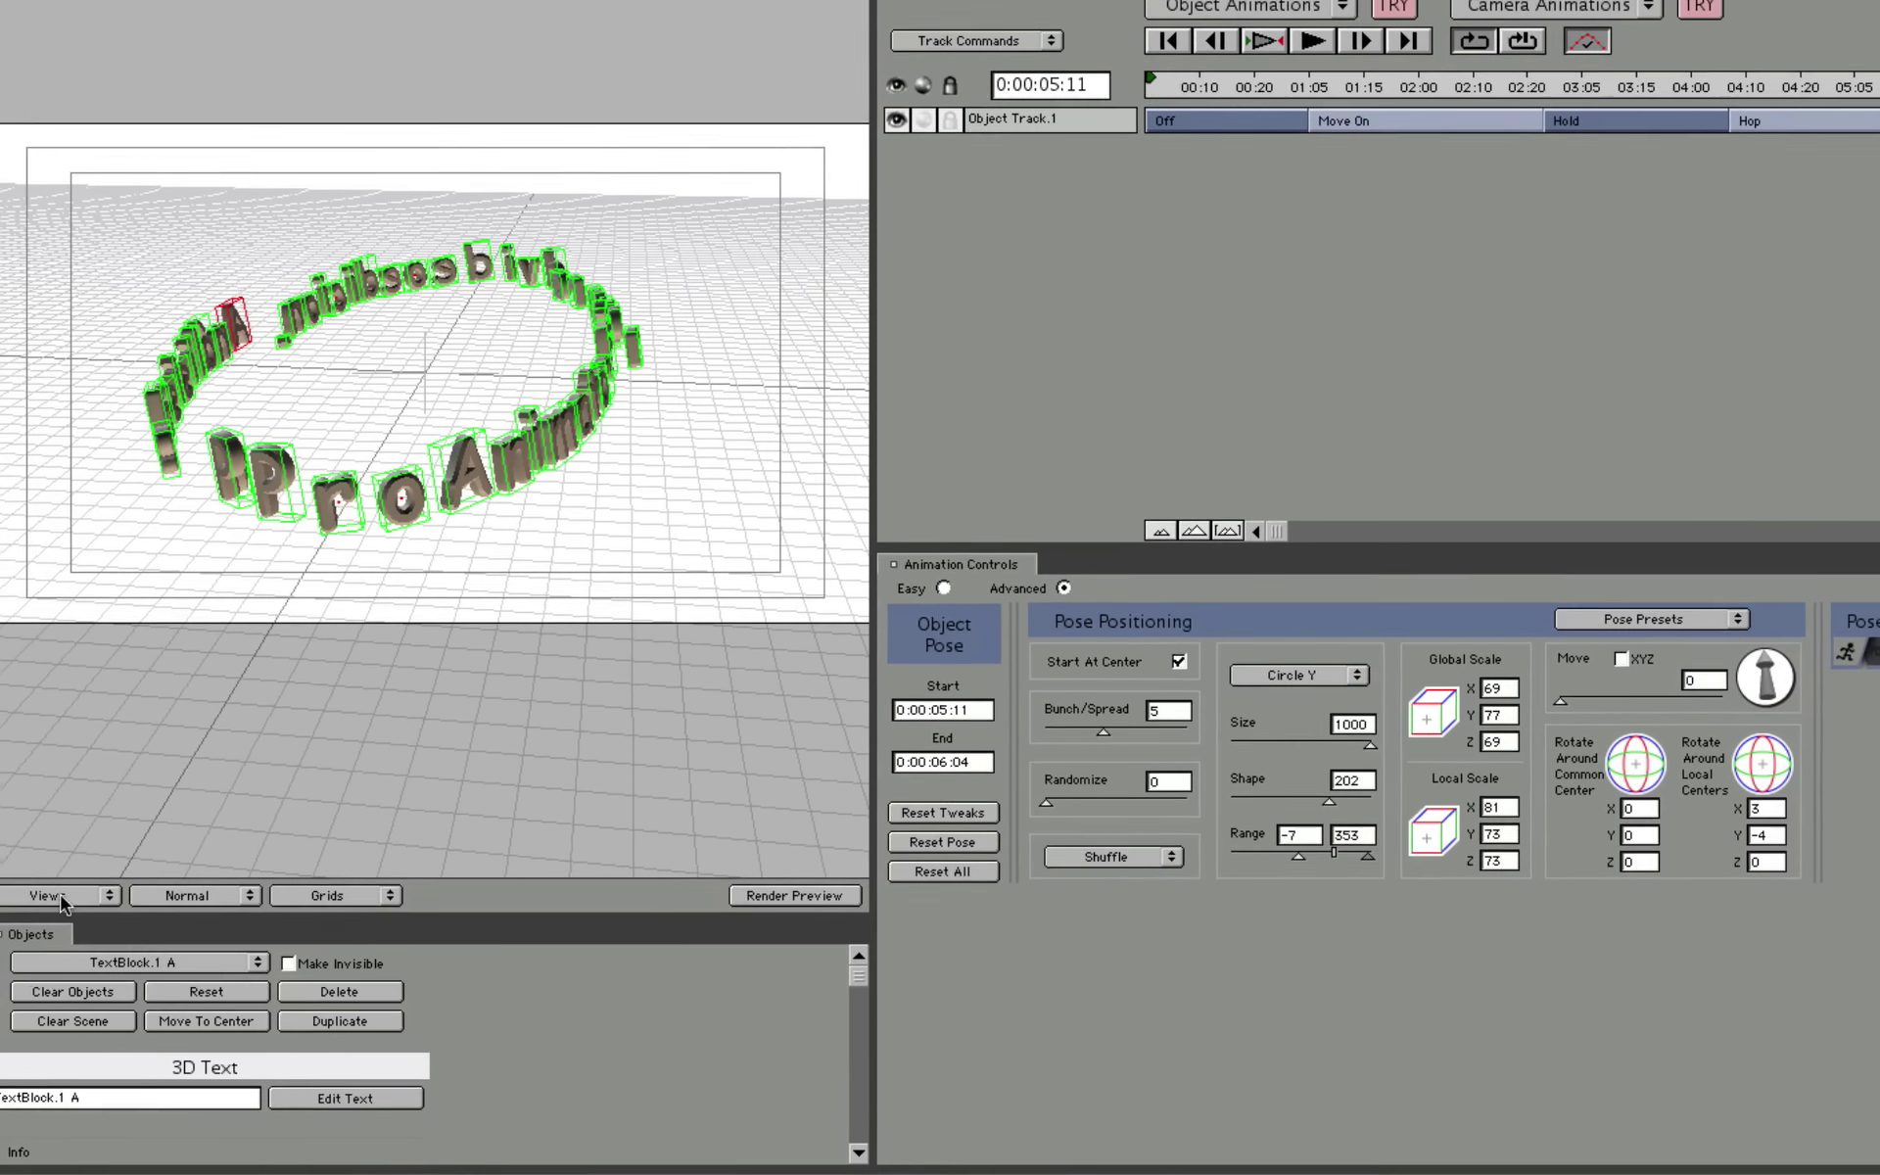
# Switch the viewport to the Front preset view.
pyautogui.click(45, 942)
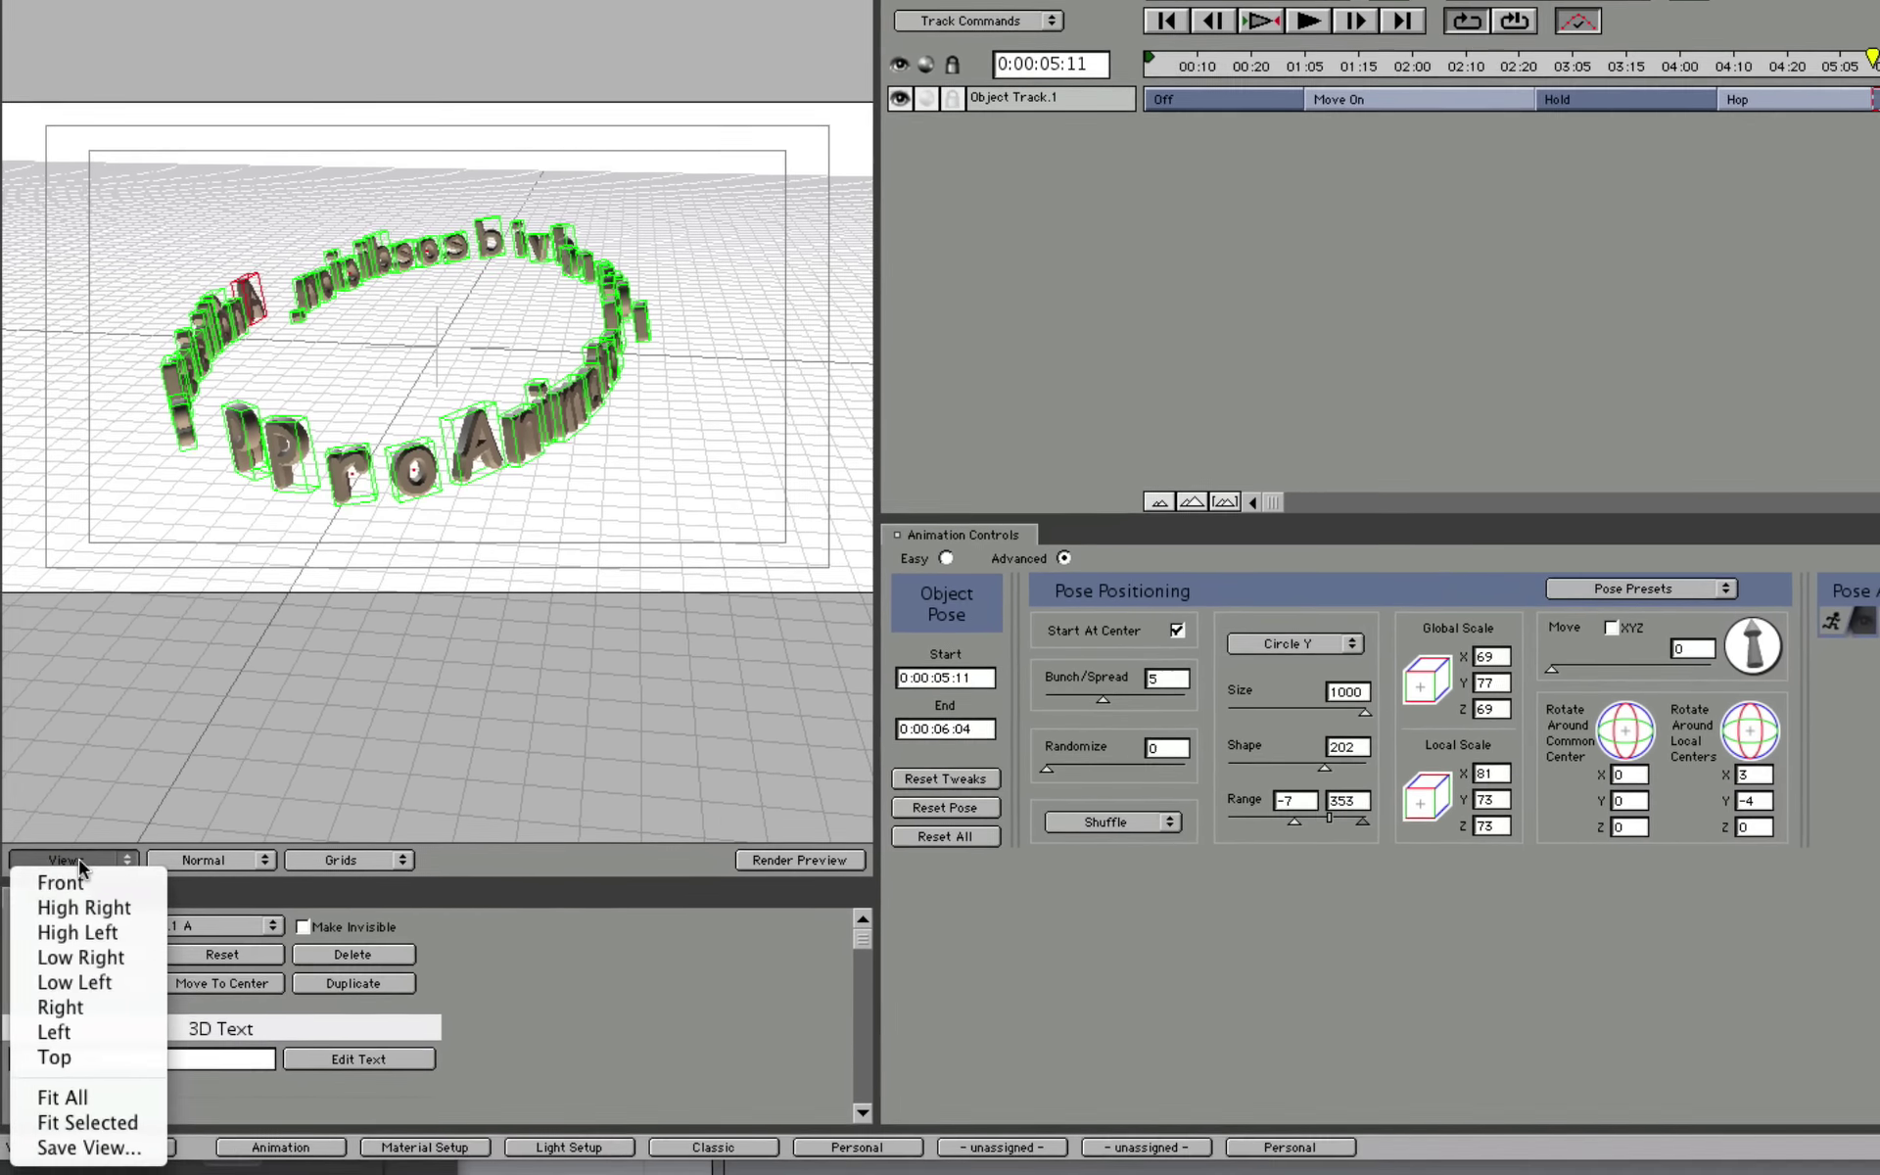
pyautogui.click(88, 844)
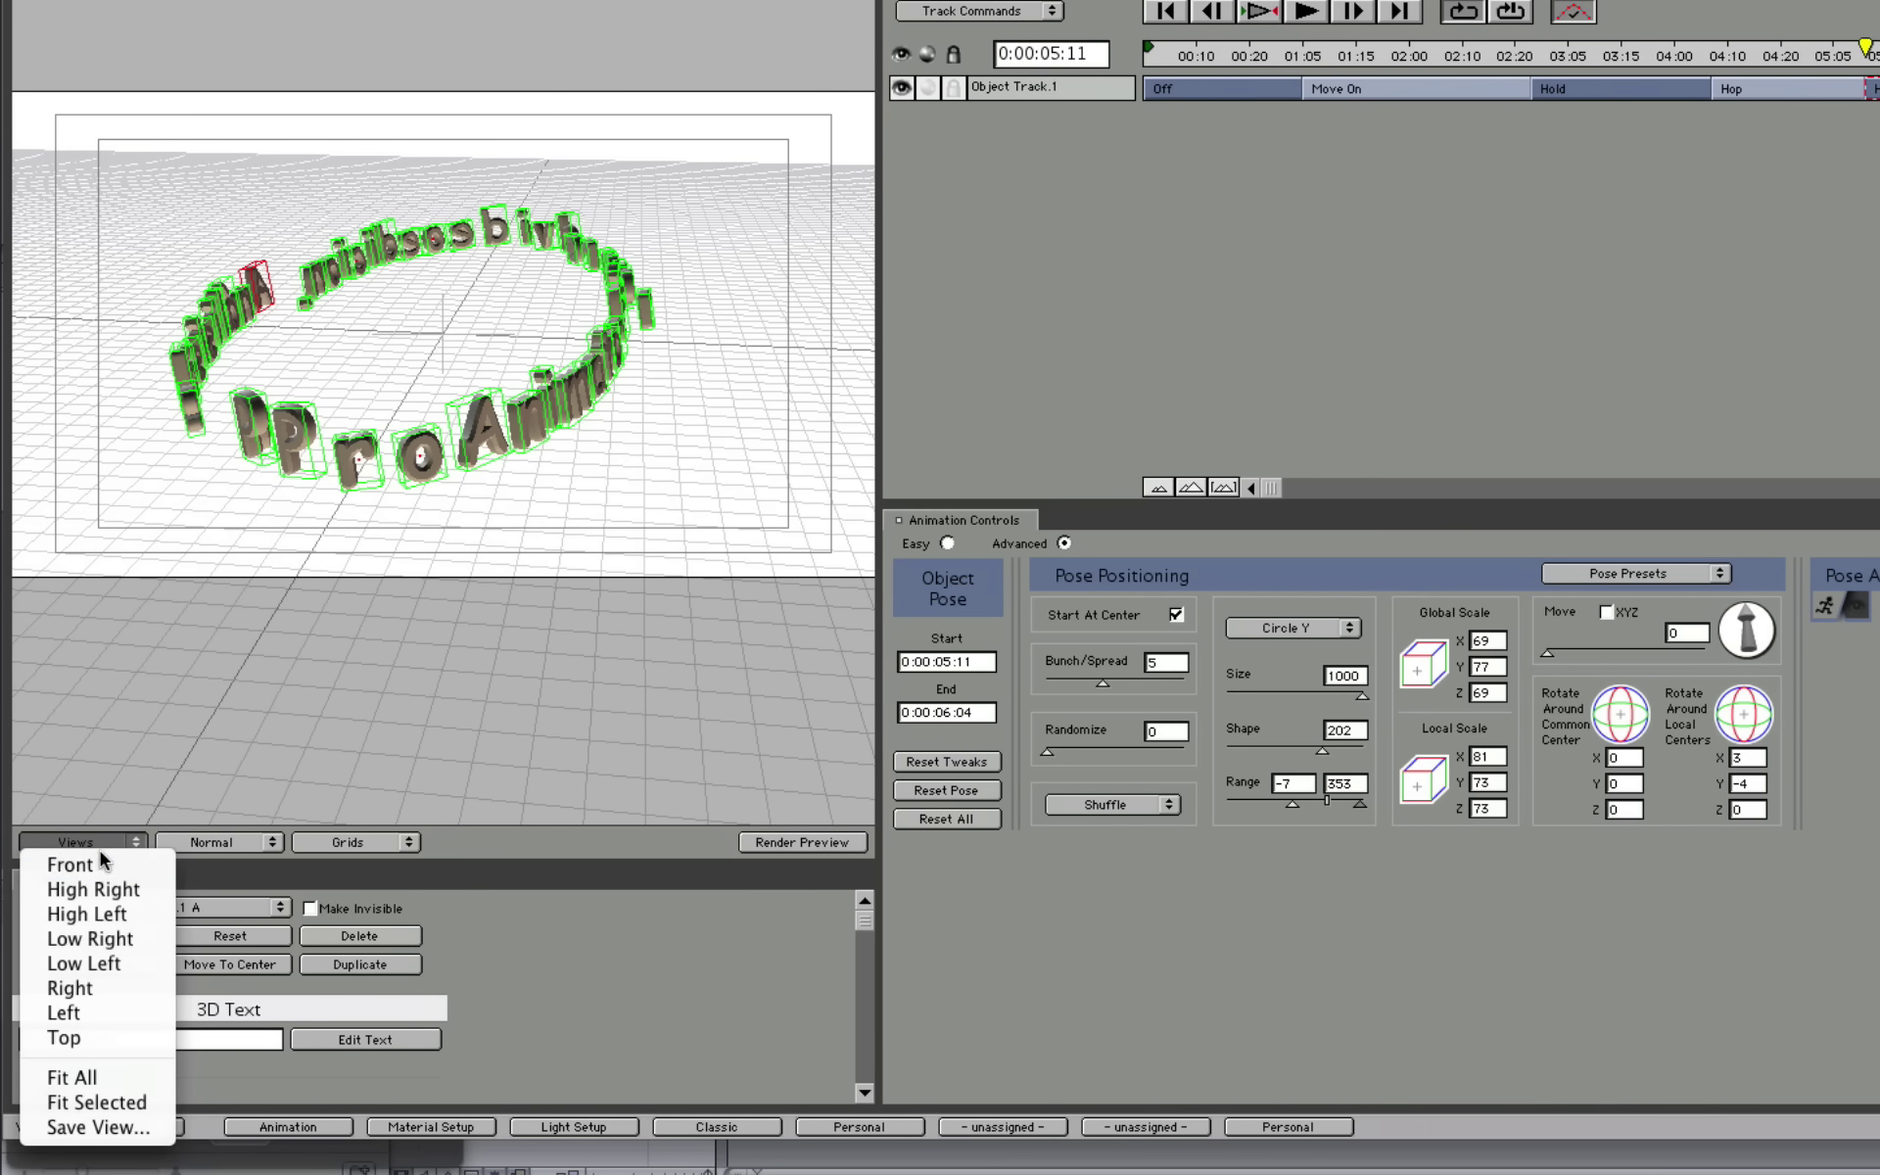
pyautogui.click(93, 865)
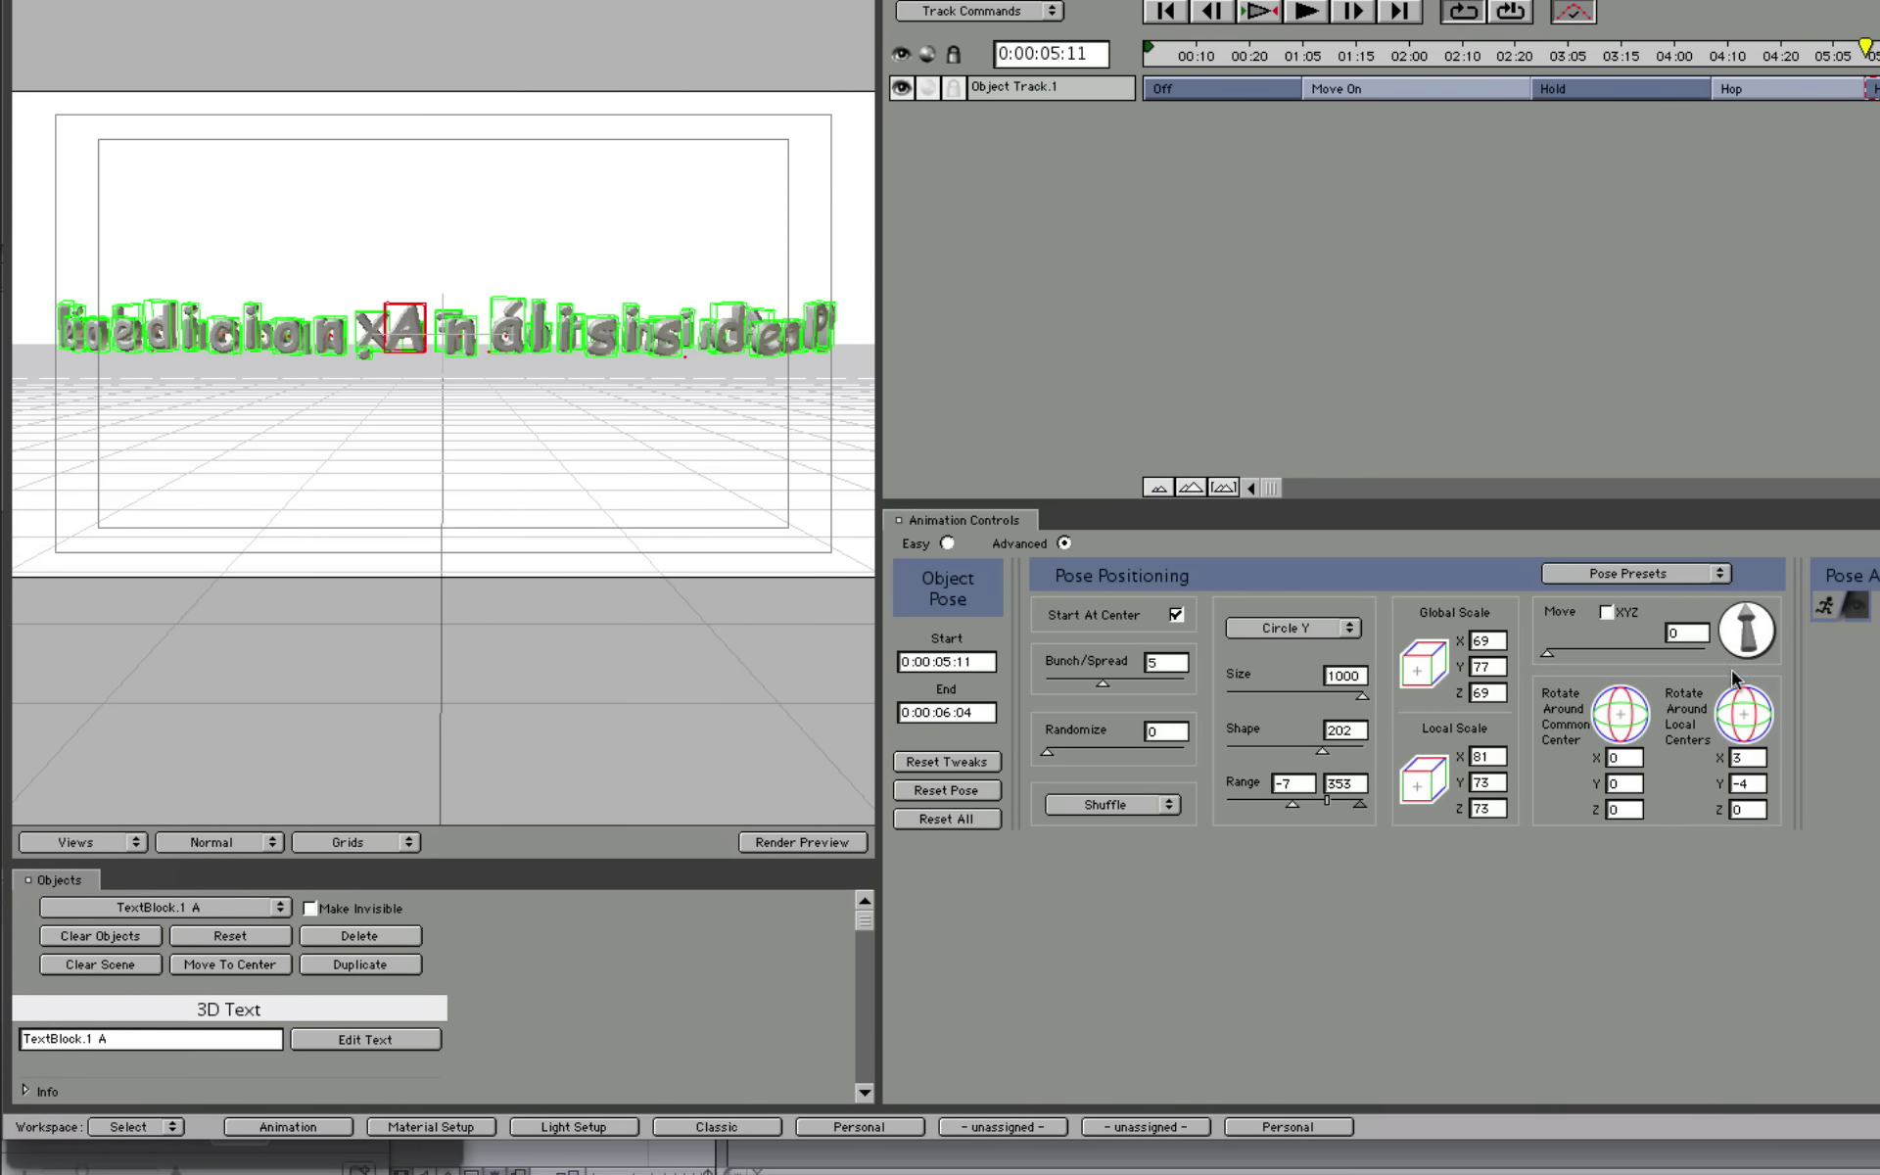
# Test the Move slider, leaving it at 0, and tilt the camera to a high angle over the ring.
pyautogui.moveTo(1547, 656)
pyautogui.mouseDown()
pyautogui.moveTo(1588, 658)
pyautogui.moveTo(1513, 662)
pyautogui.mouseUp()
pyautogui.moveTo(1548, 651); pyautogui.dragTo(1576, 656)
pyautogui.moveTo(520, 255); pyautogui.dragTo(527, 379)
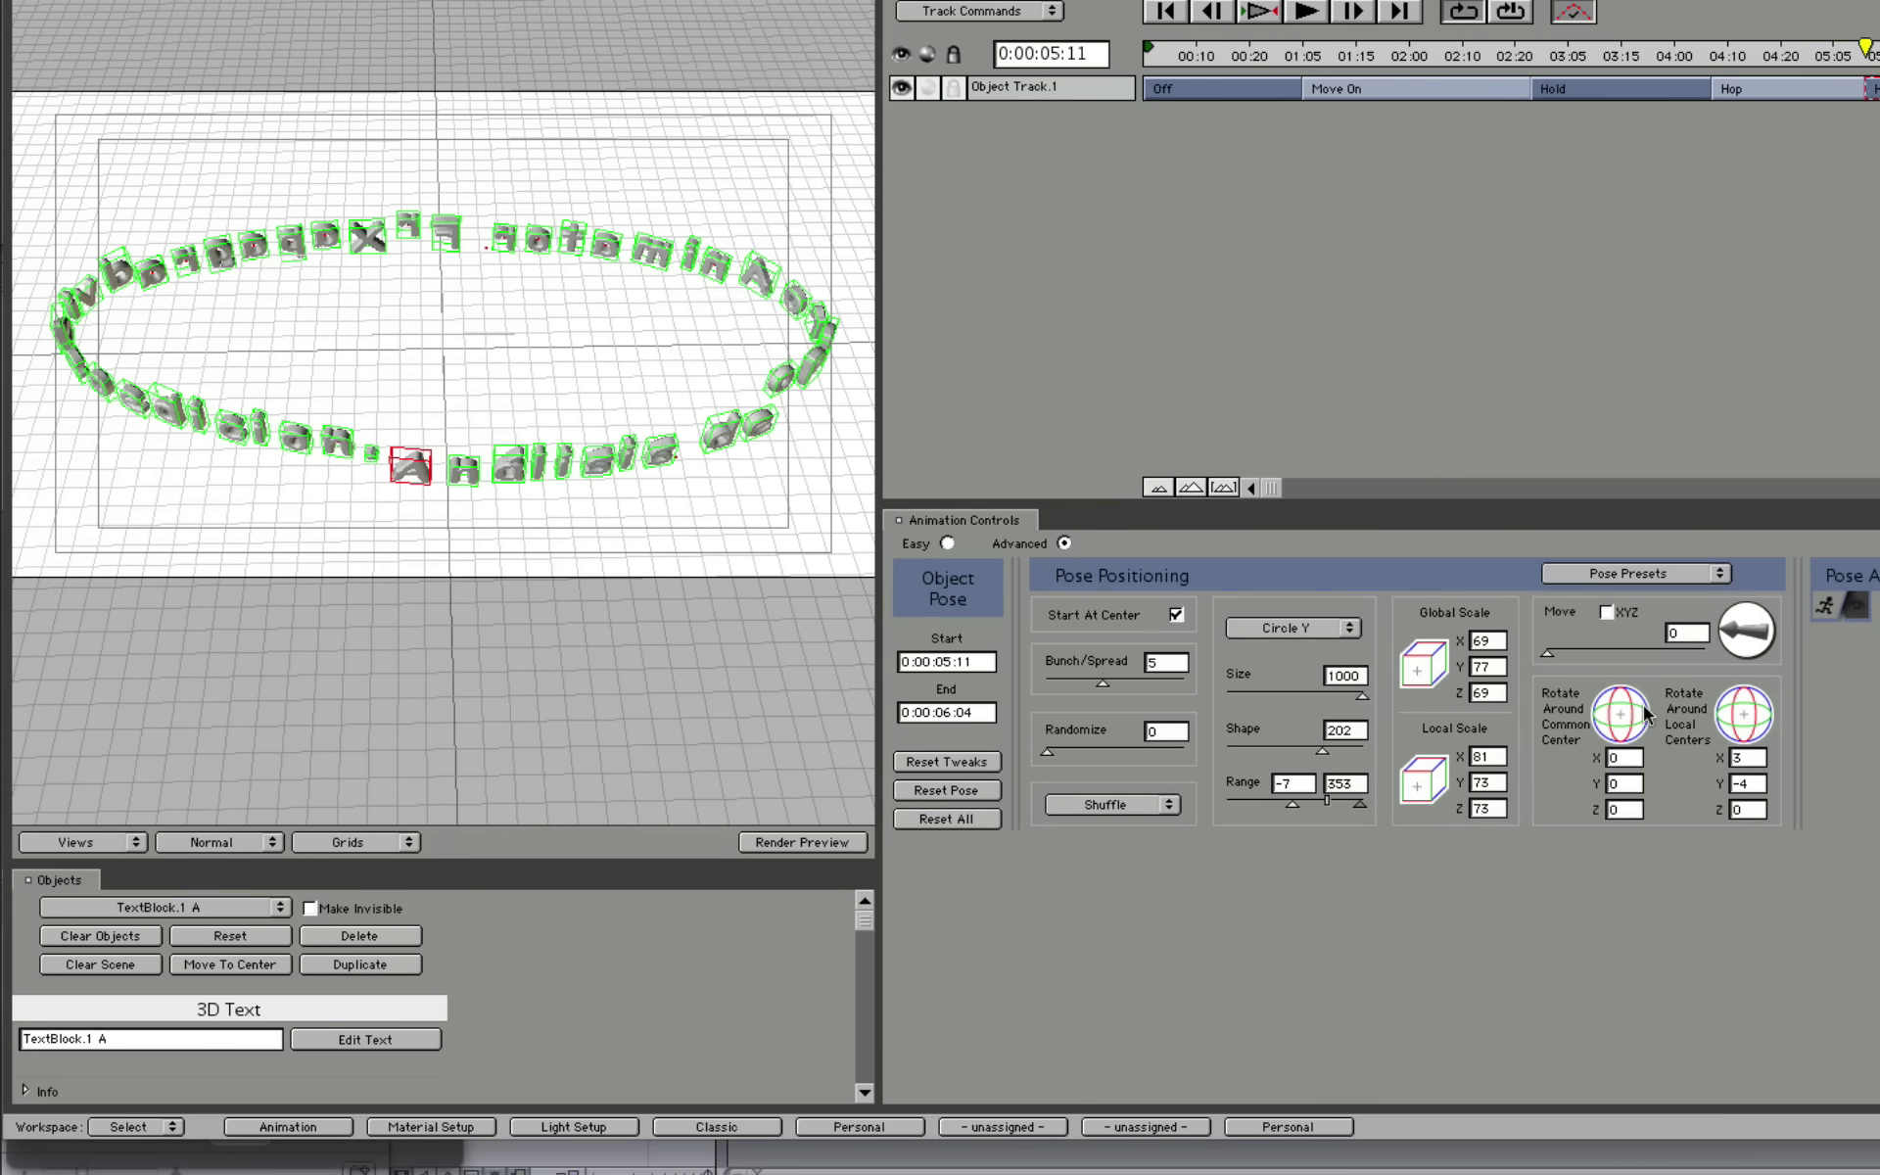
# Set Rotate Around Common Center Z to 4 and Rotate Around Local Centers Z to -6.
pyautogui.moveTo(1616, 702); pyautogui.dragTo(1674, 801)
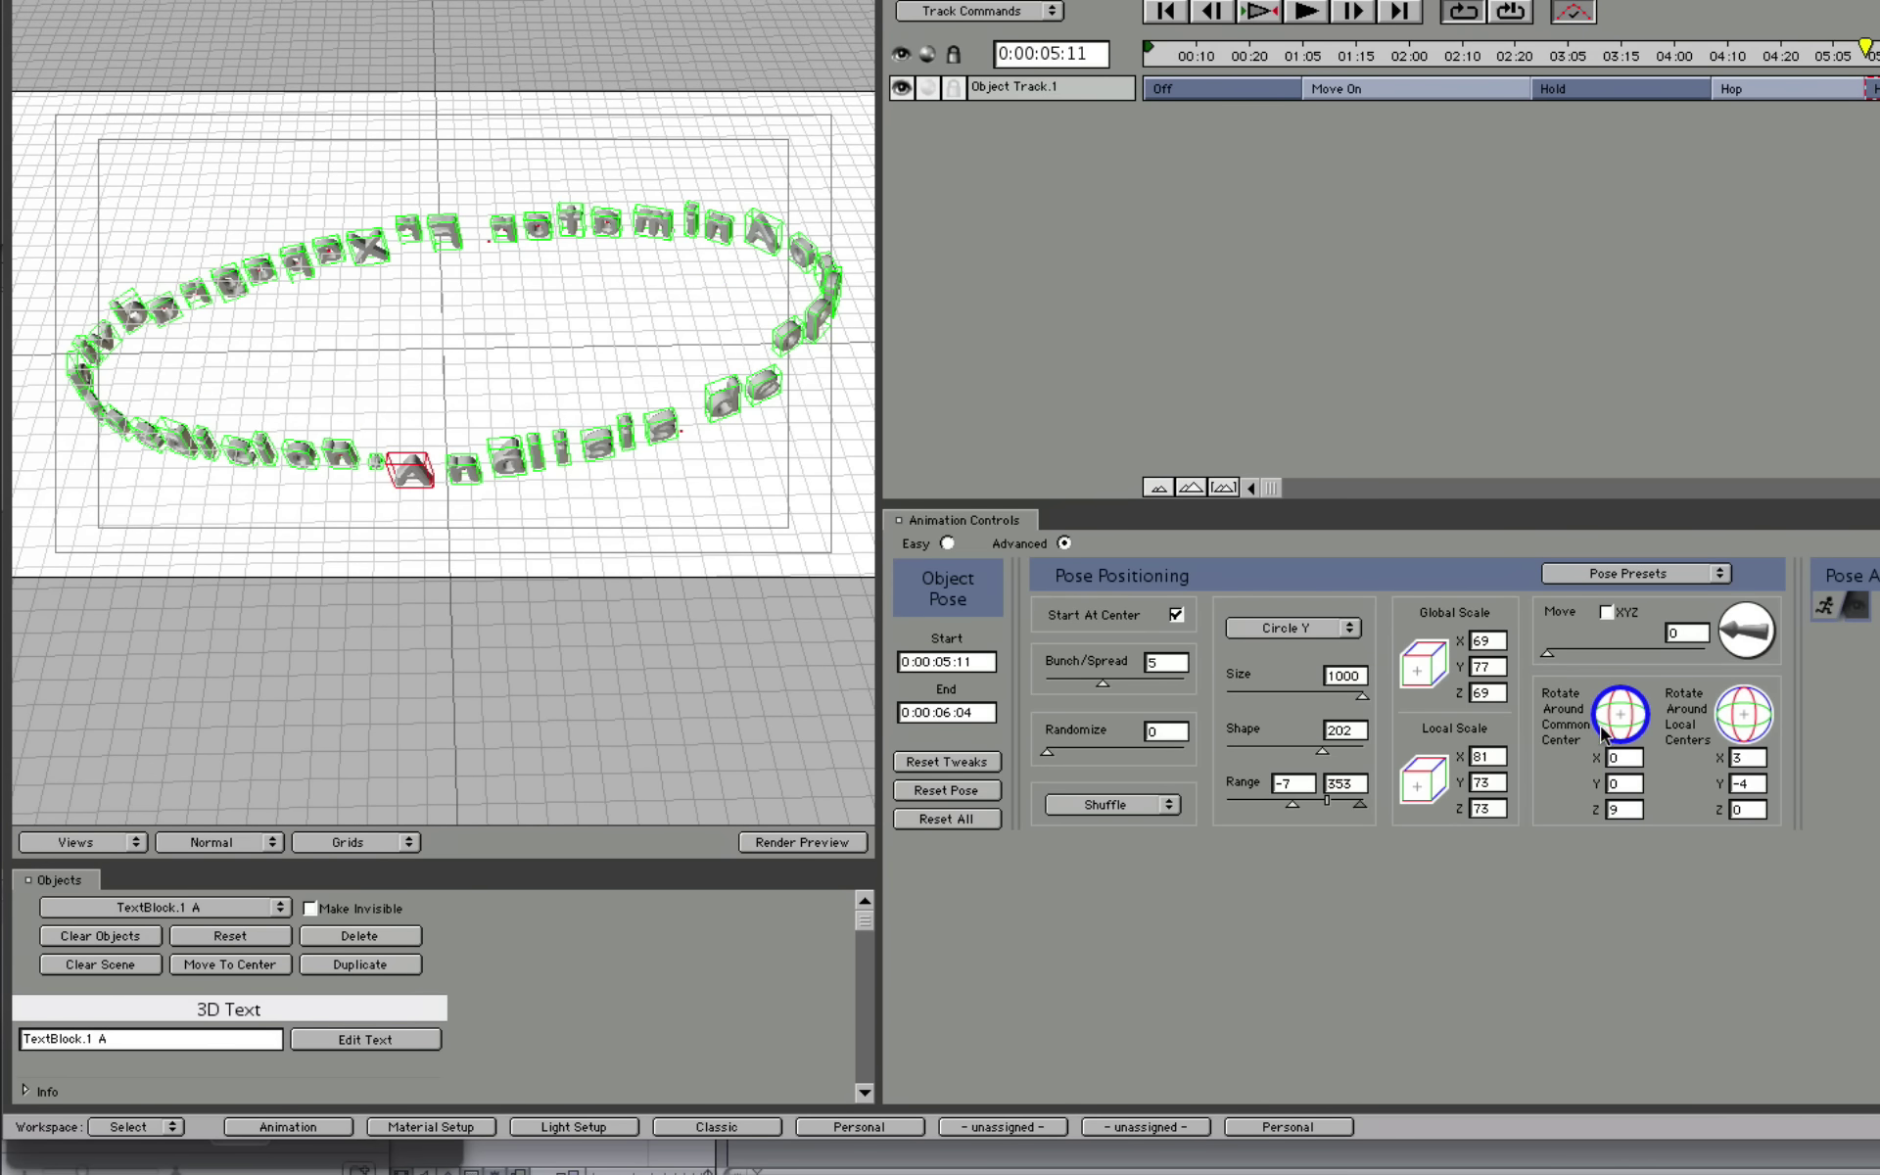
pyautogui.doubleClick(1622, 809)
pyautogui.write('0')
pyautogui.press('Return')
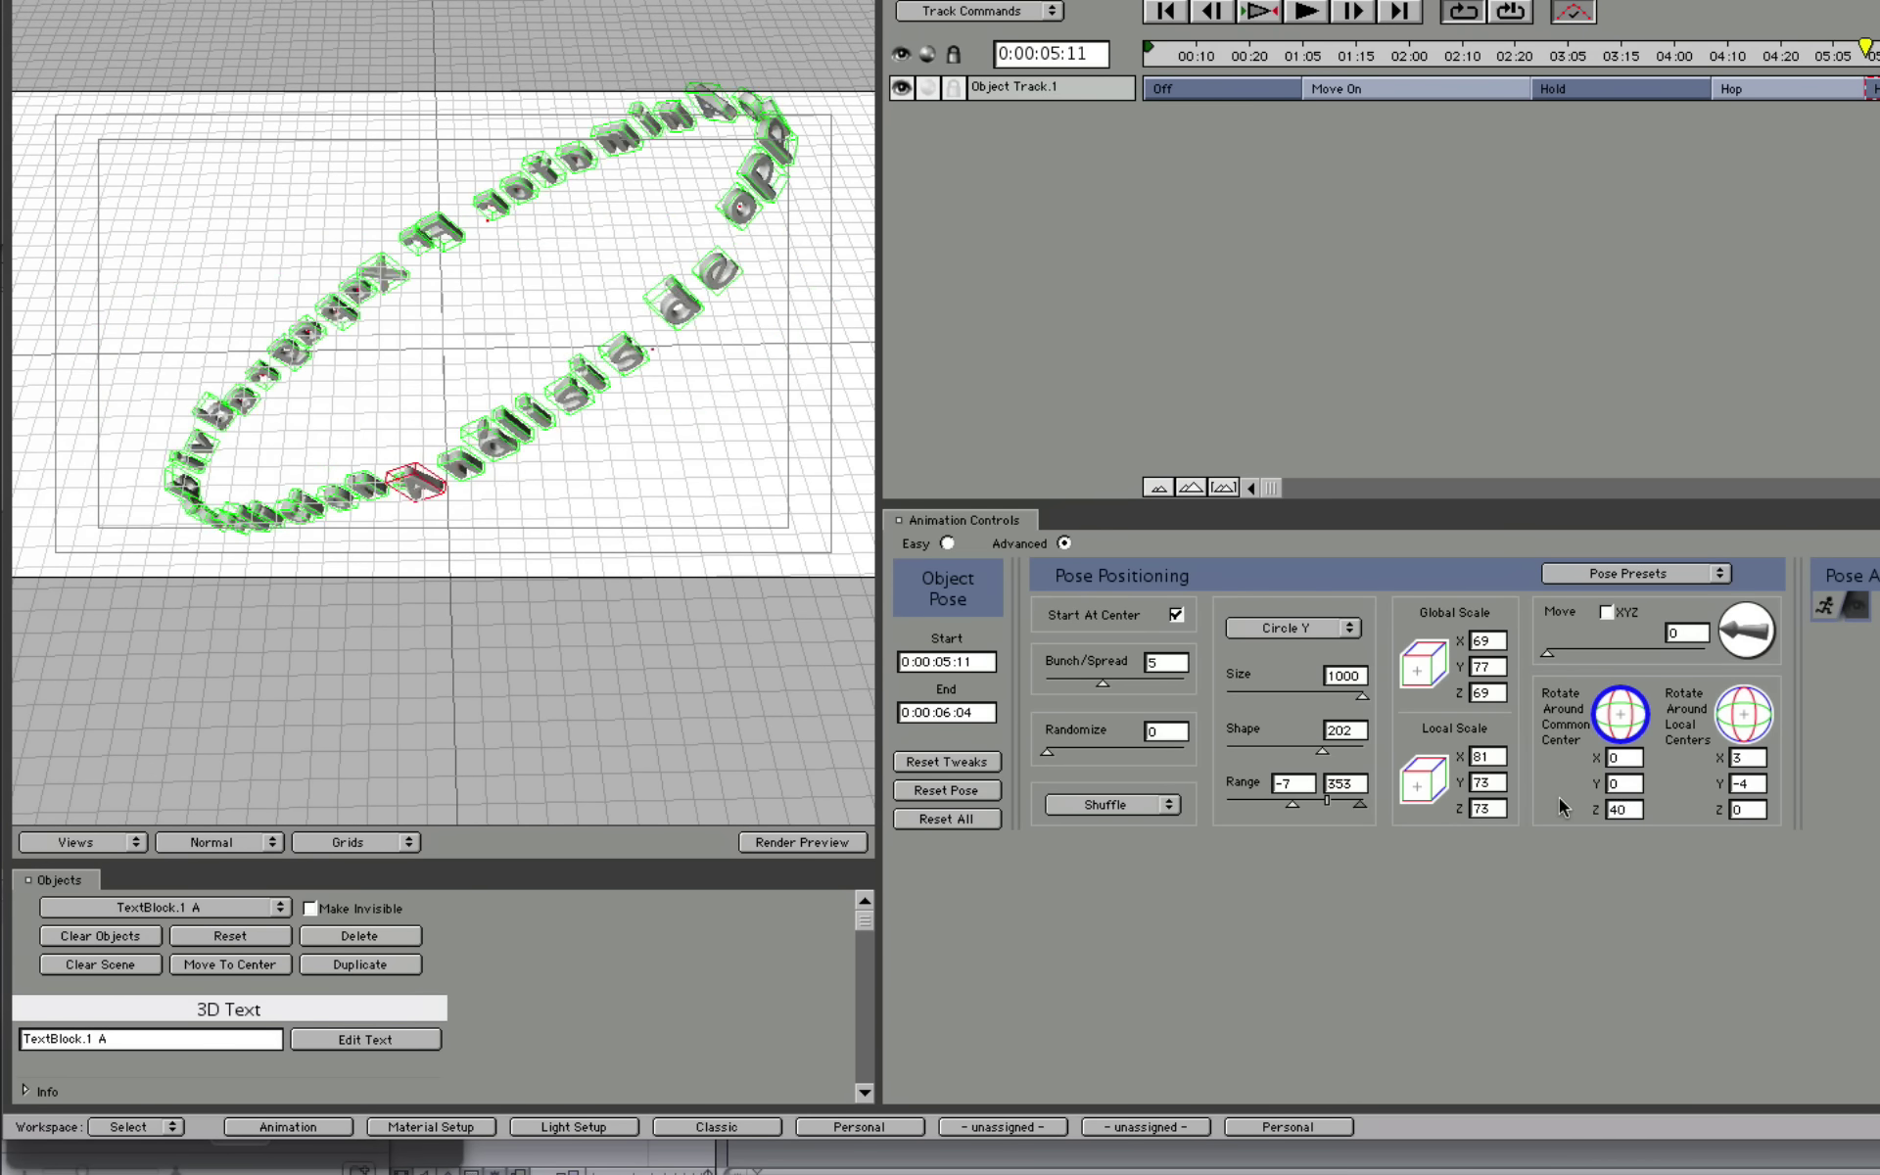
pyautogui.write('4')
pyautogui.press('Return')
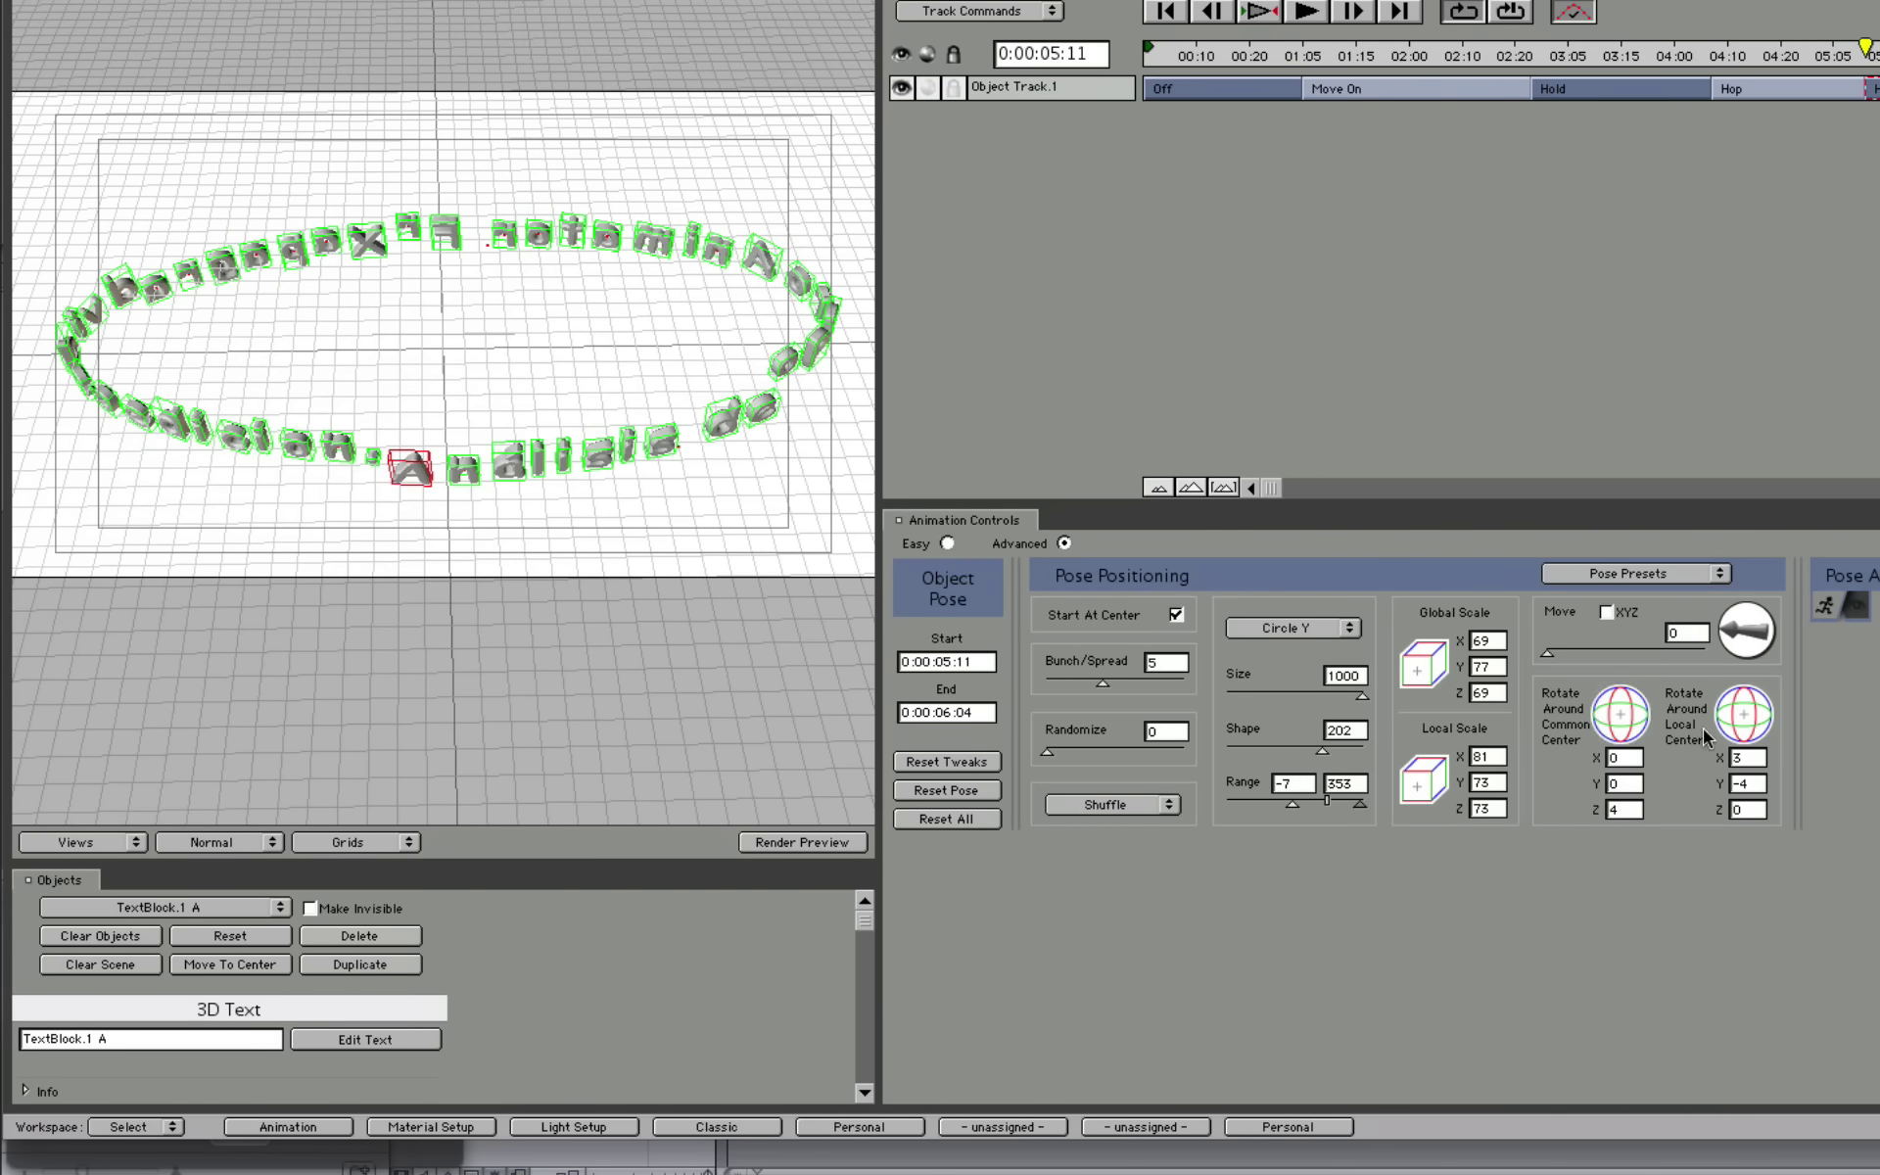
pyautogui.moveTo(1721, 725)
pyautogui.mouseDown()
pyautogui.moveTo(1771, 732)
pyautogui.moveTo(1748, 733)
pyautogui.mouseUp()
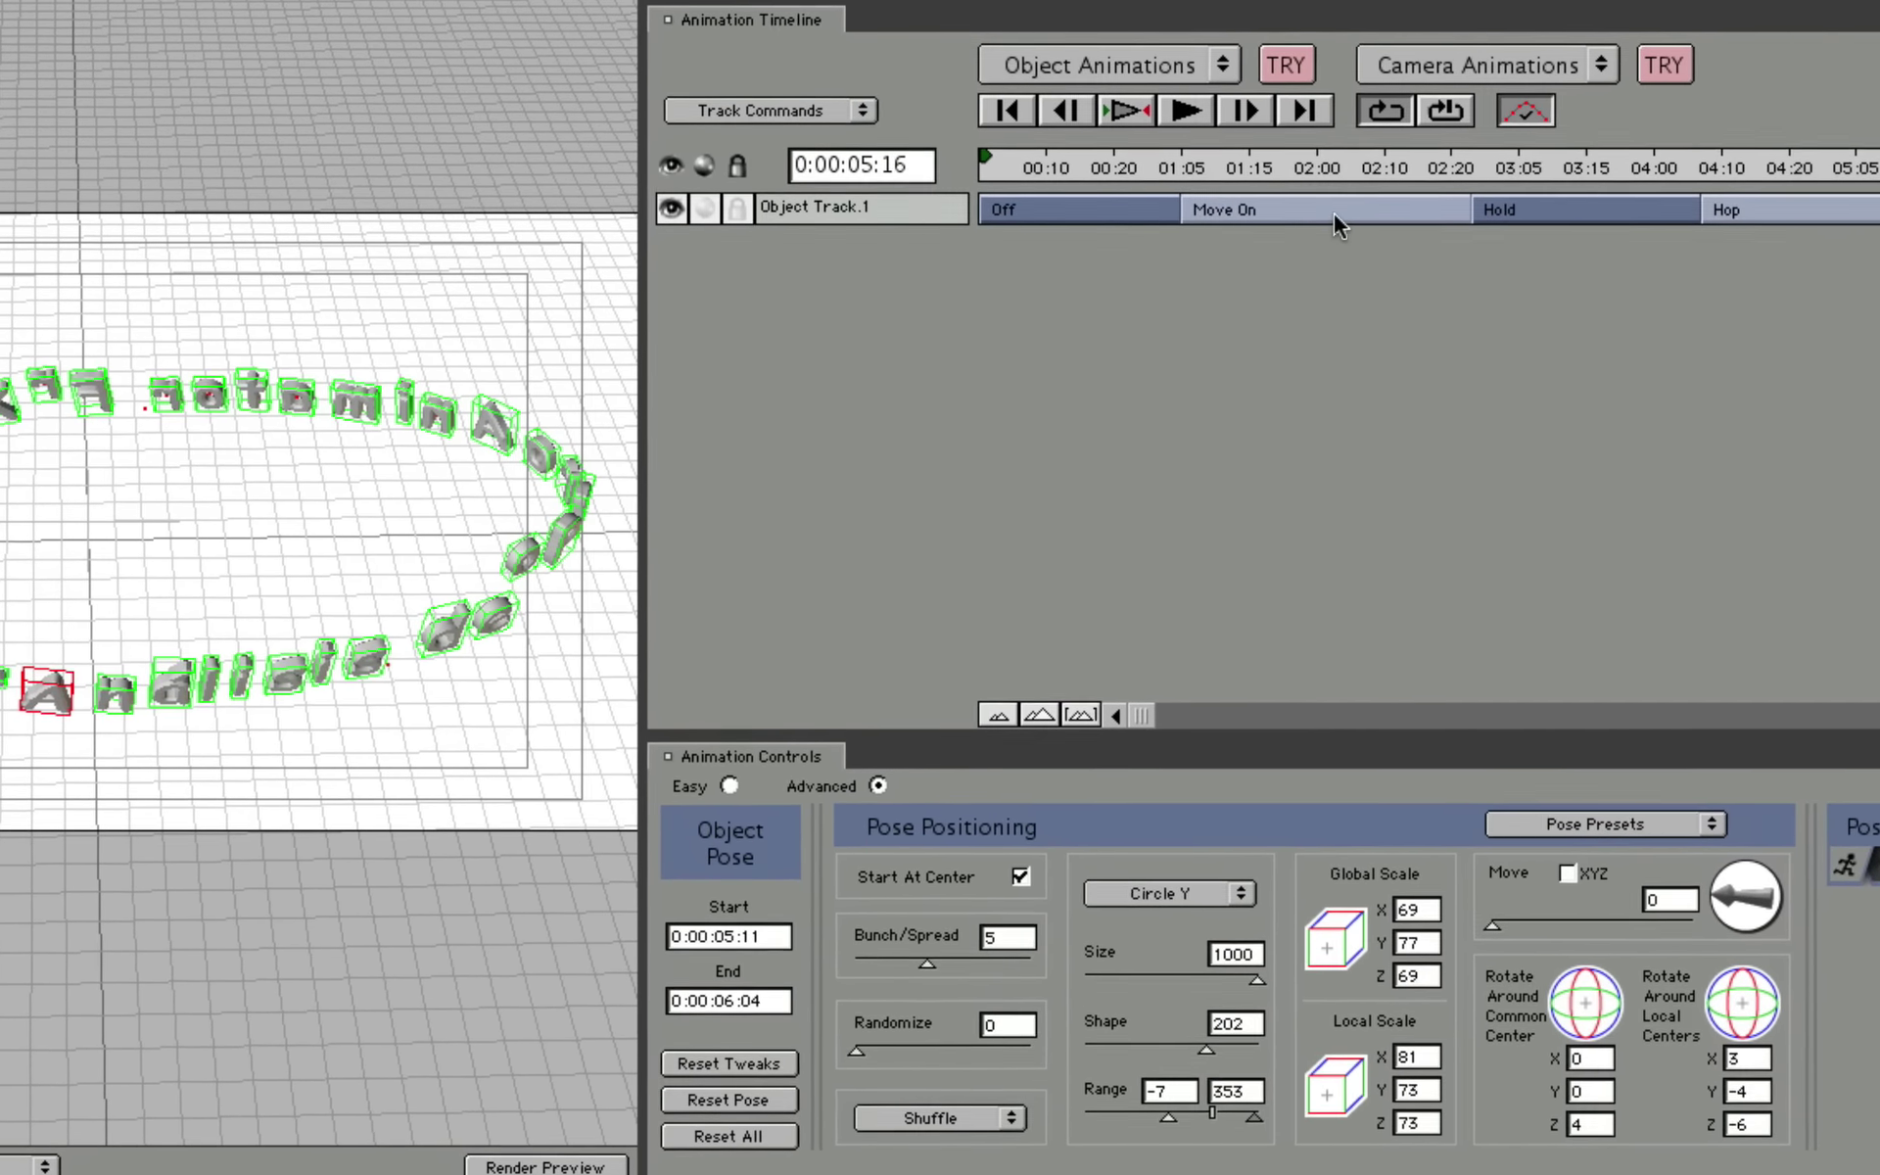
# Select the Move On block on Object Track.1 to show its transition timing and path settings.
pyautogui.click(1263, 221)
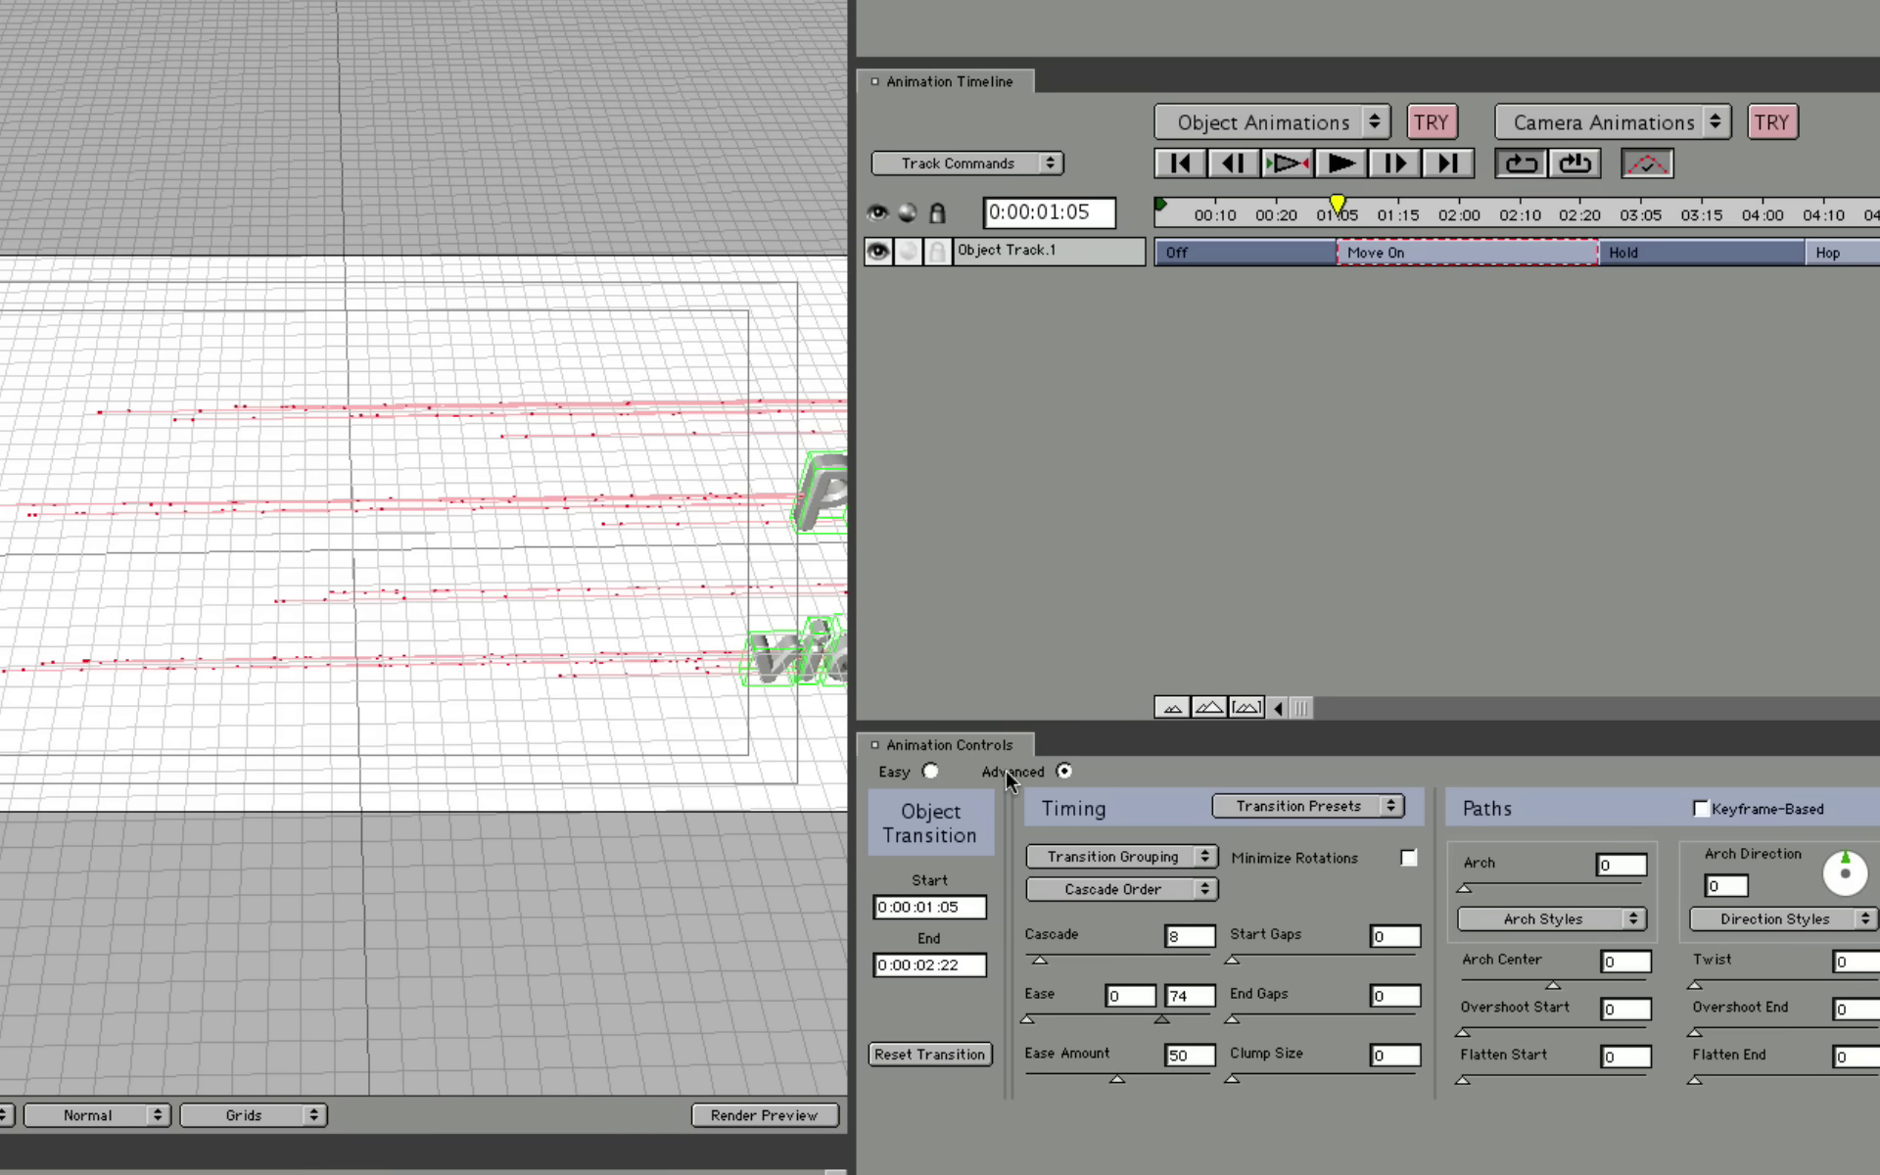
# Switch to Easy animation controls and preview the letters flying in with the Move On transition.
pyautogui.click(940, 771)
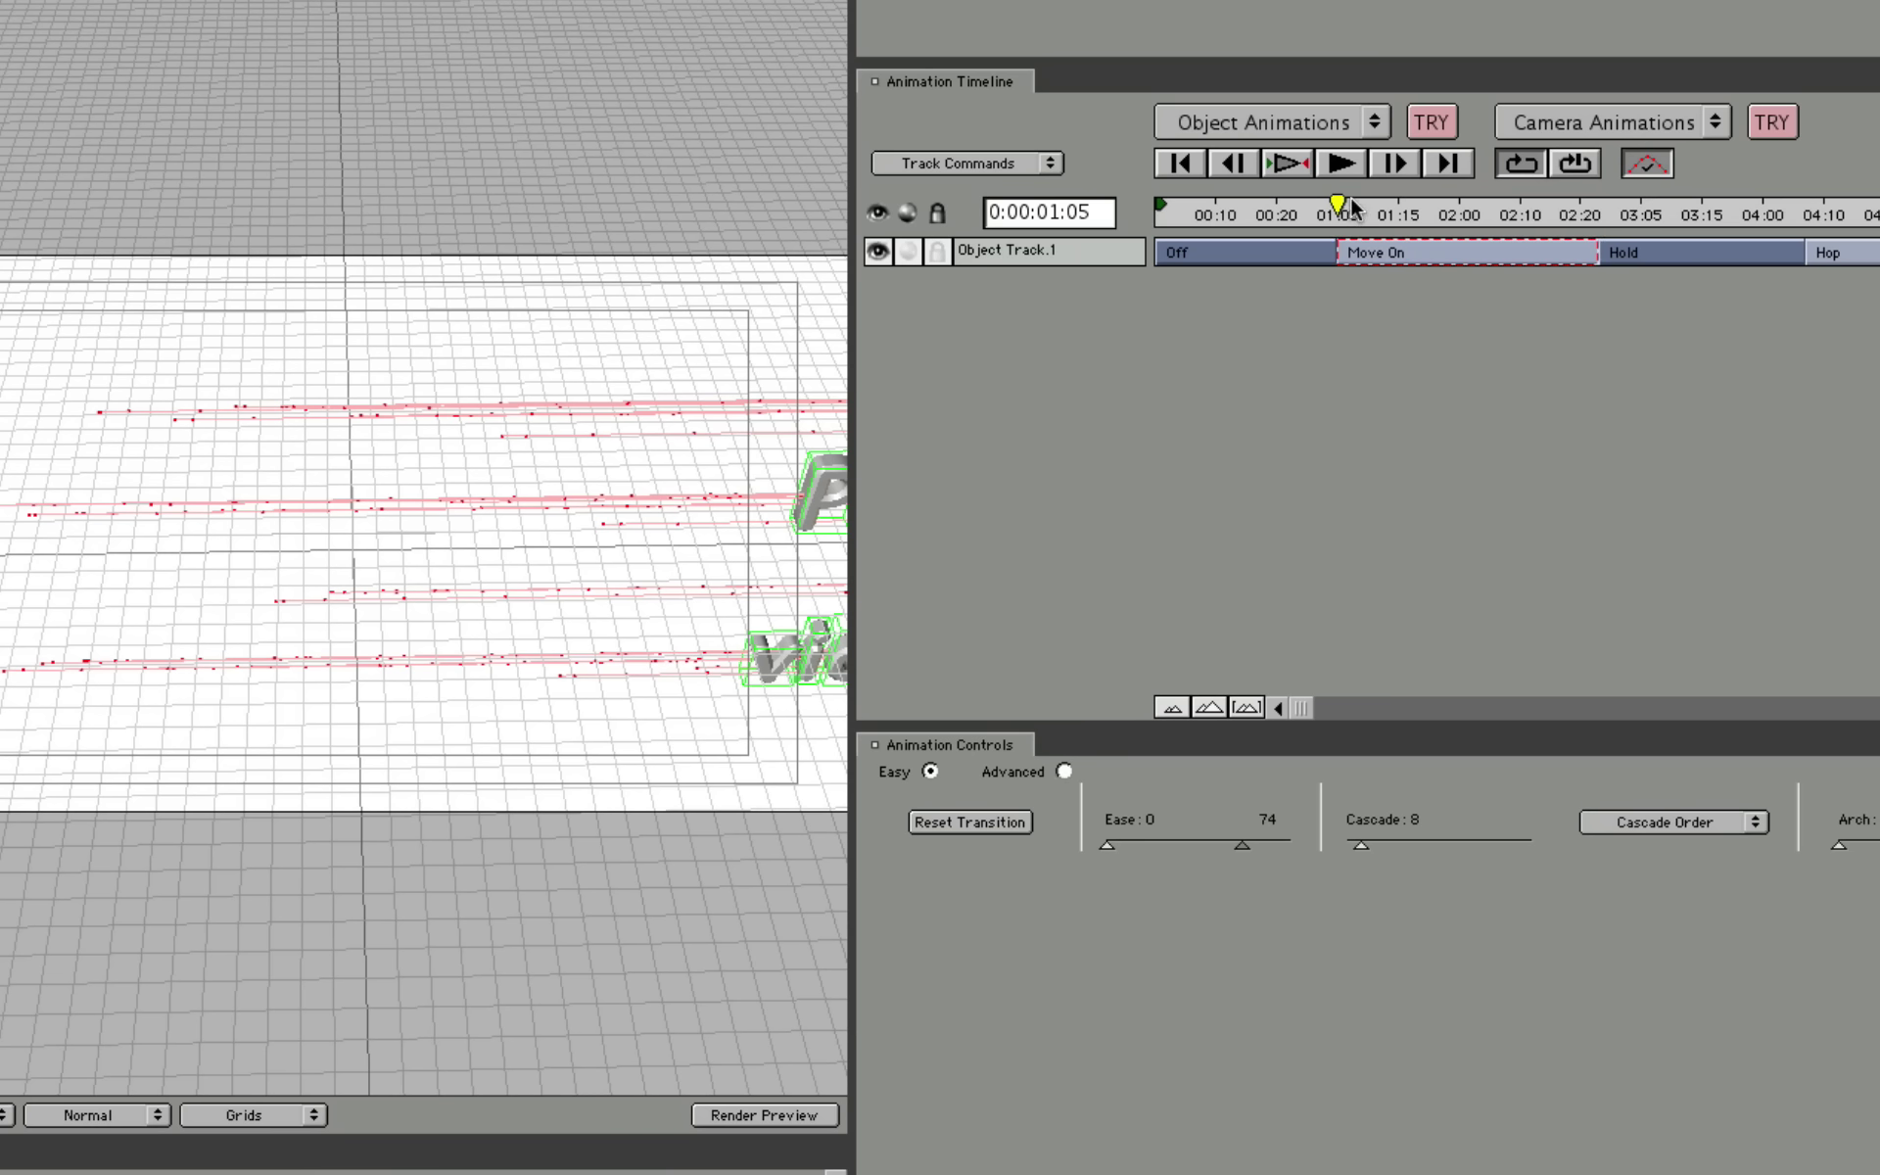
pyautogui.moveTo(1353, 206); pyautogui.dragTo(1337, 214)
pyautogui.moveTo(1106, 844)
pyautogui.mouseDown()
pyautogui.moveTo(1183, 846)
pyautogui.moveTo(1060, 858)
pyautogui.mouseUp()
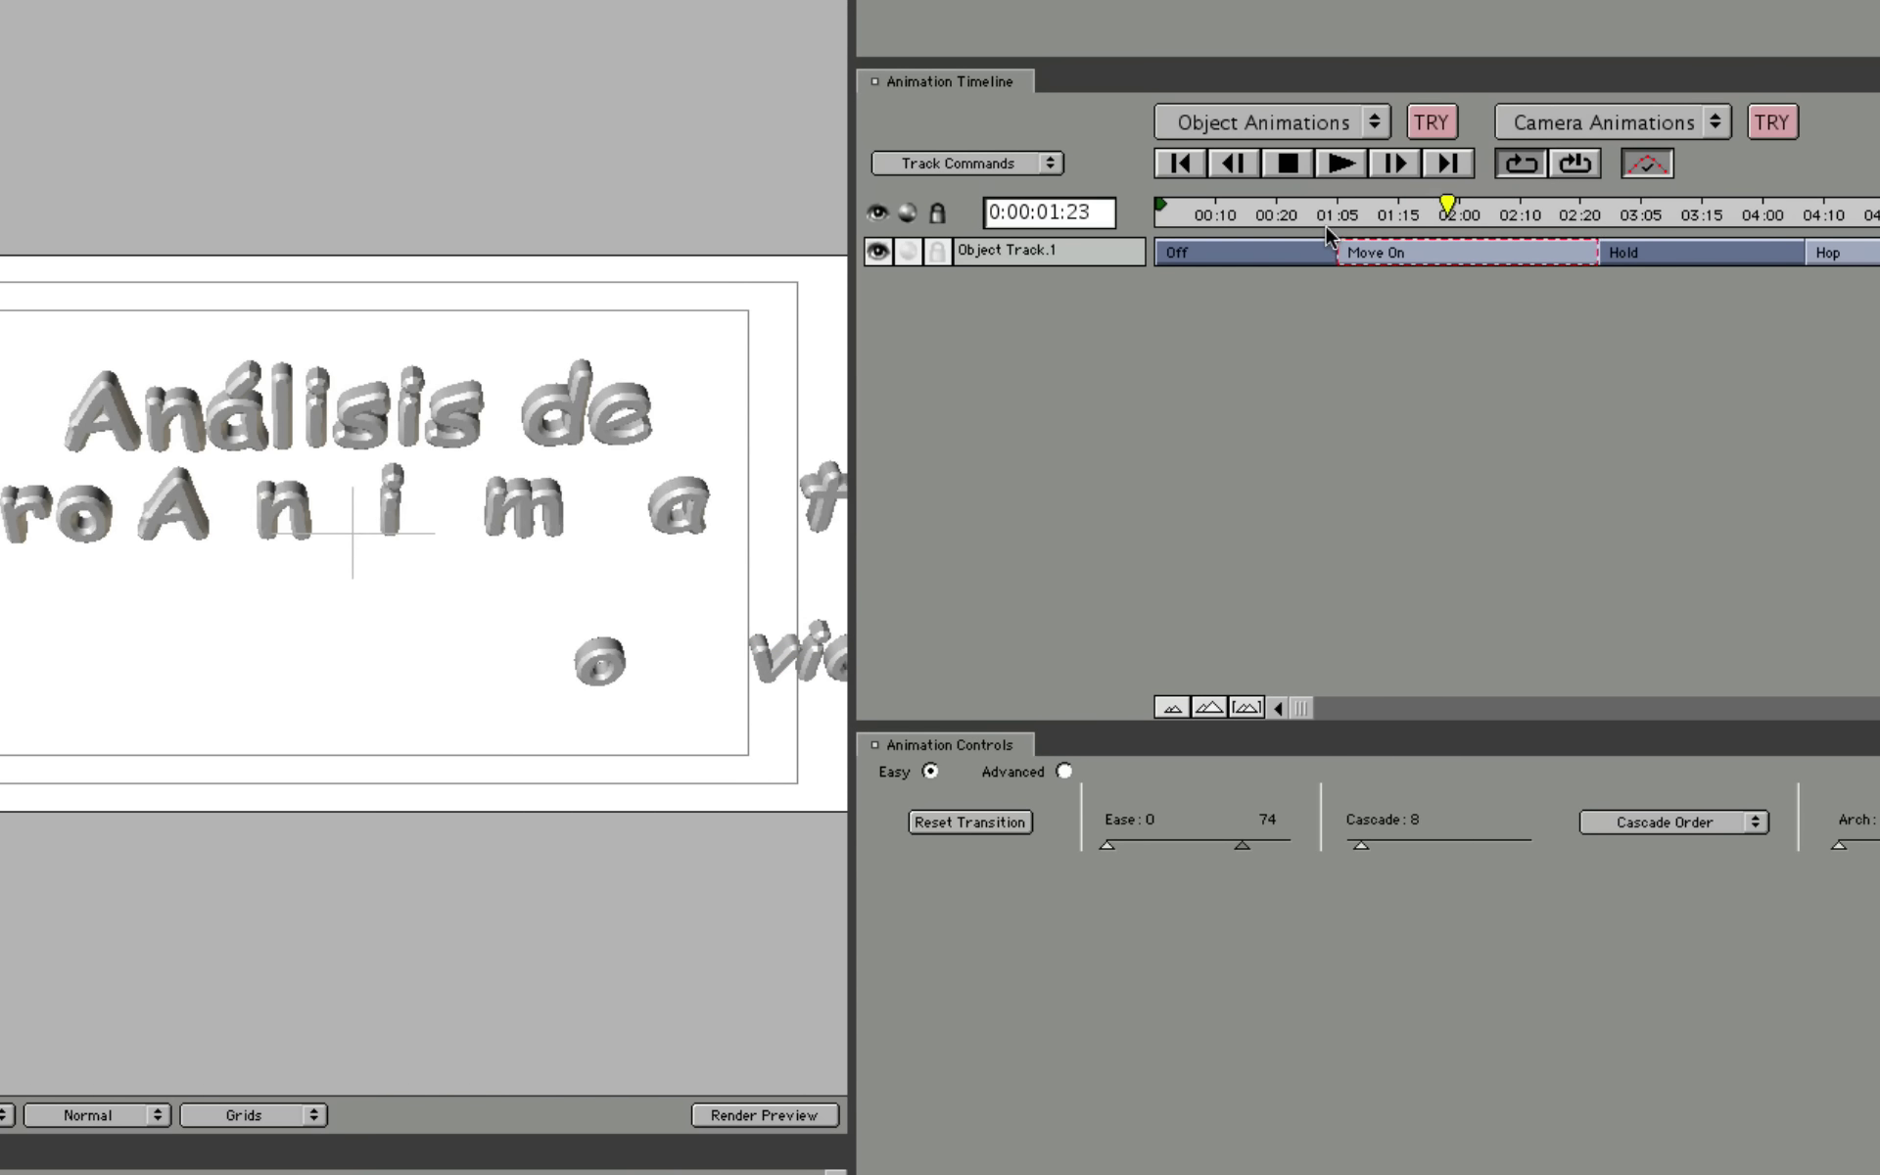
pyautogui.click(1288, 214)
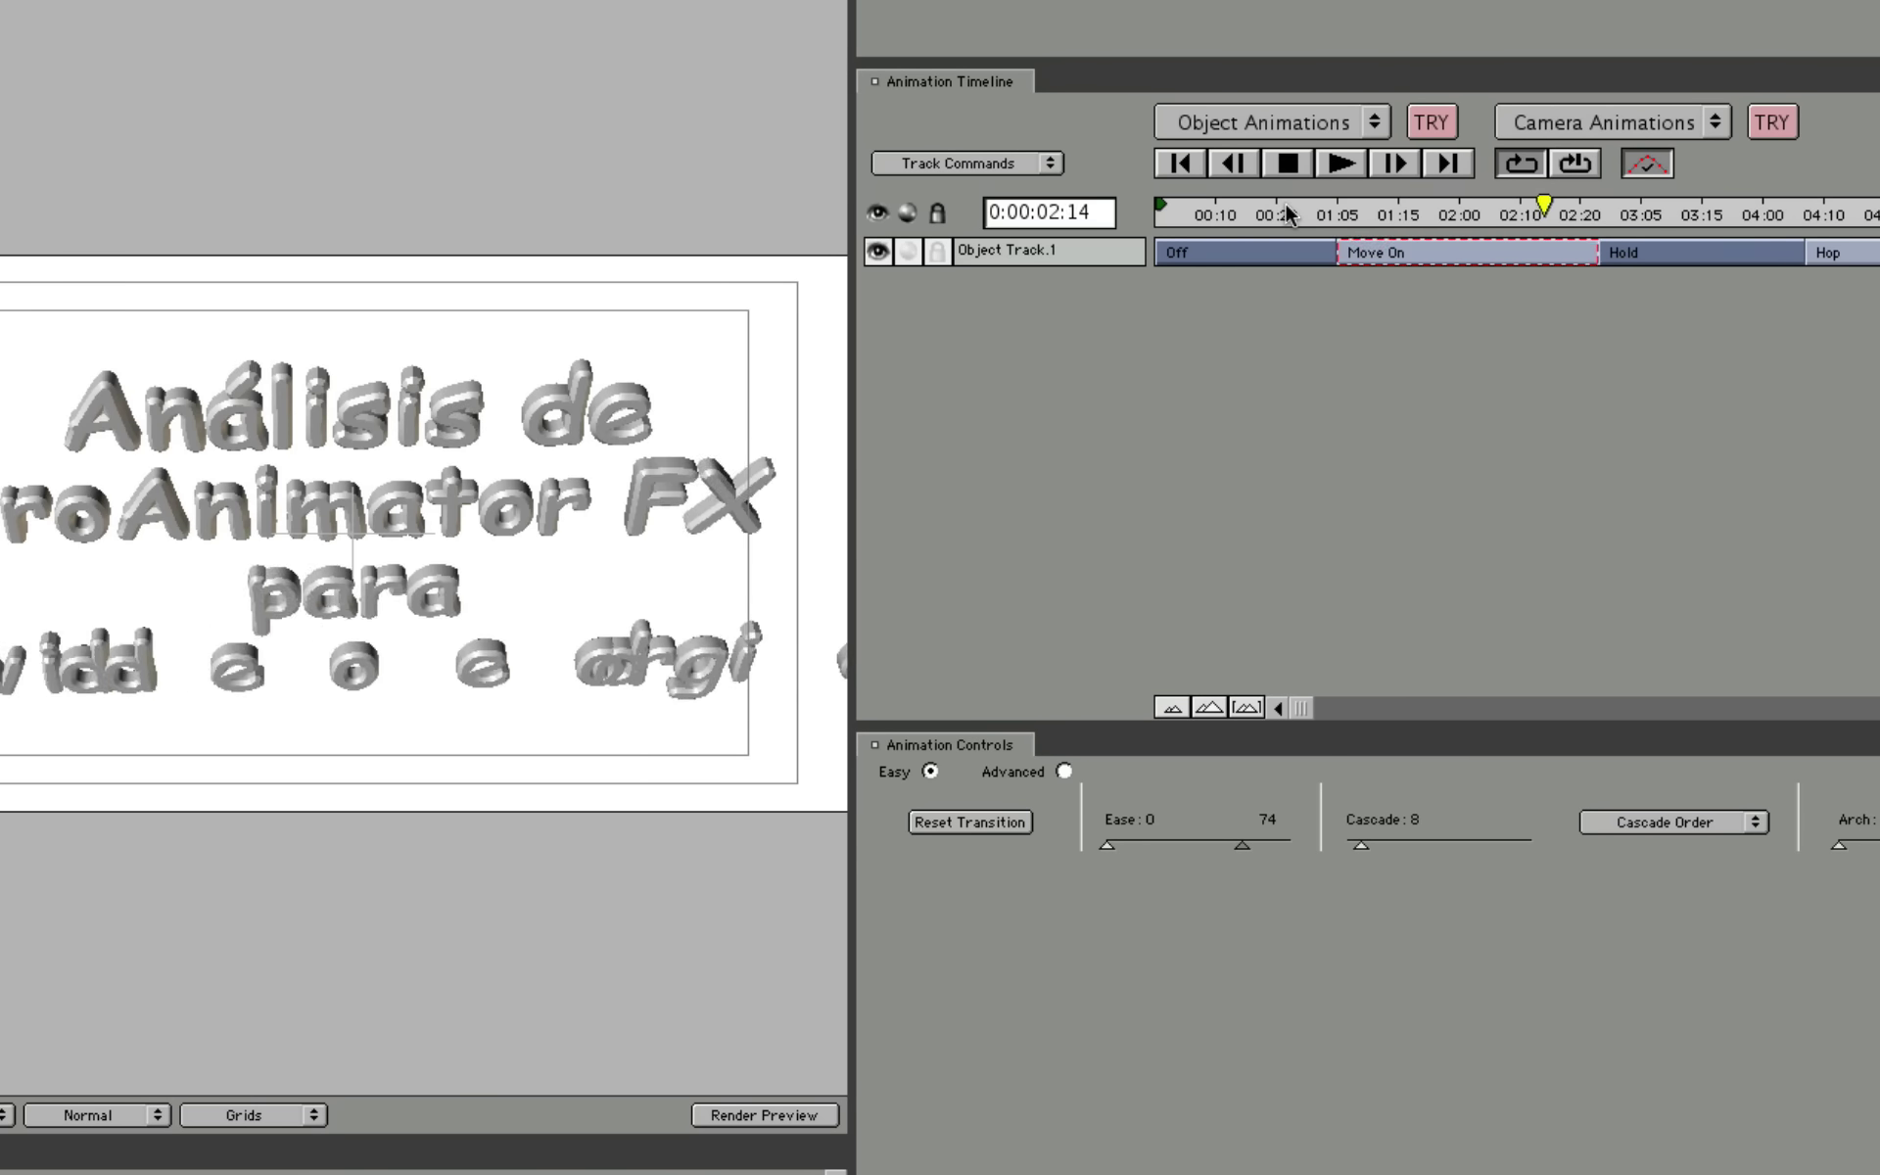
pyautogui.click(1307, 213)
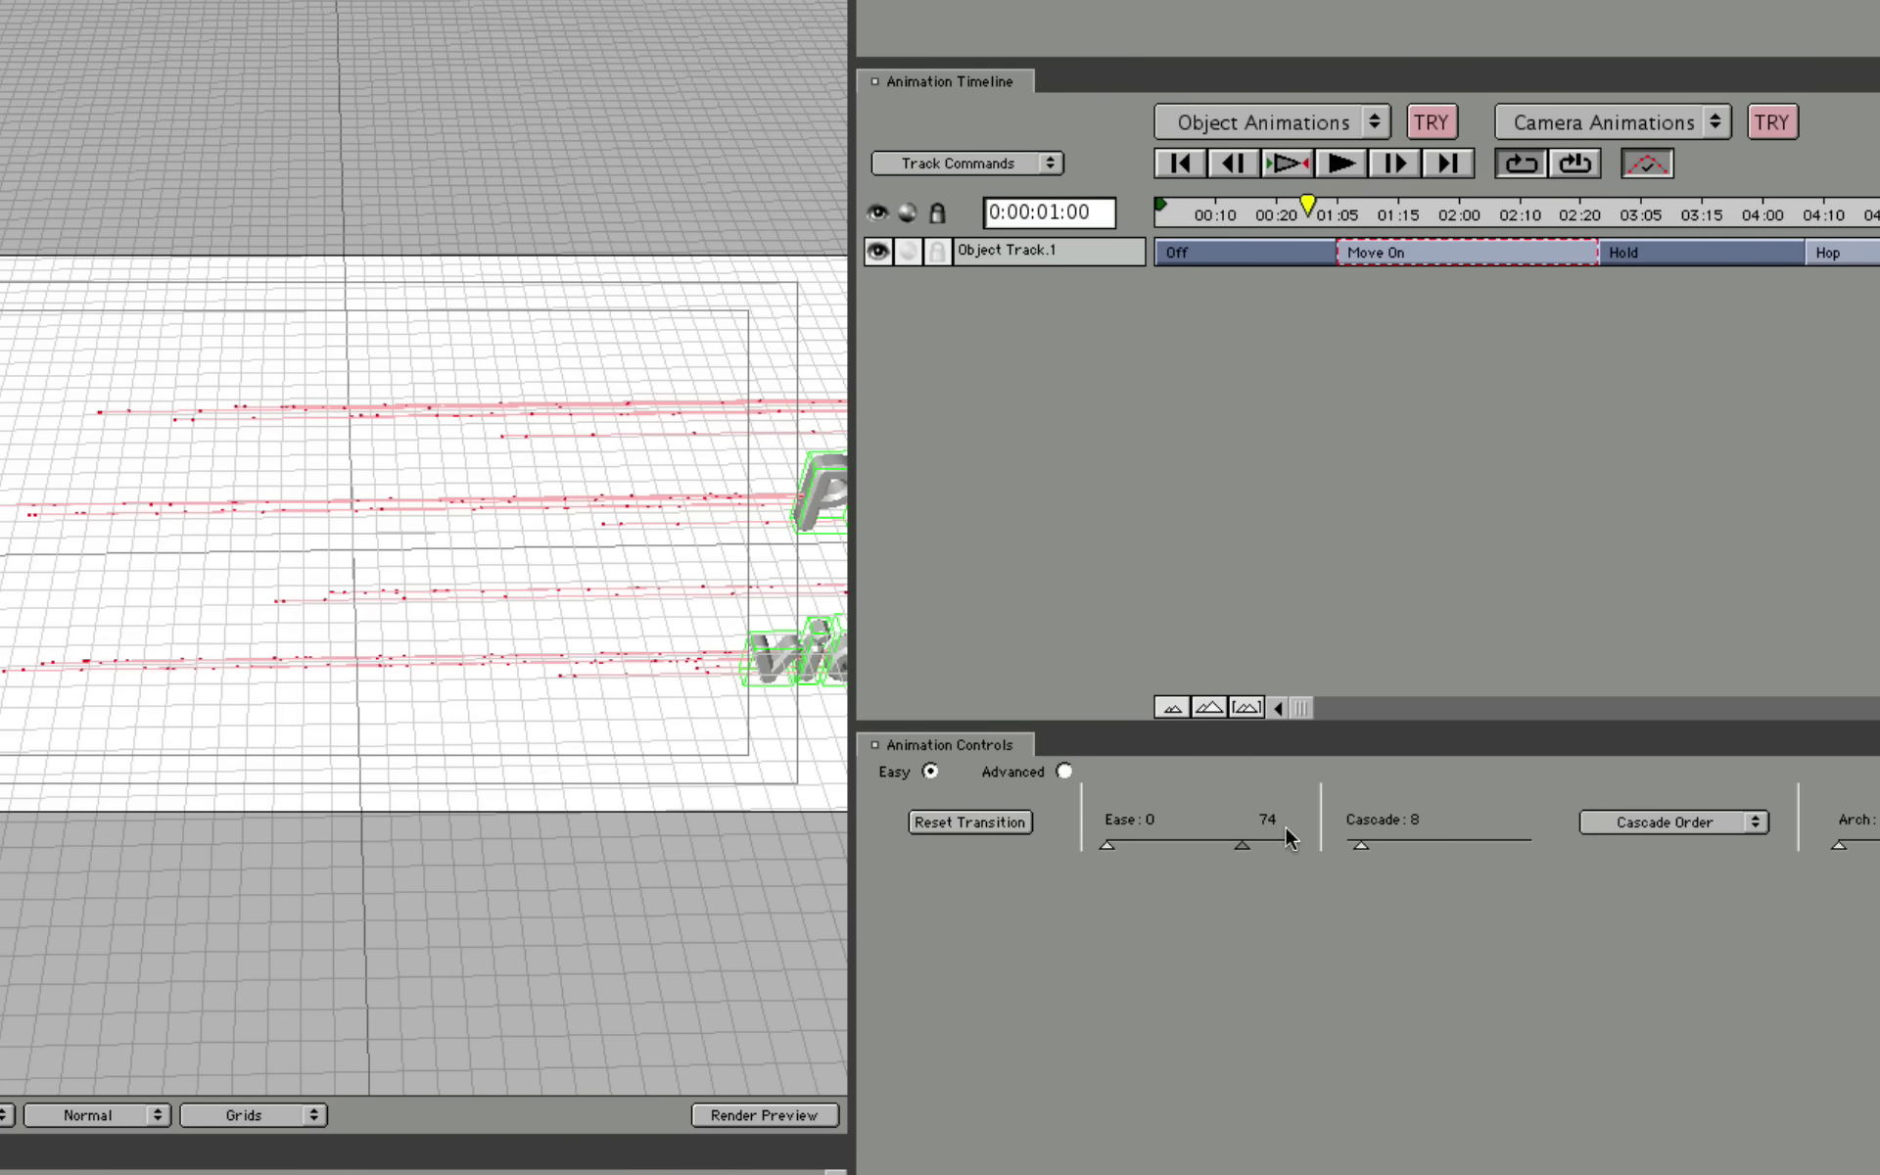
# Raise the Move On Ease to 78, preview it, and drop the Cascade to 0.
pyautogui.moveTo(1108, 846); pyautogui.dragTo(1187, 847)
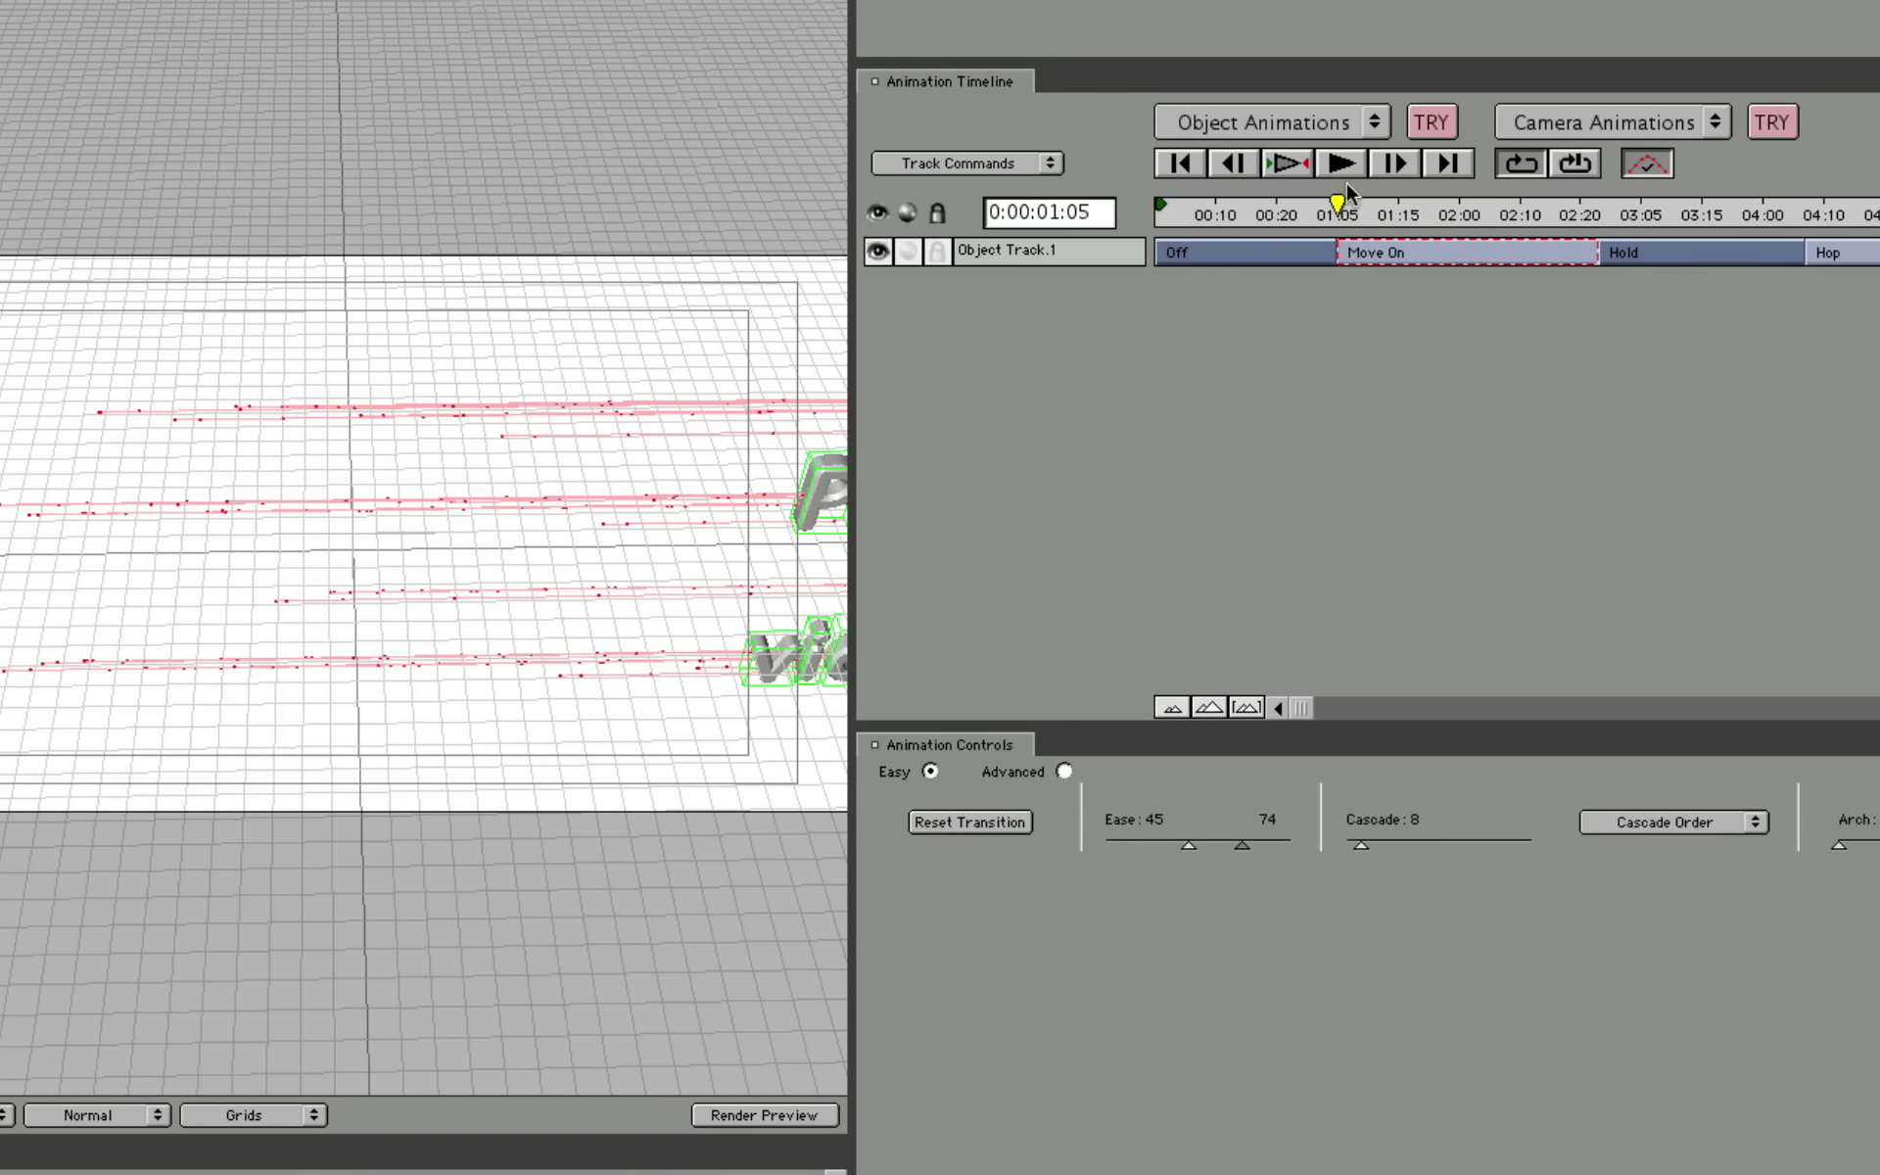
pyautogui.moveTo(1338, 208); pyautogui.dragTo(1318, 210)
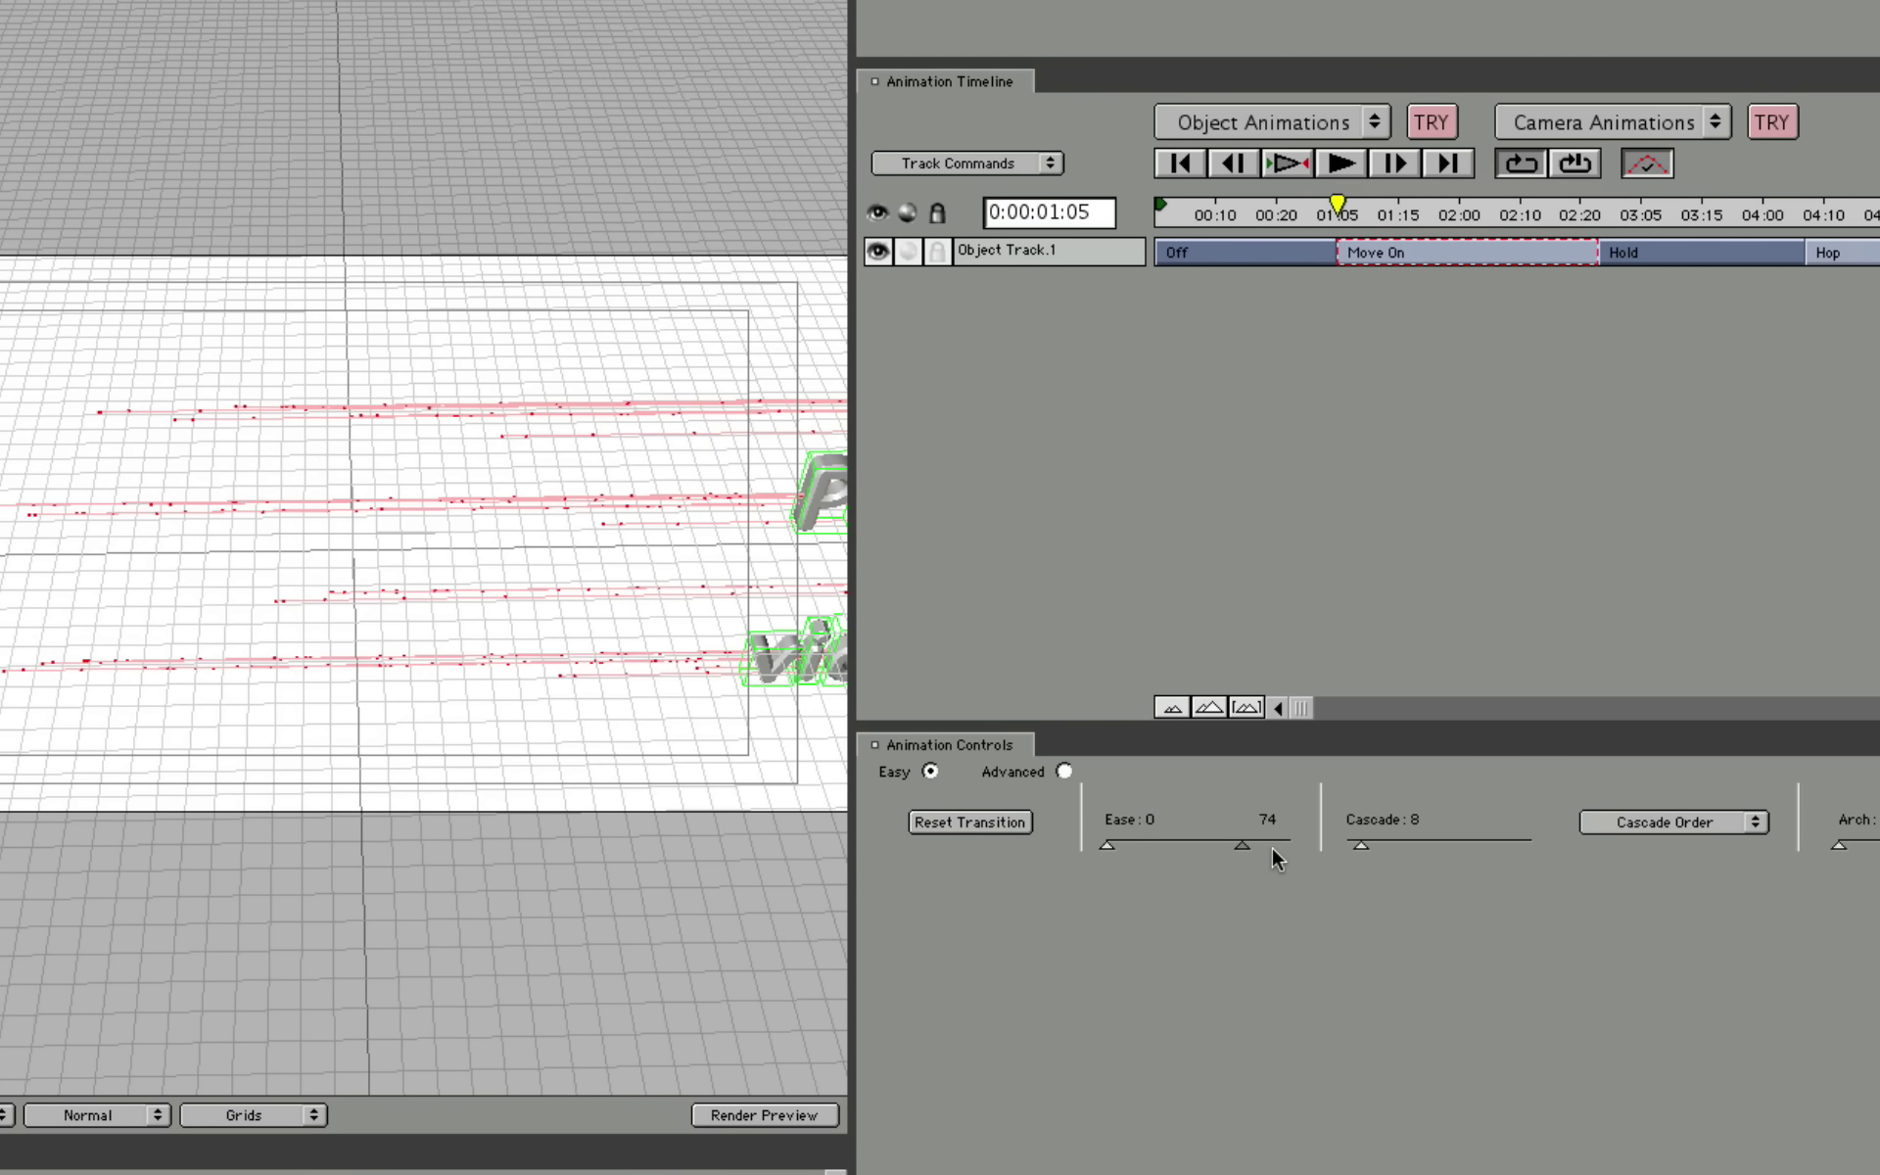
pyautogui.moveTo(1234, 848); pyautogui.dragTo(1248, 847)
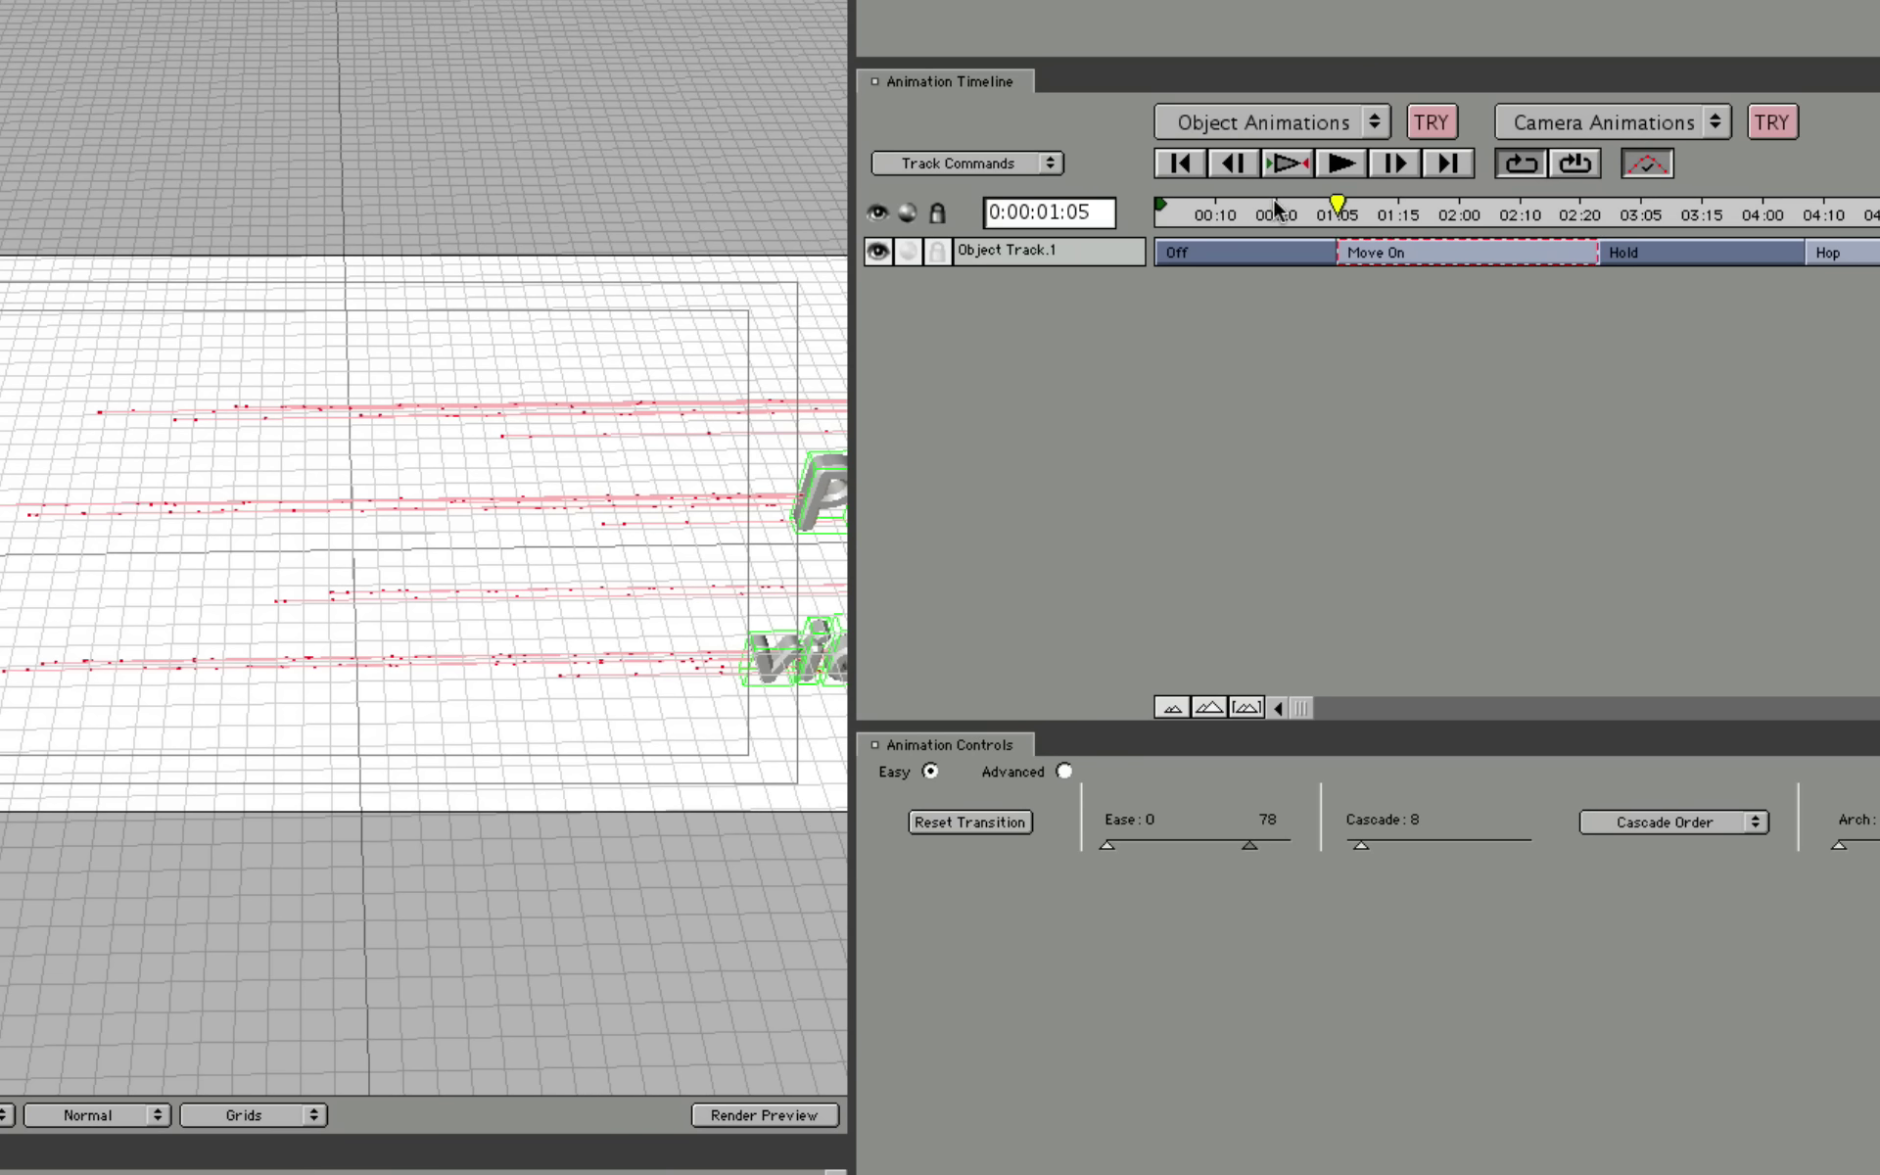
pyautogui.moveTo(1322, 218); pyautogui.dragTo(1374, 215)
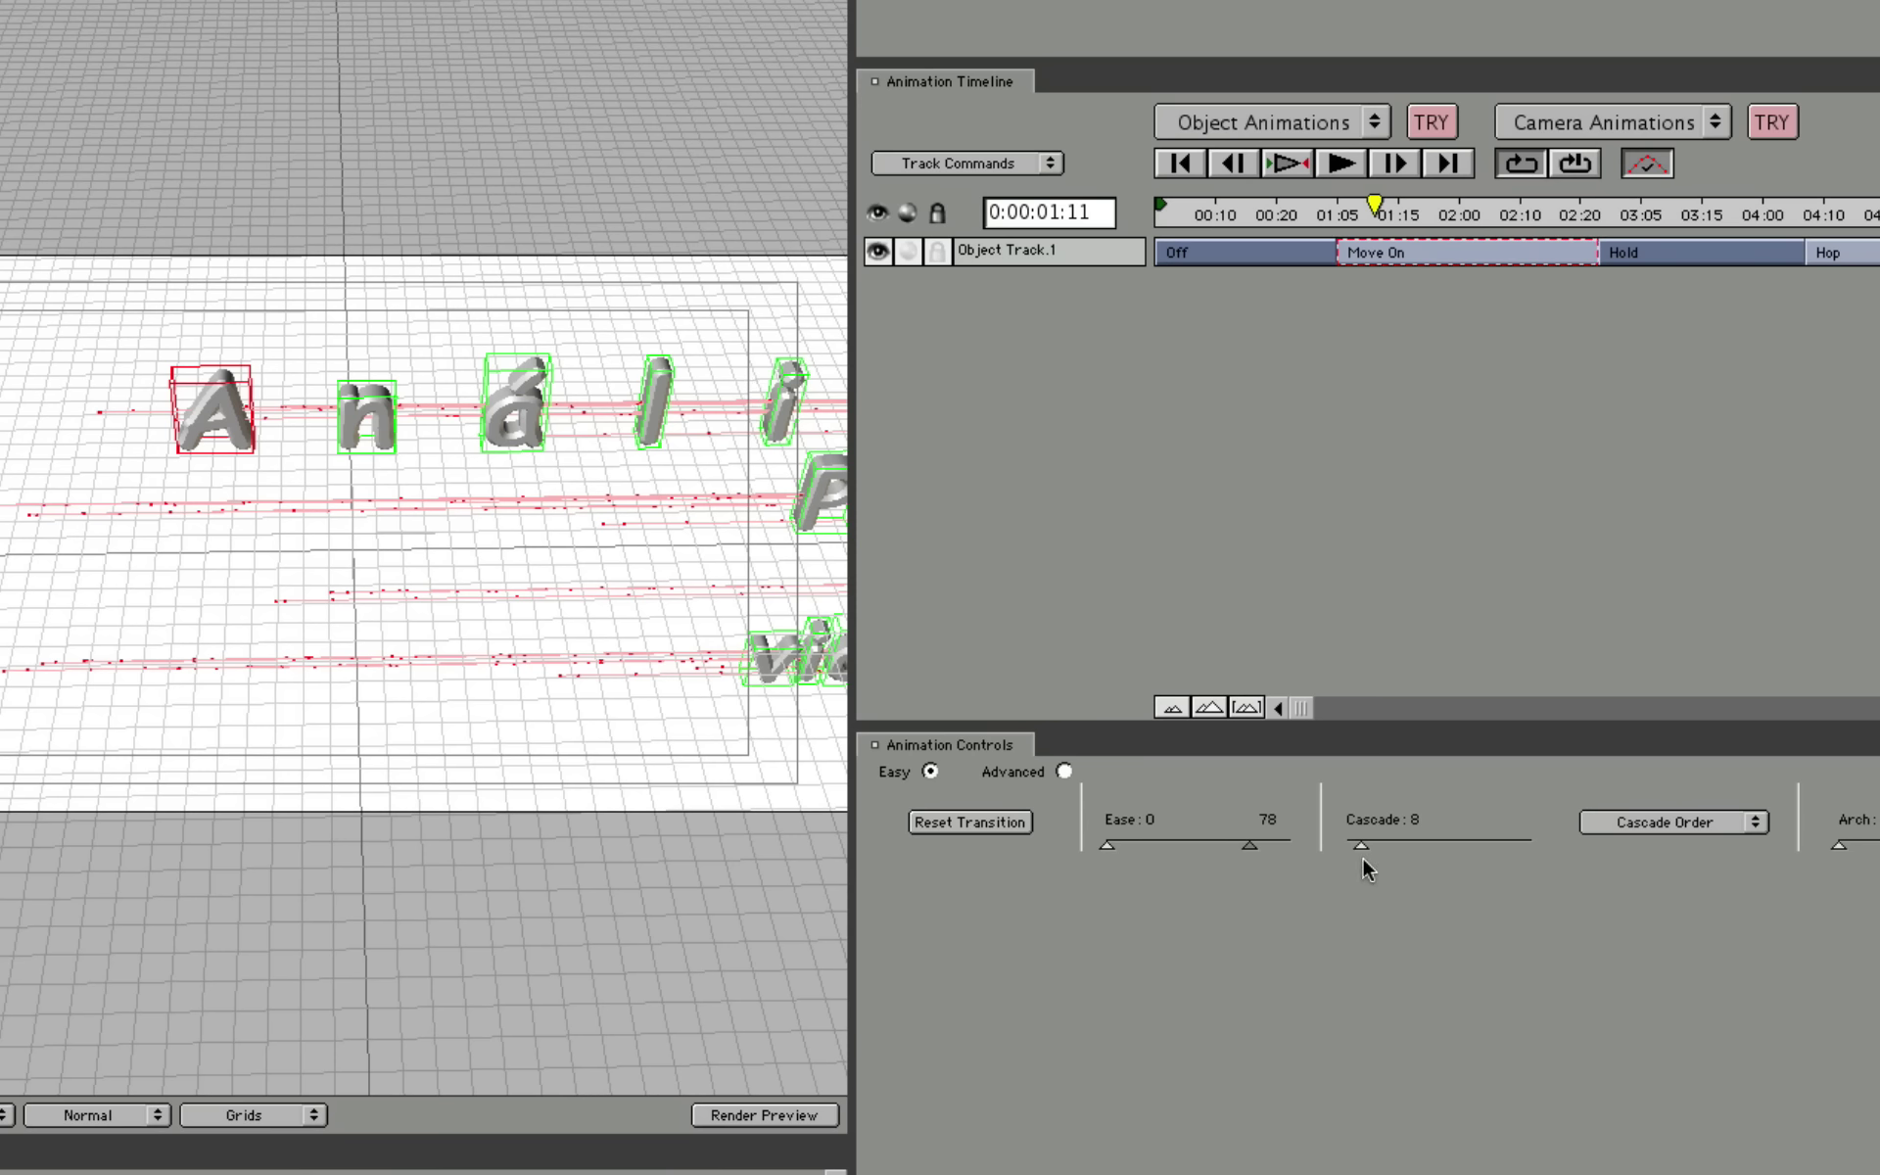
pyautogui.moveTo(1363, 847); pyautogui.dragTo(1346, 847)
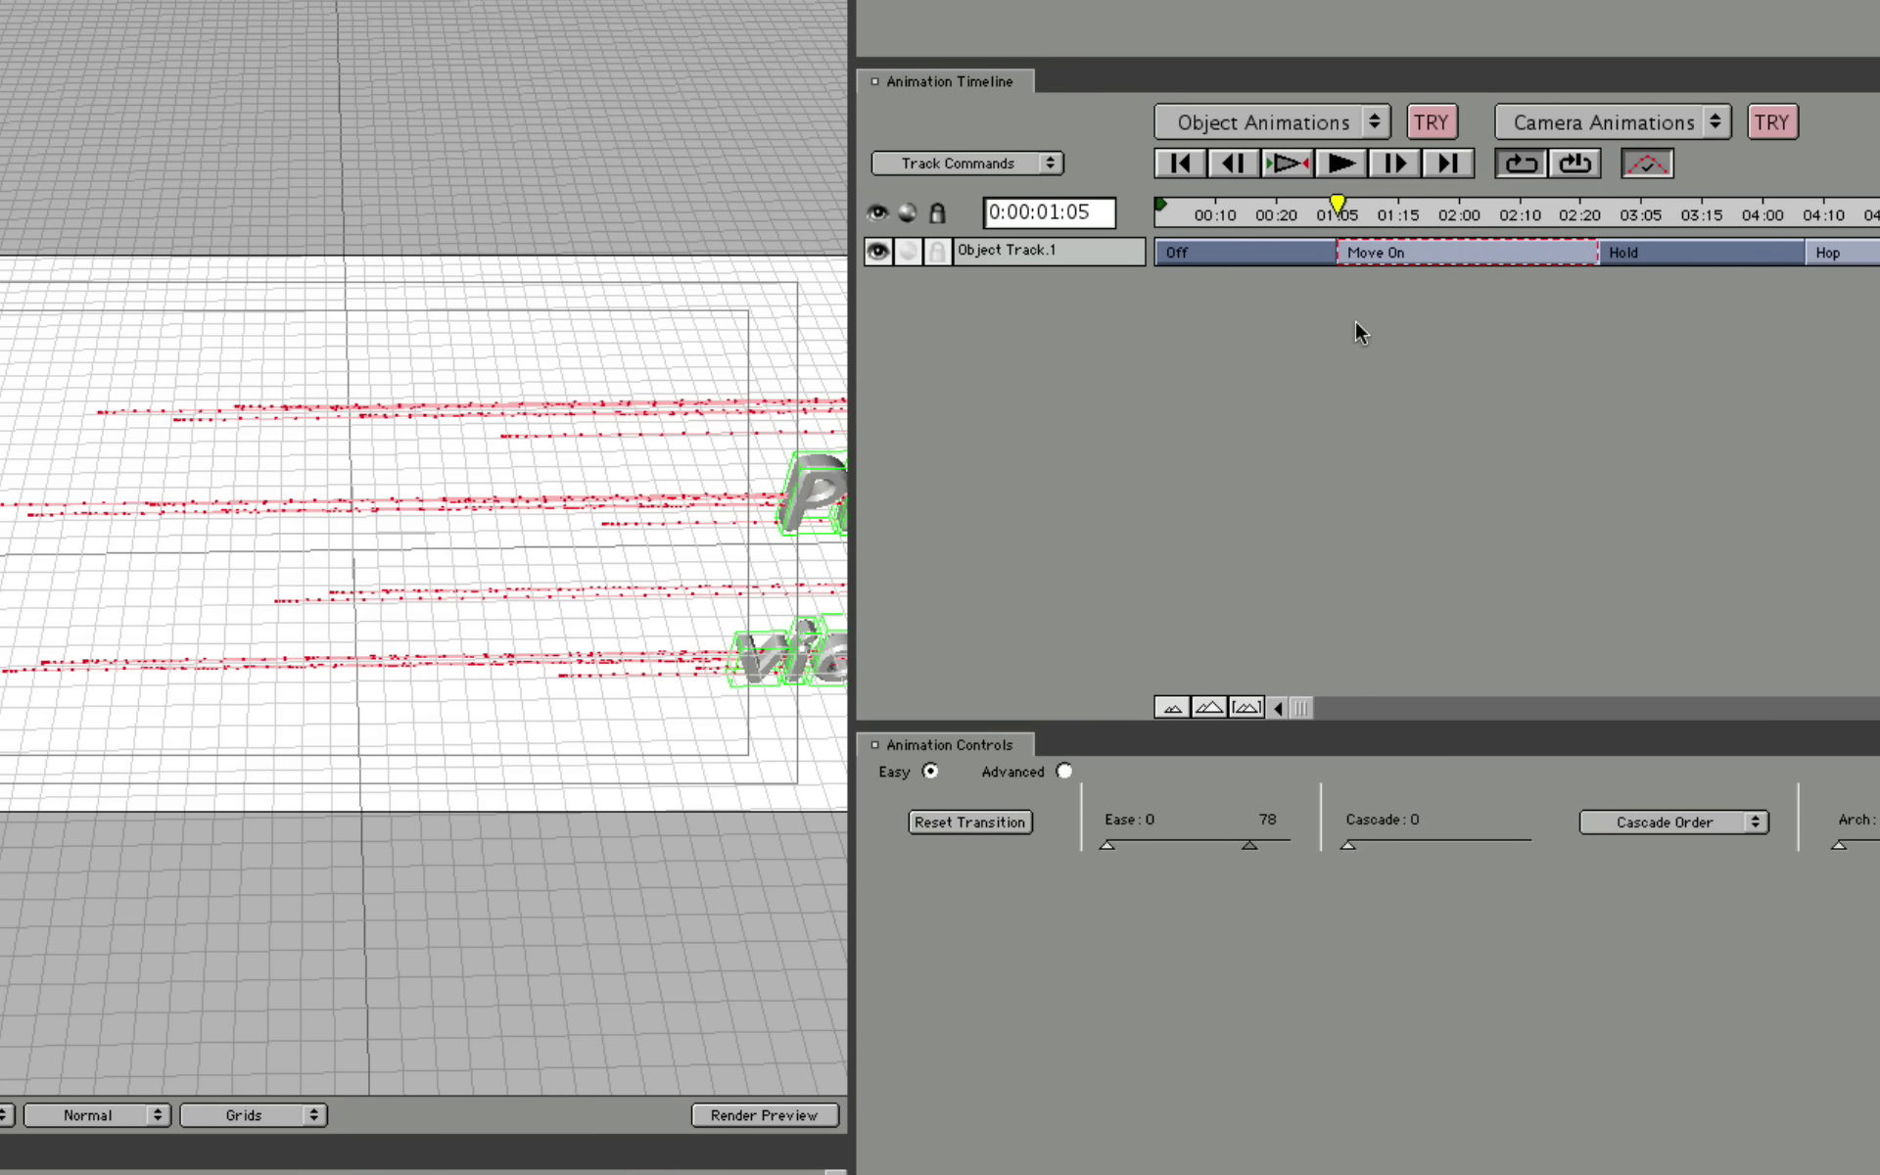
# Preview a cascade of 60, then reduce the cascade to a subtle 3 and preview again.
pyautogui.press('space')
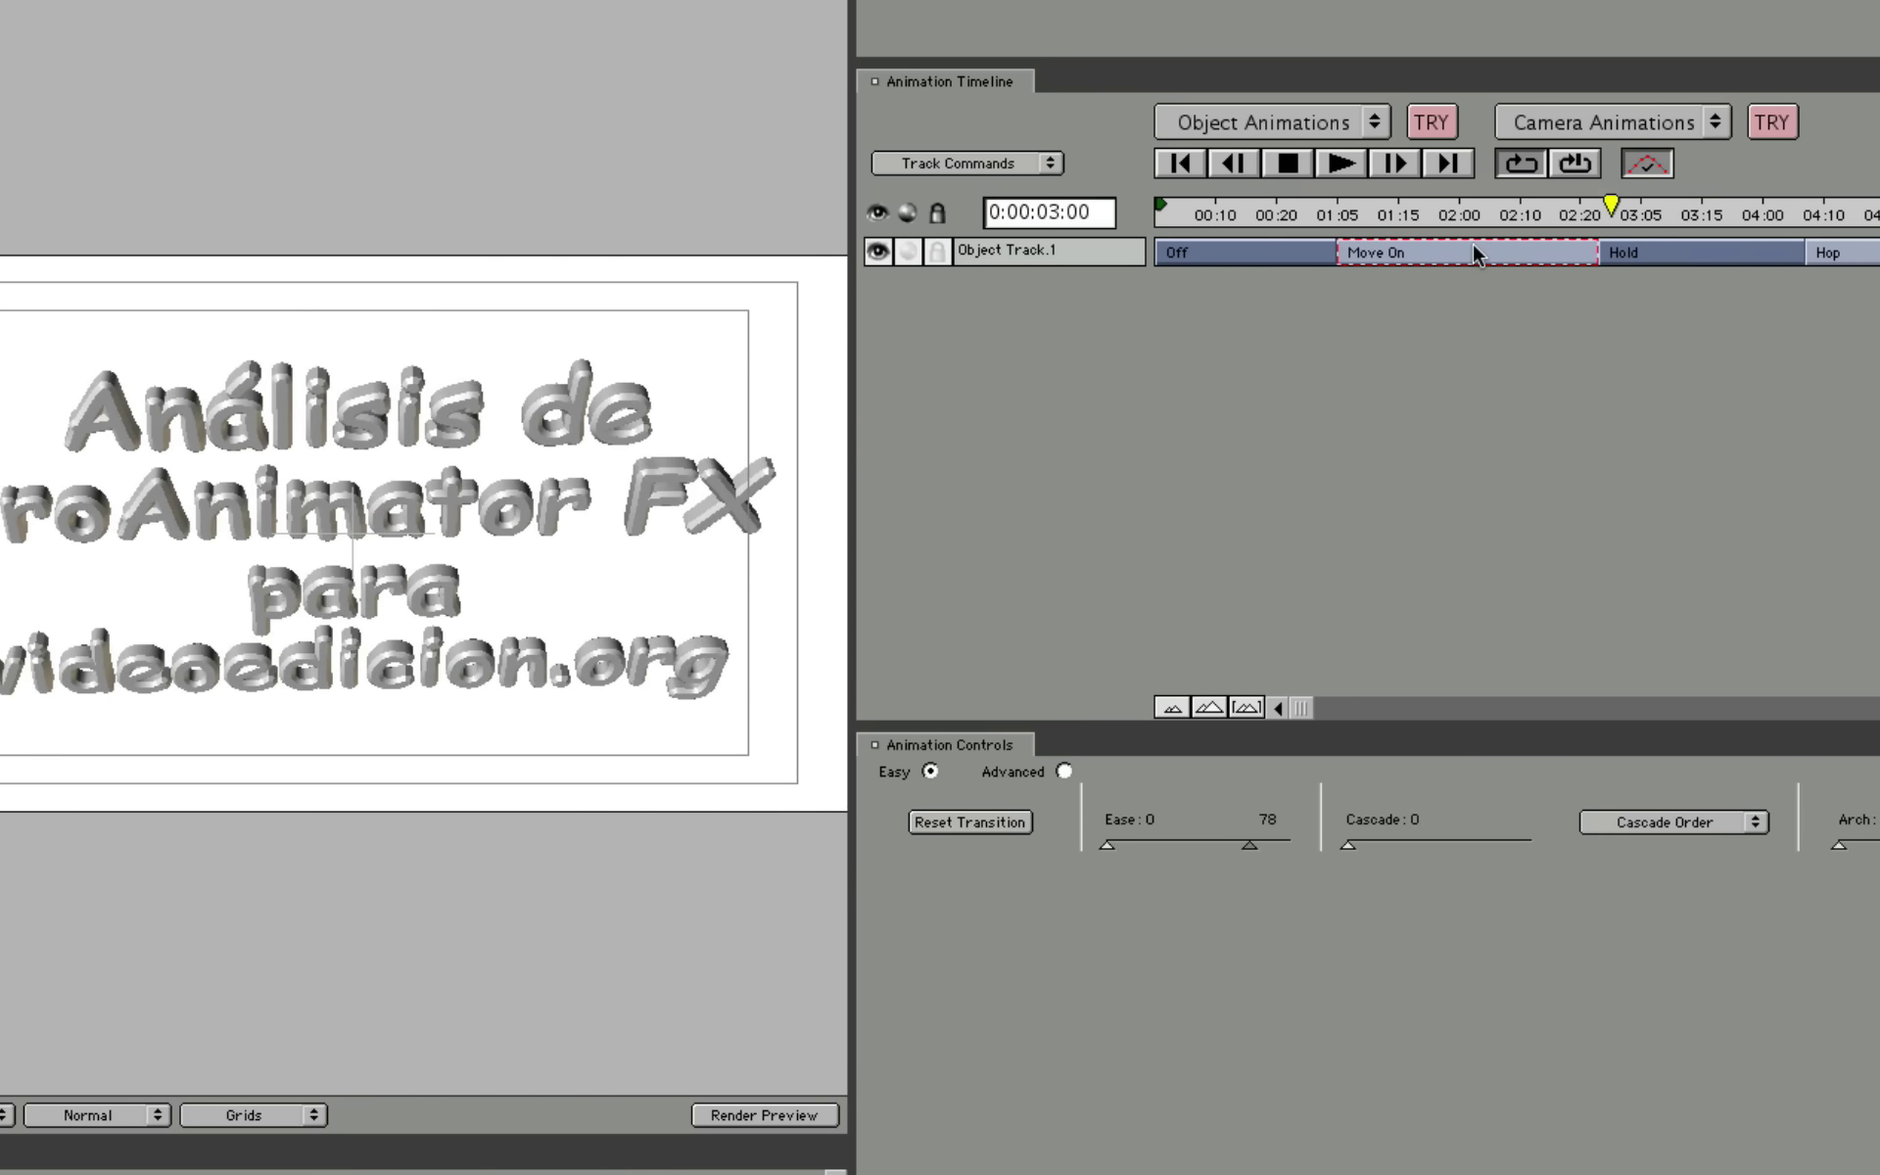
pyautogui.moveTo(1629, 204); pyautogui.dragTo(1354, 203)
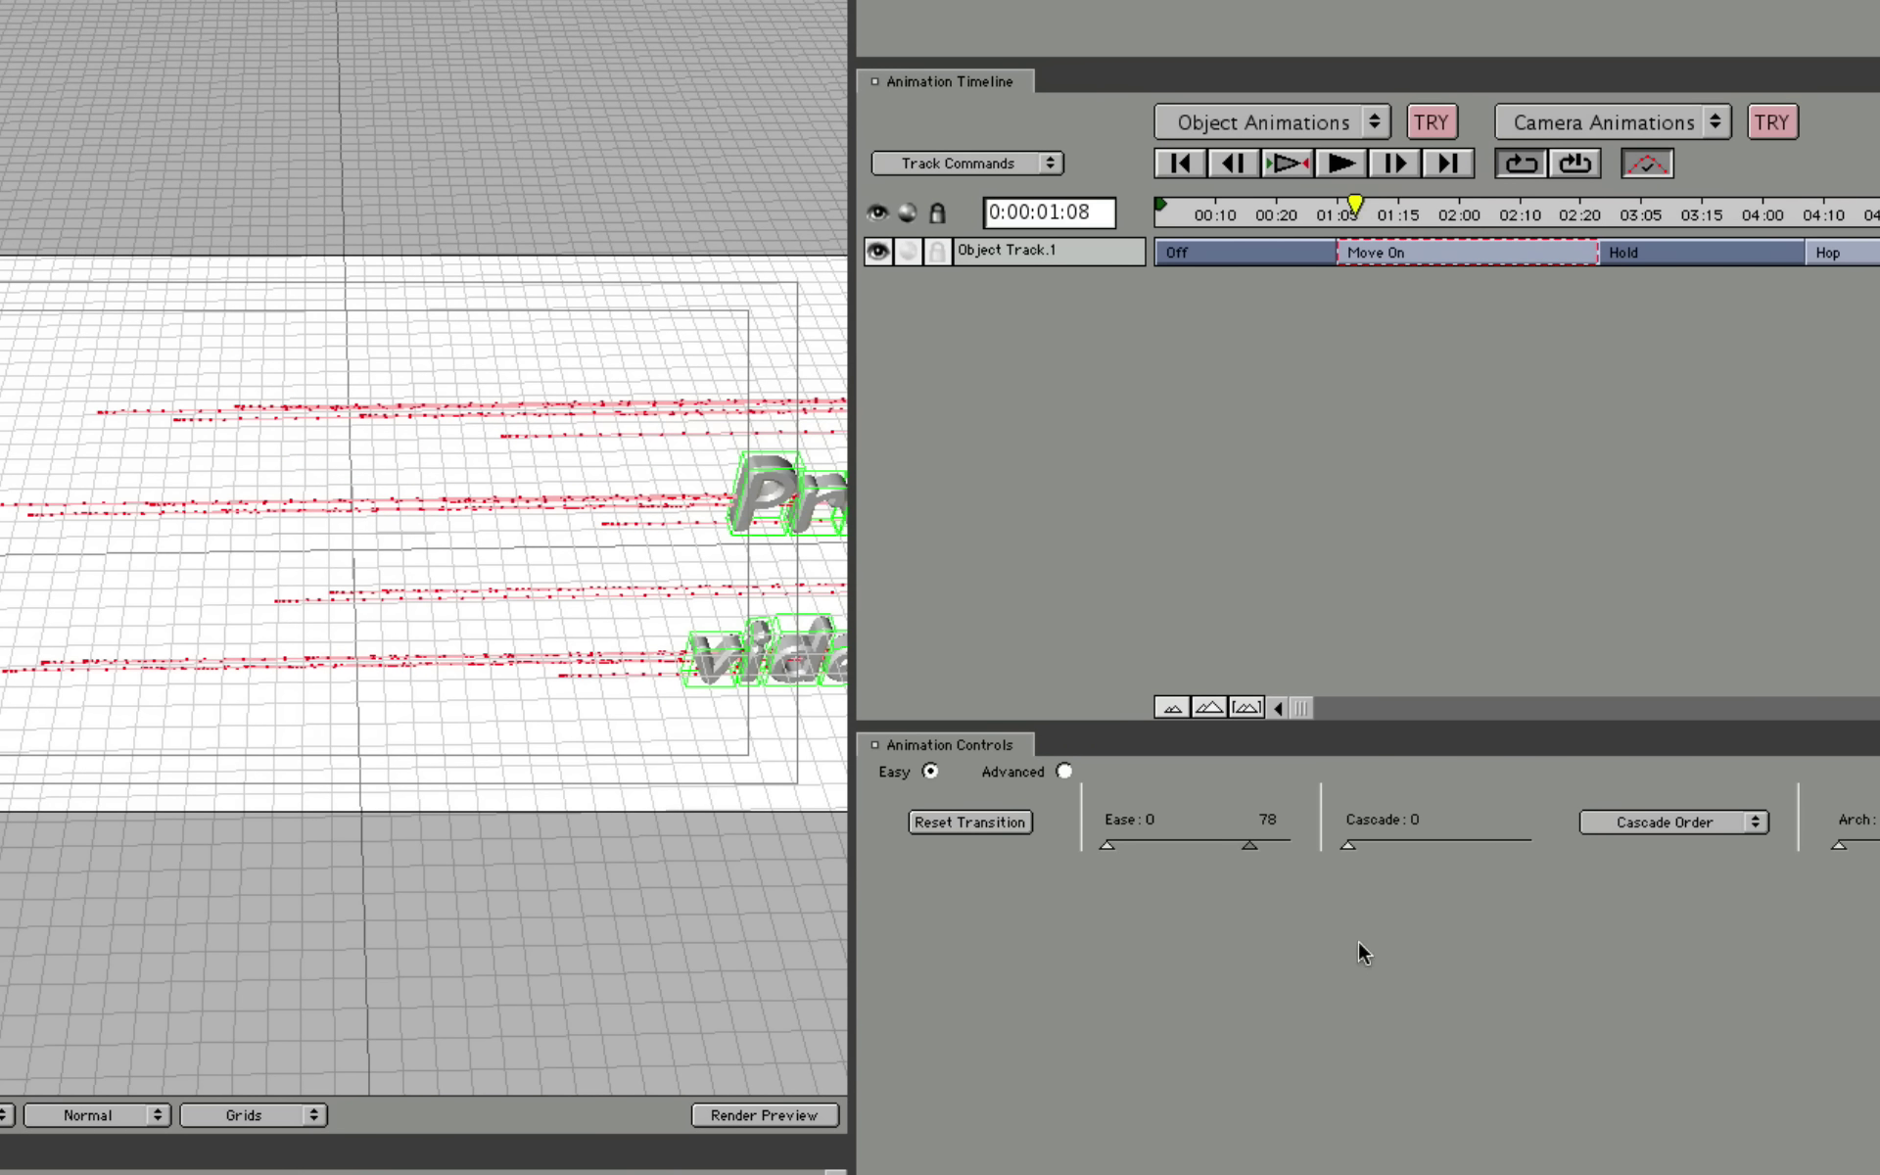
pyautogui.moveTo(1347, 846); pyautogui.dragTo(1458, 844)
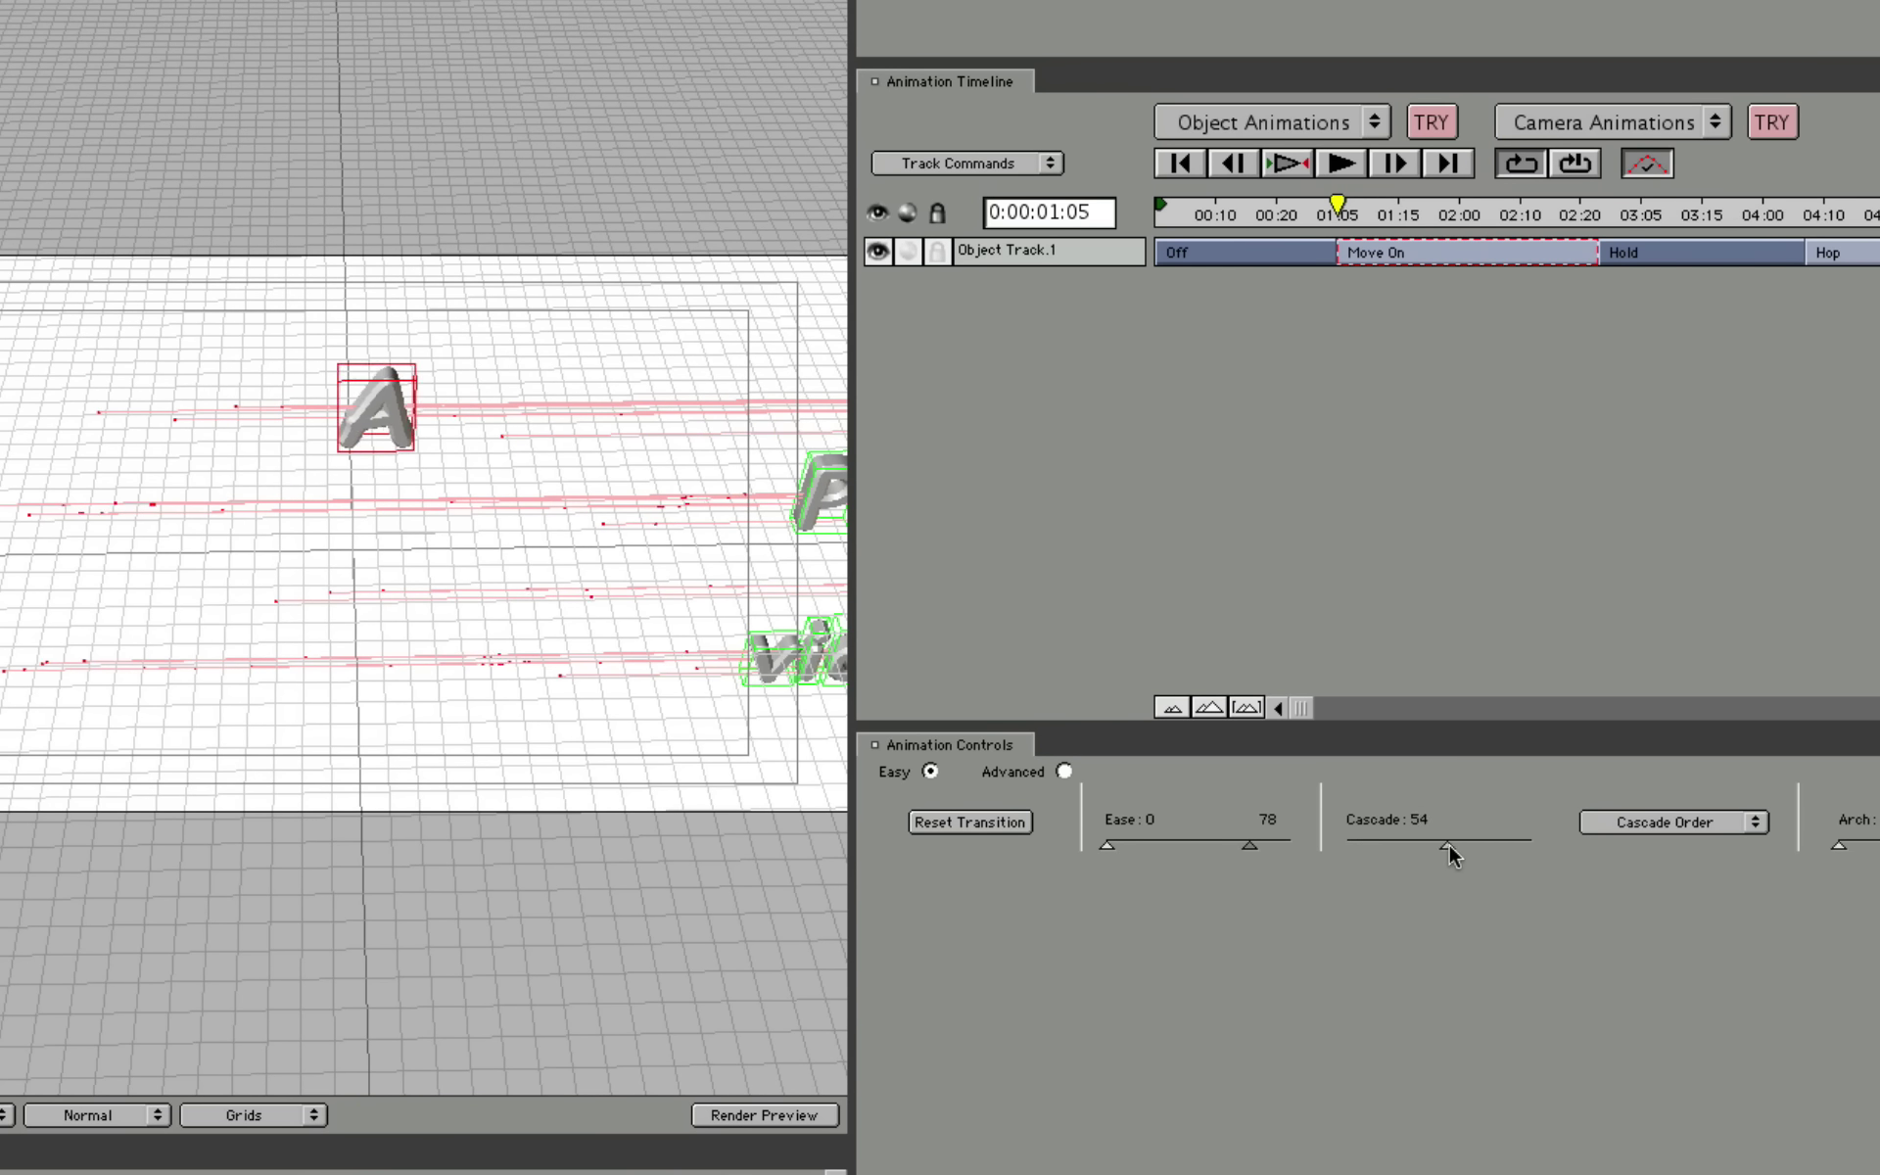
pyautogui.press('space')
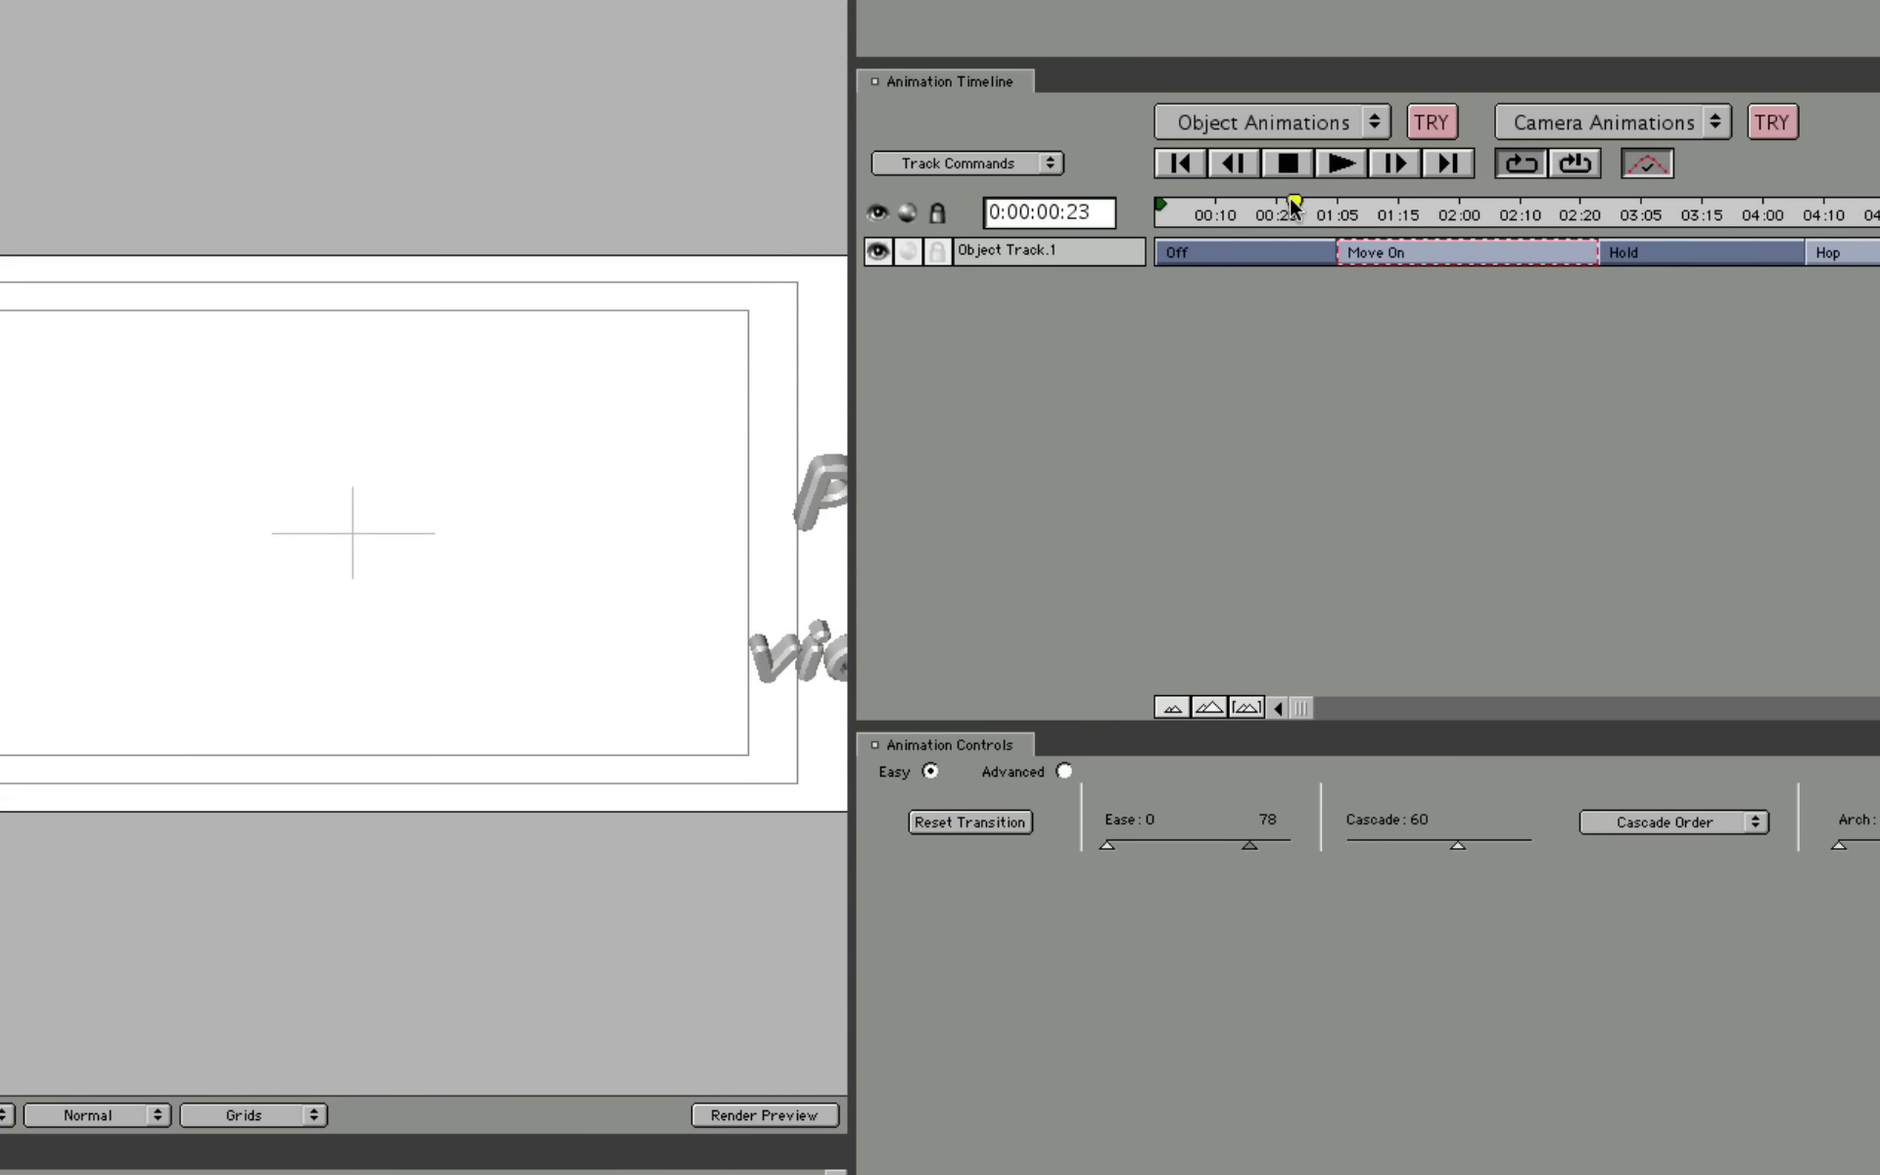
pyautogui.press('space')
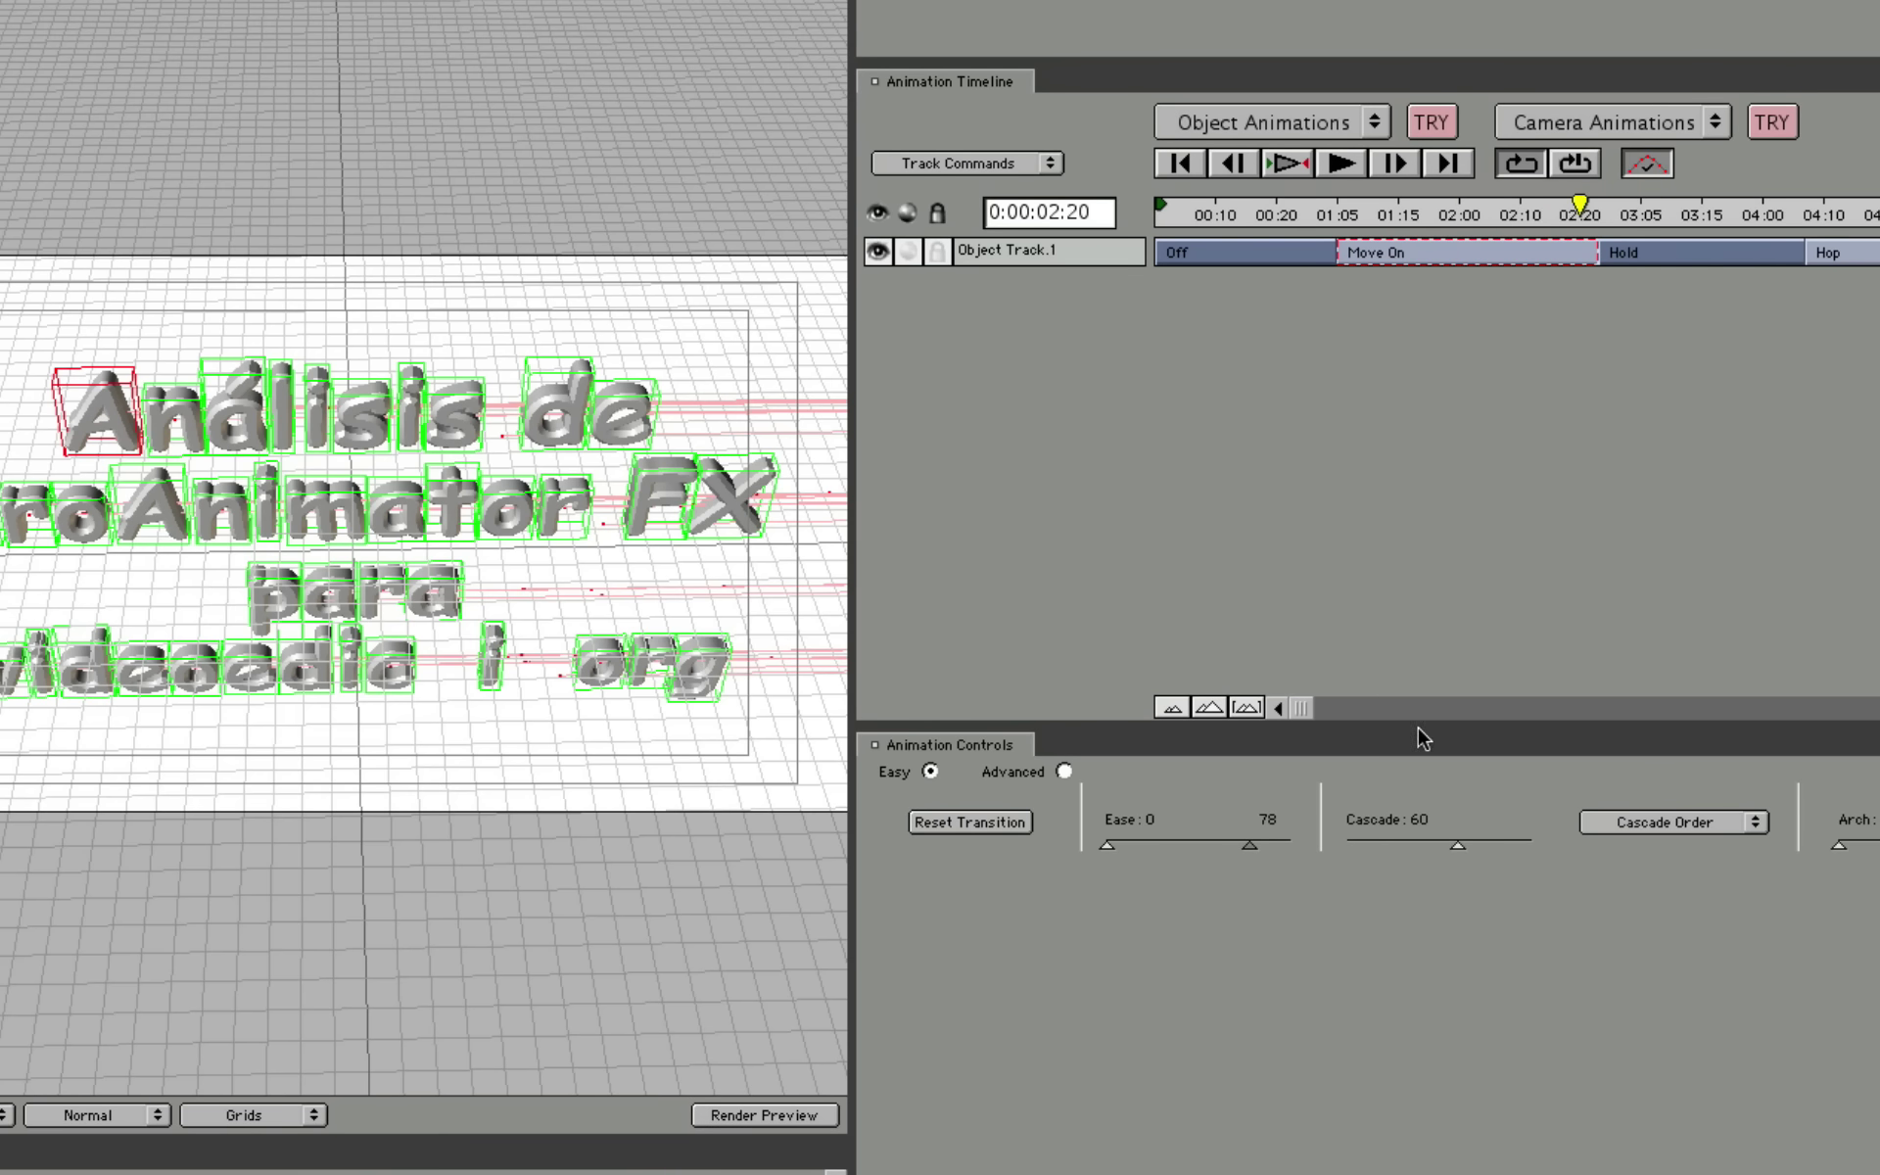
pyautogui.click(1458, 846)
pyautogui.moveTo(1455, 846); pyautogui.dragTo(1349, 848)
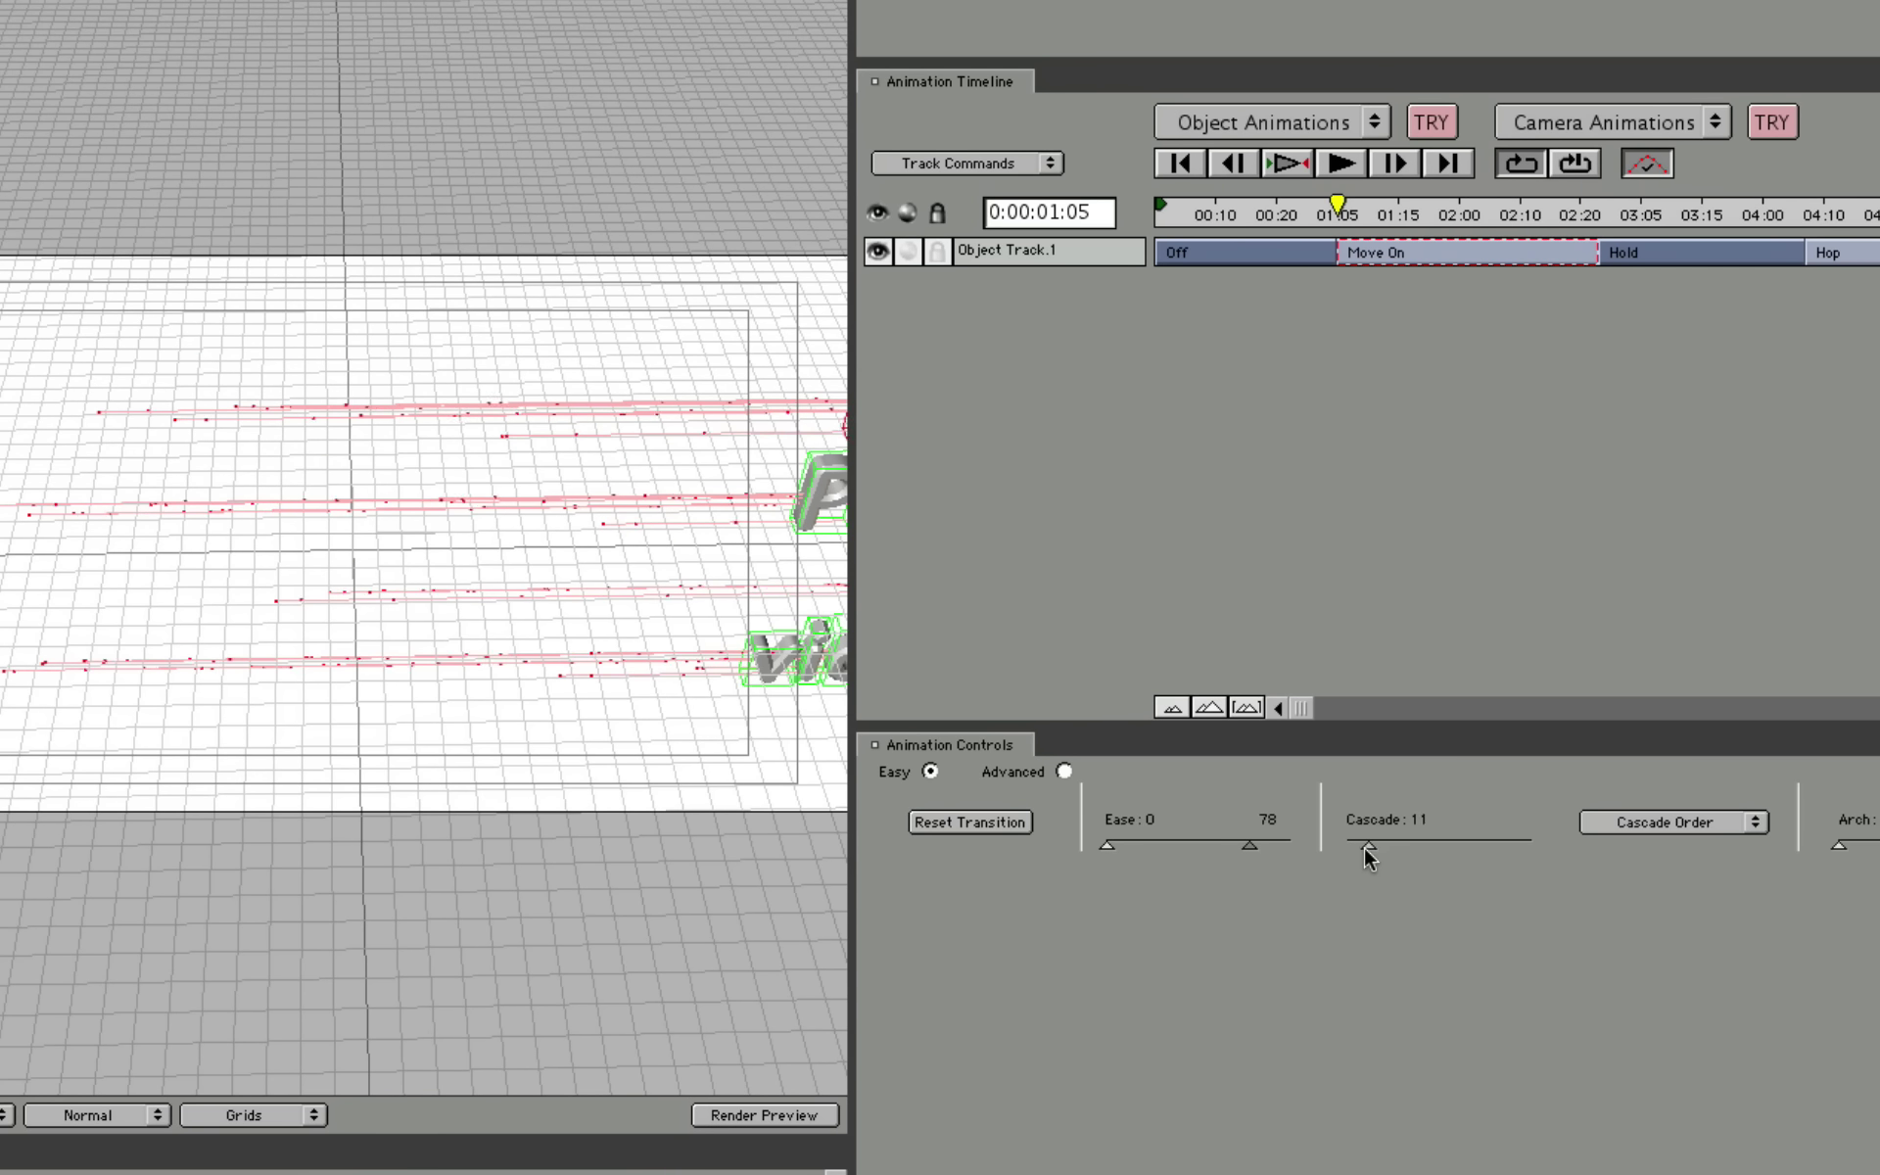
pyautogui.click(1284, 204)
pyautogui.press('space')
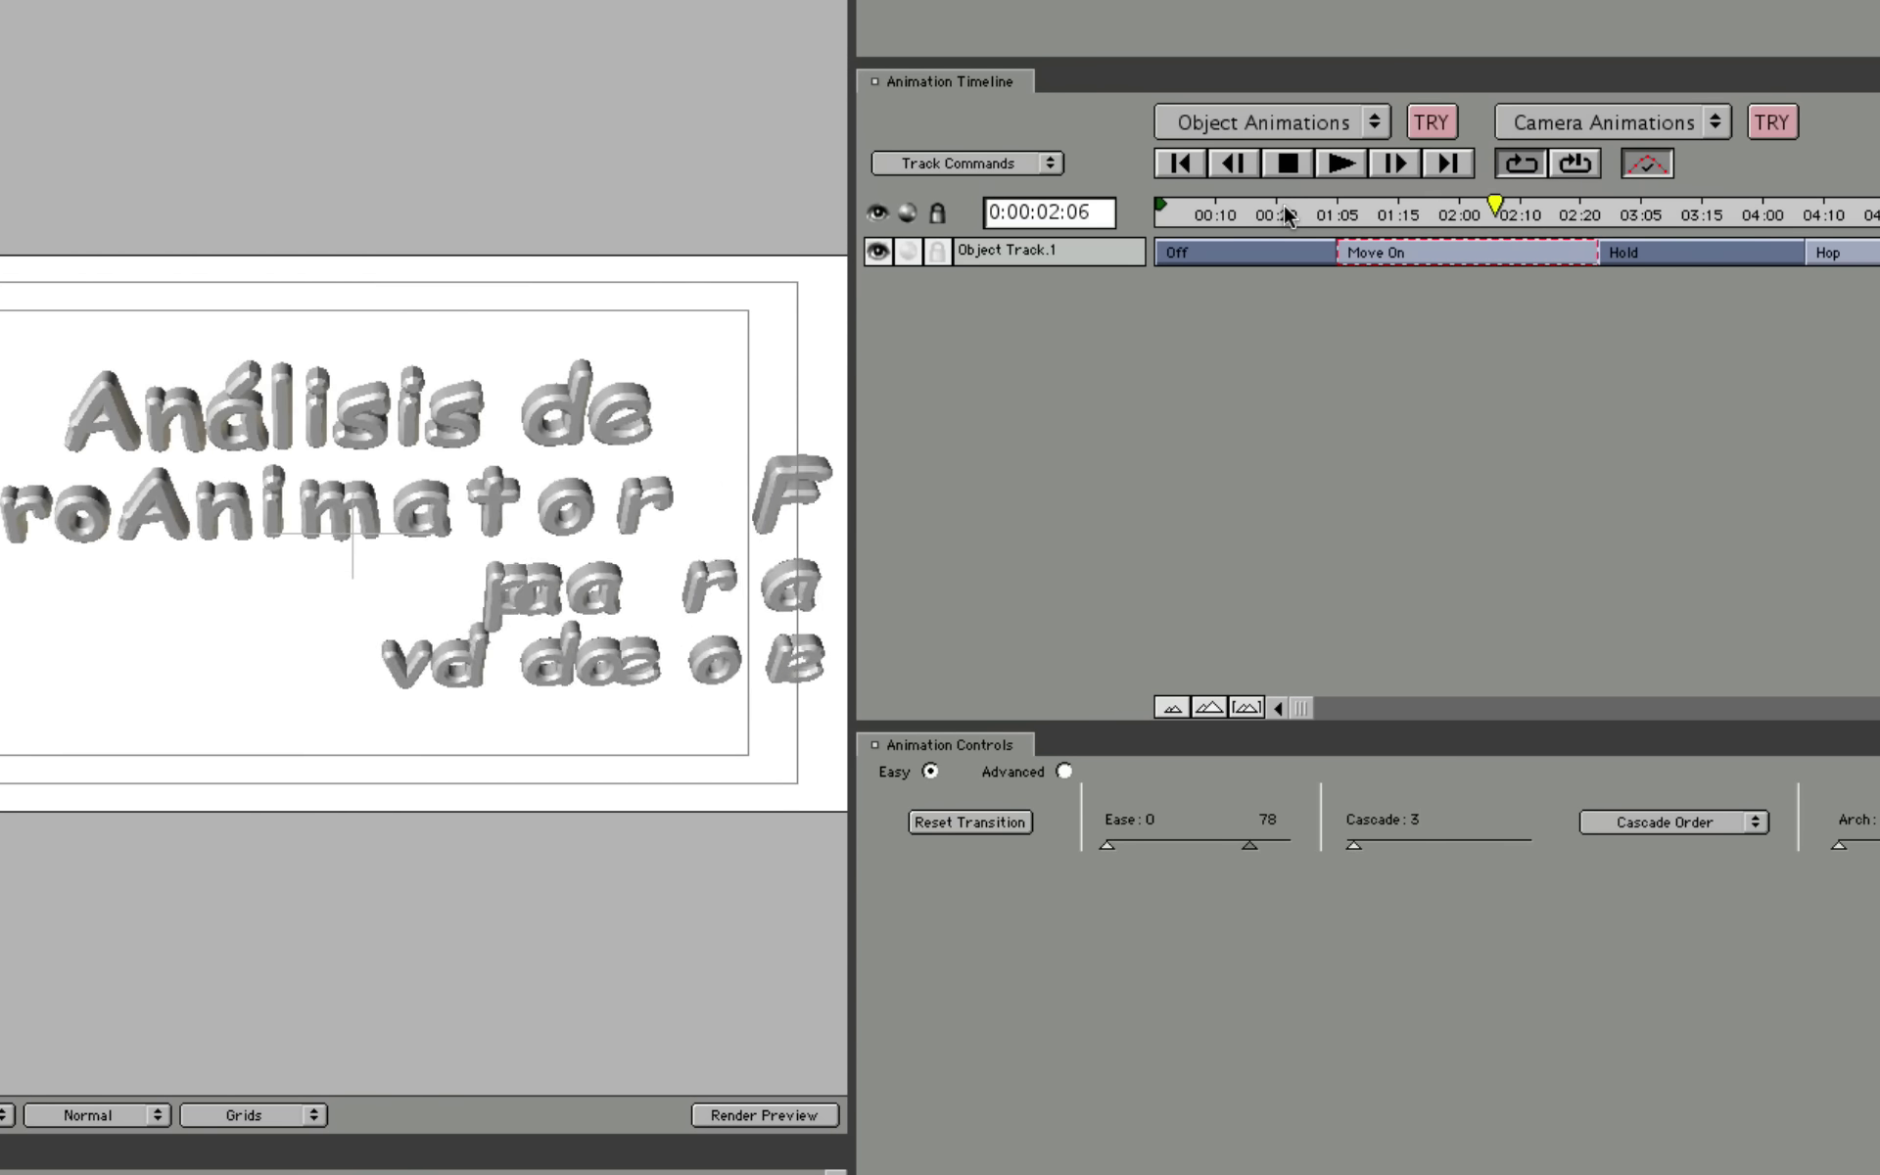
pyautogui.press('space')
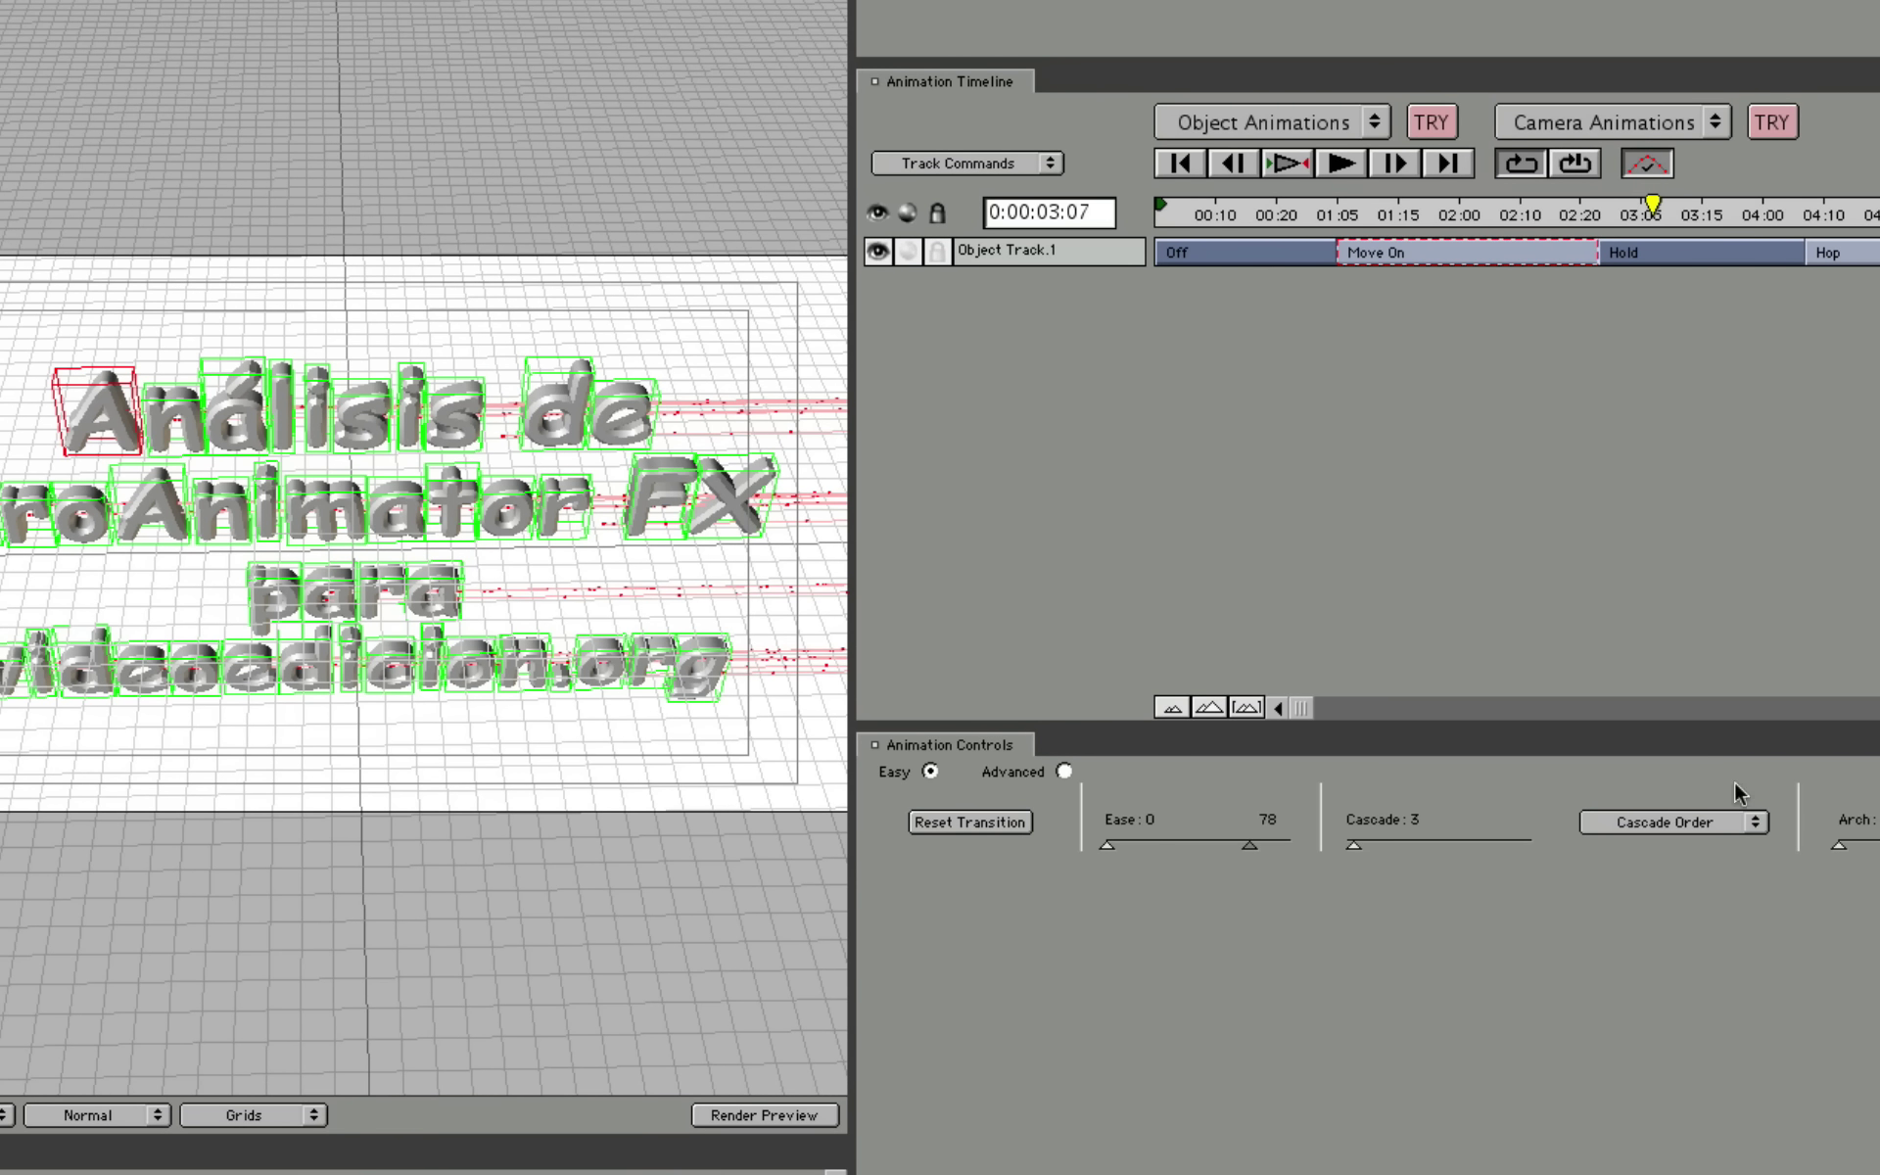
# Try Reverse Birth and Random cascade orders, then settle on Selection Order.
pyautogui.click(1742, 824)
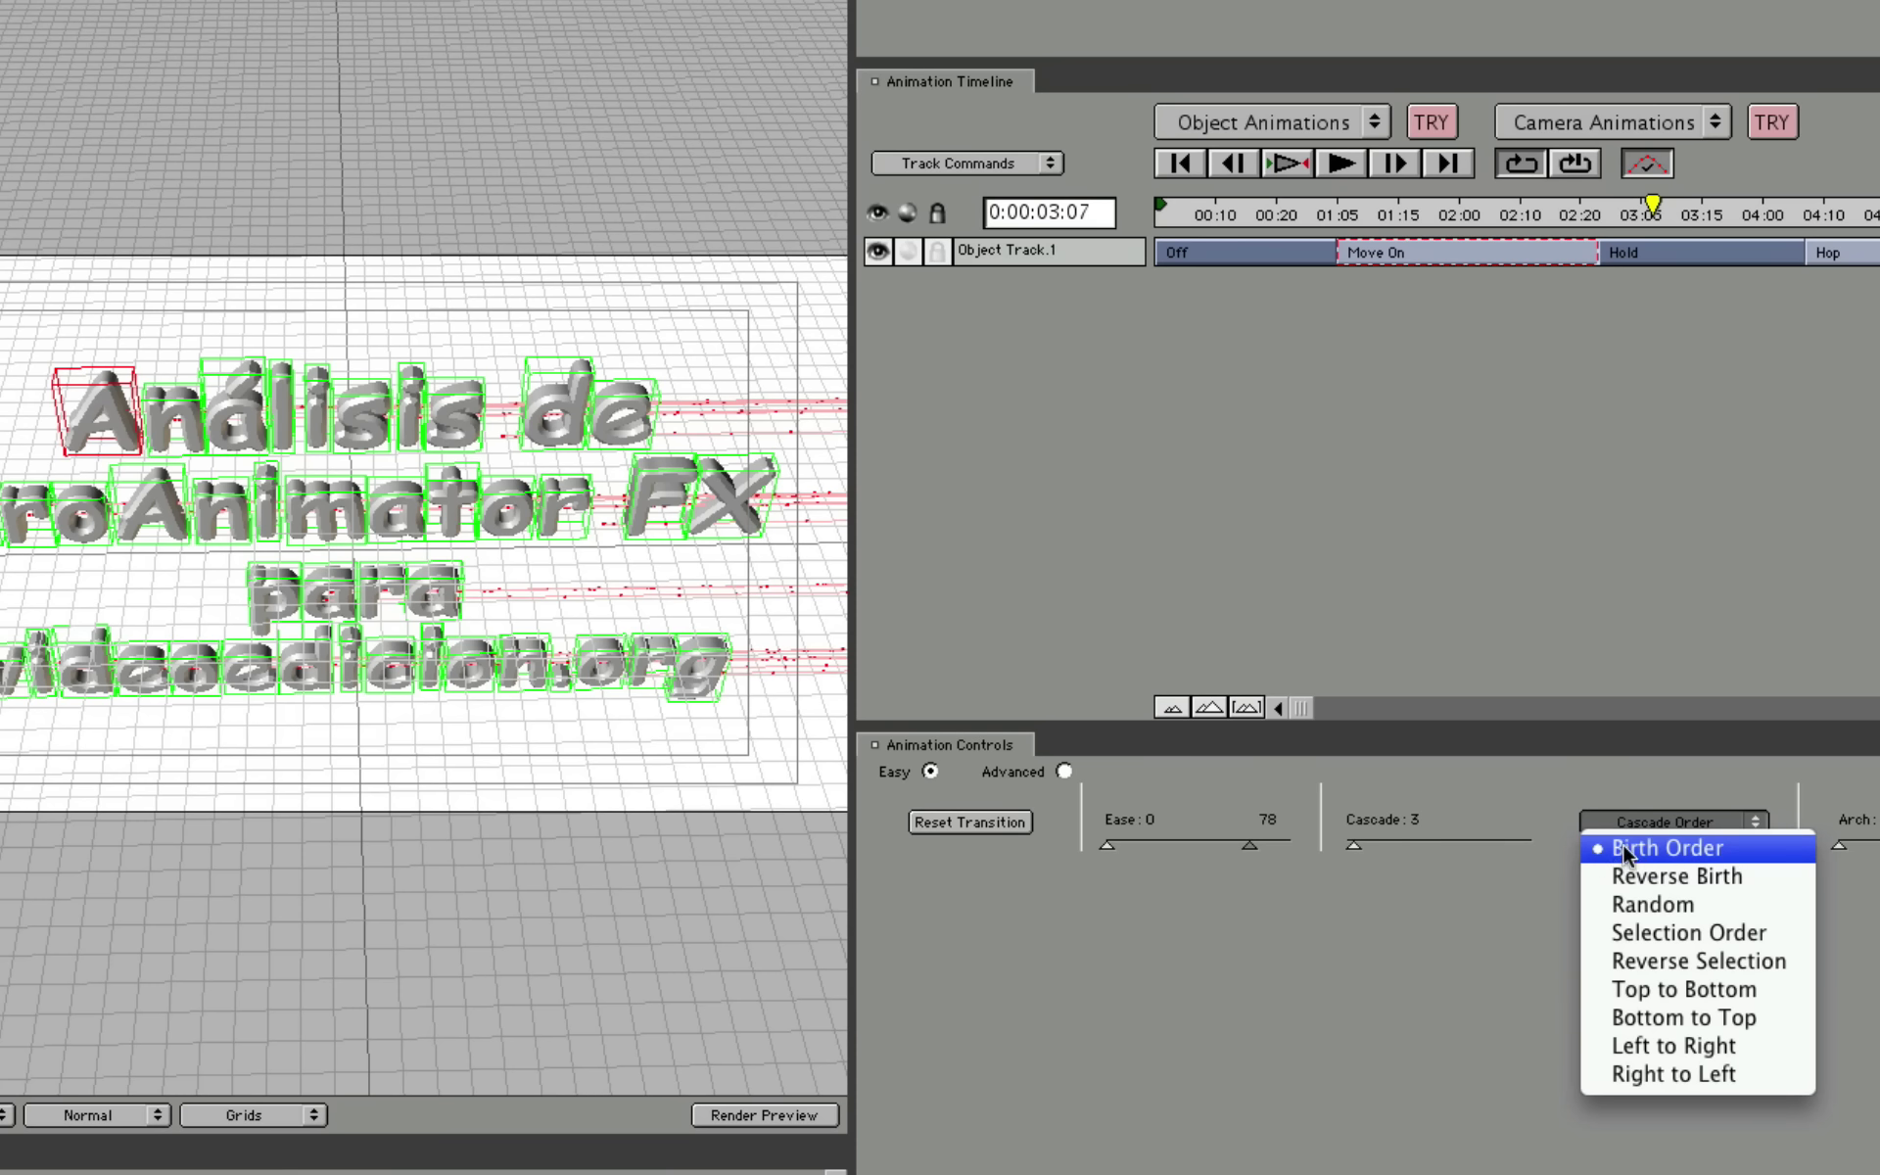
pyautogui.click(1659, 874)
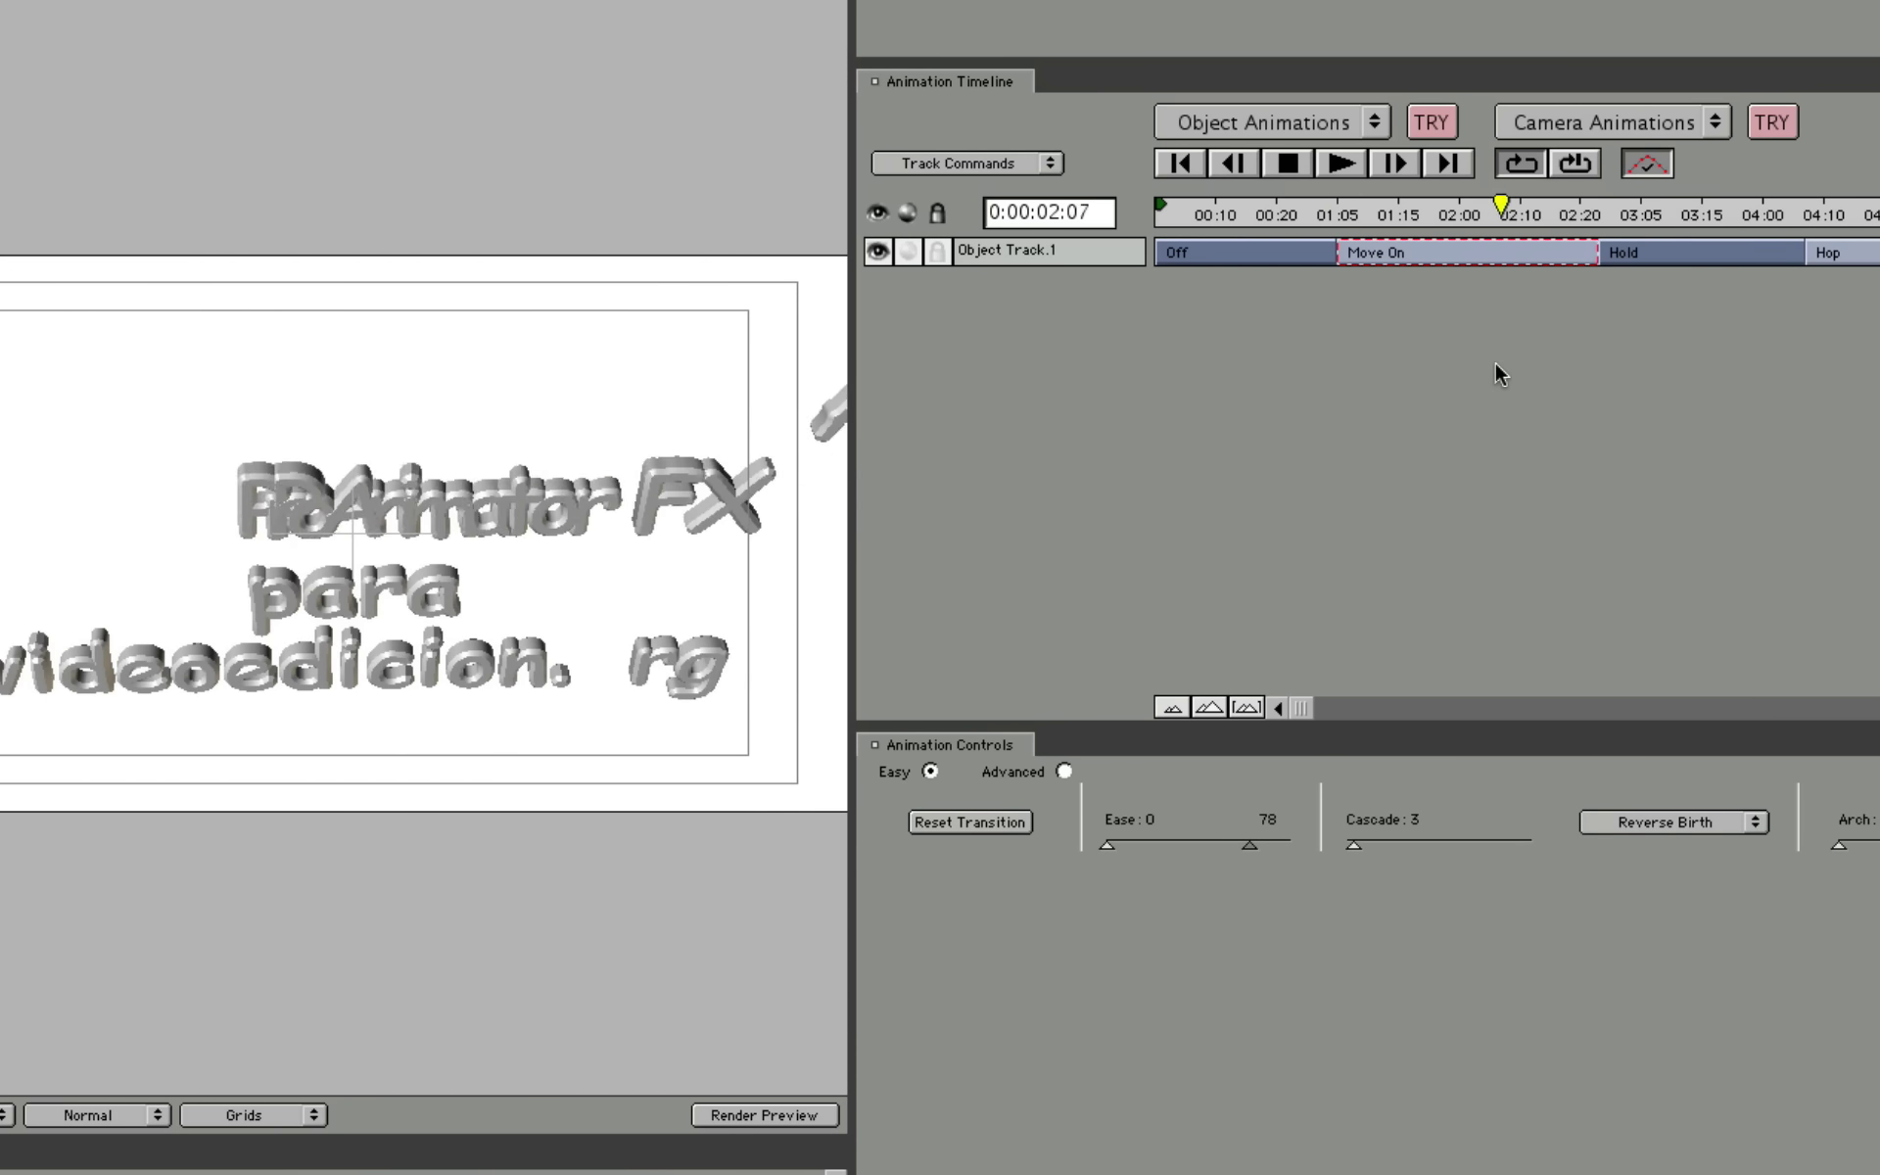
pyautogui.click(1684, 823)
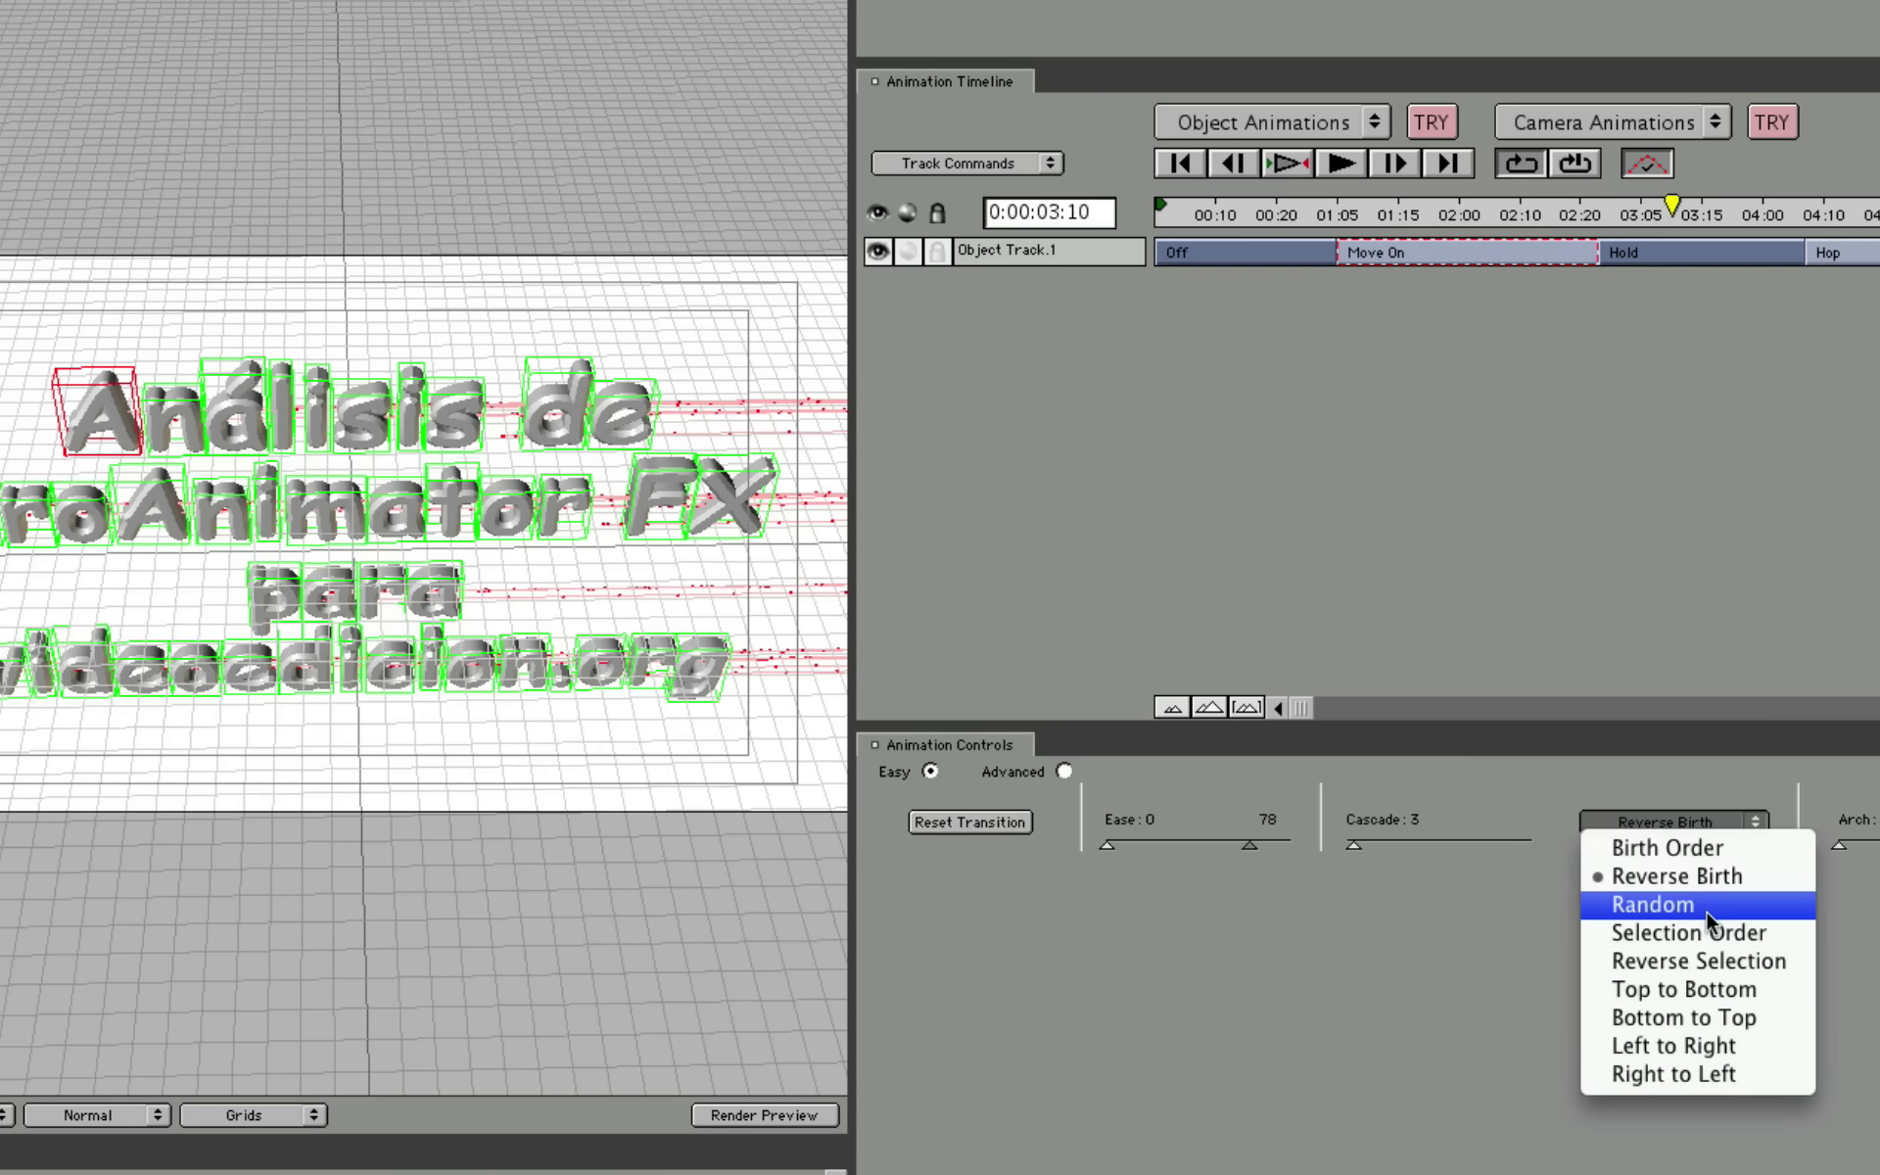
pyautogui.click(1706, 906)
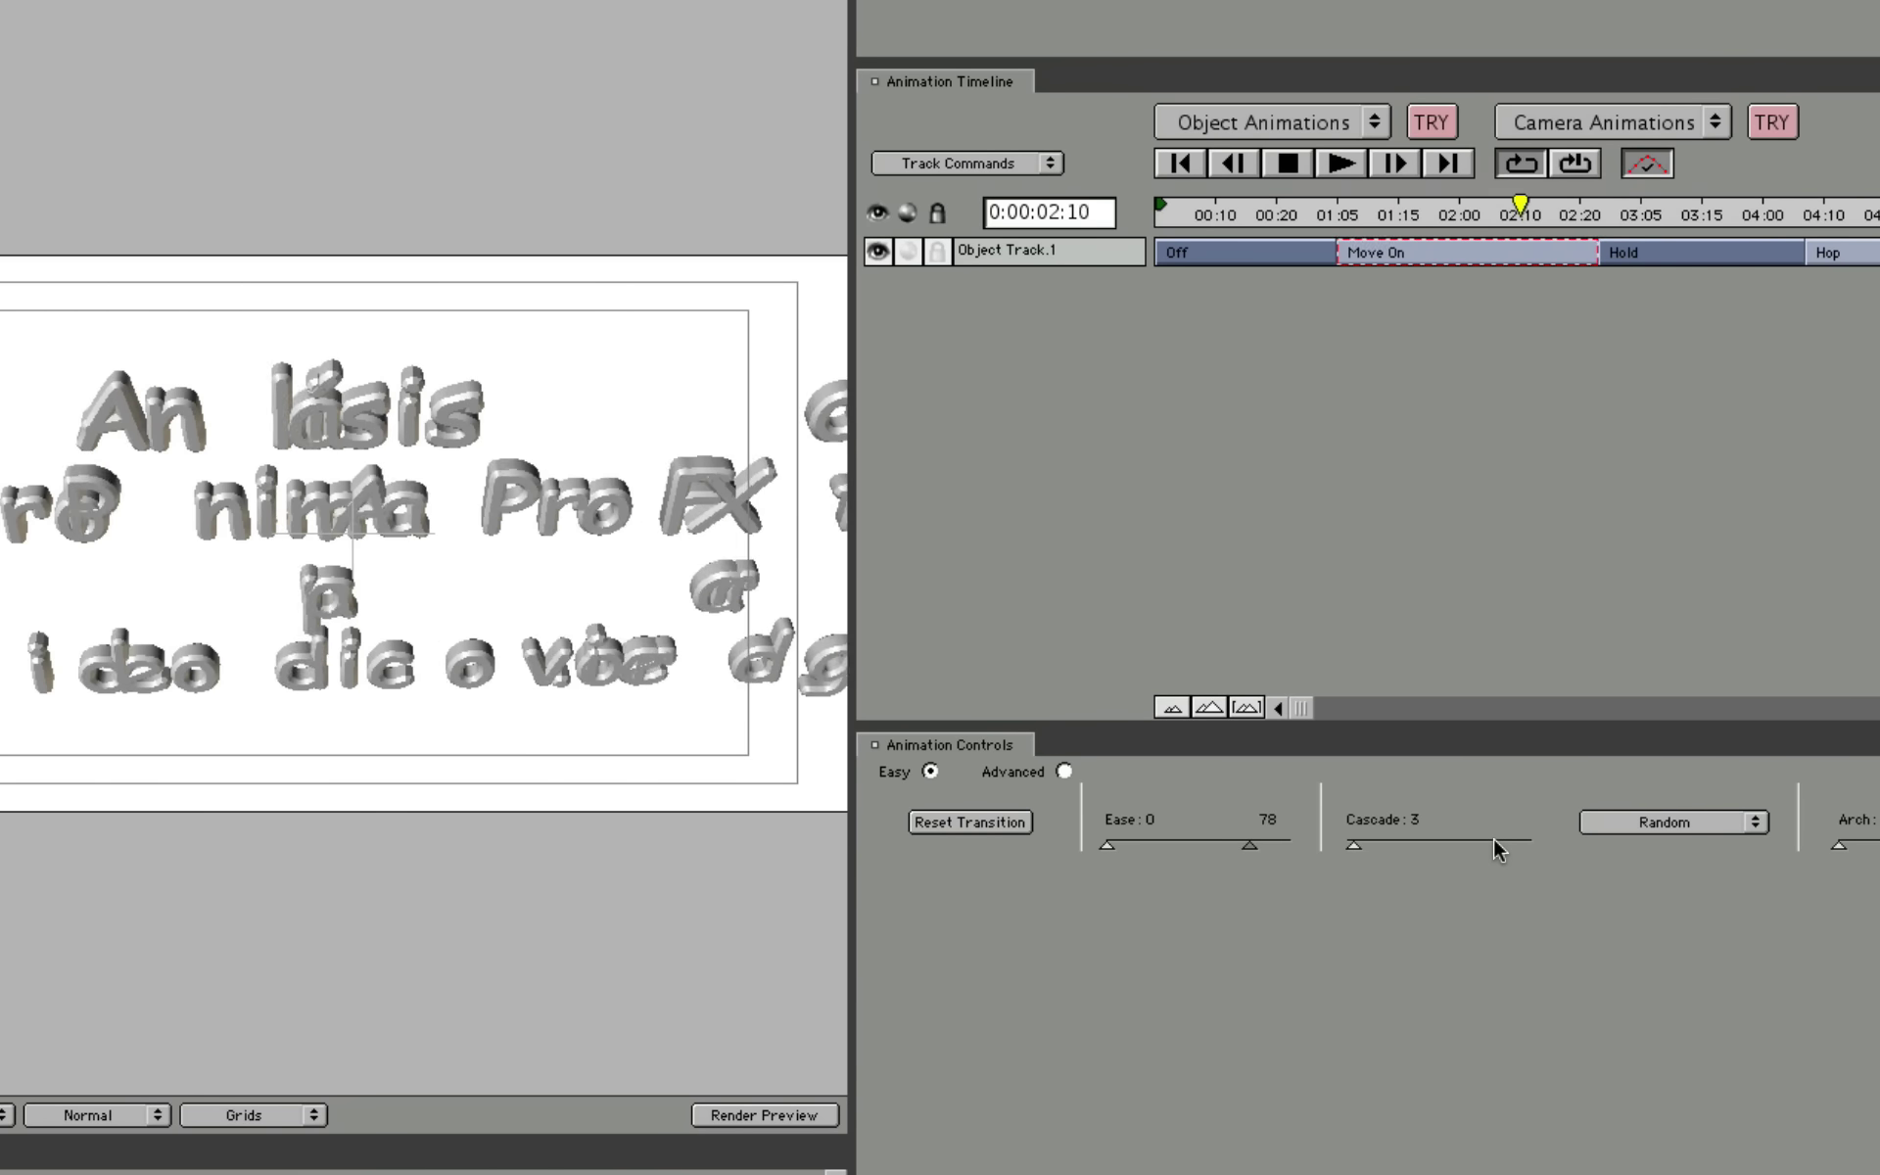
pyautogui.click(1760, 809)
pyautogui.click(1723, 932)
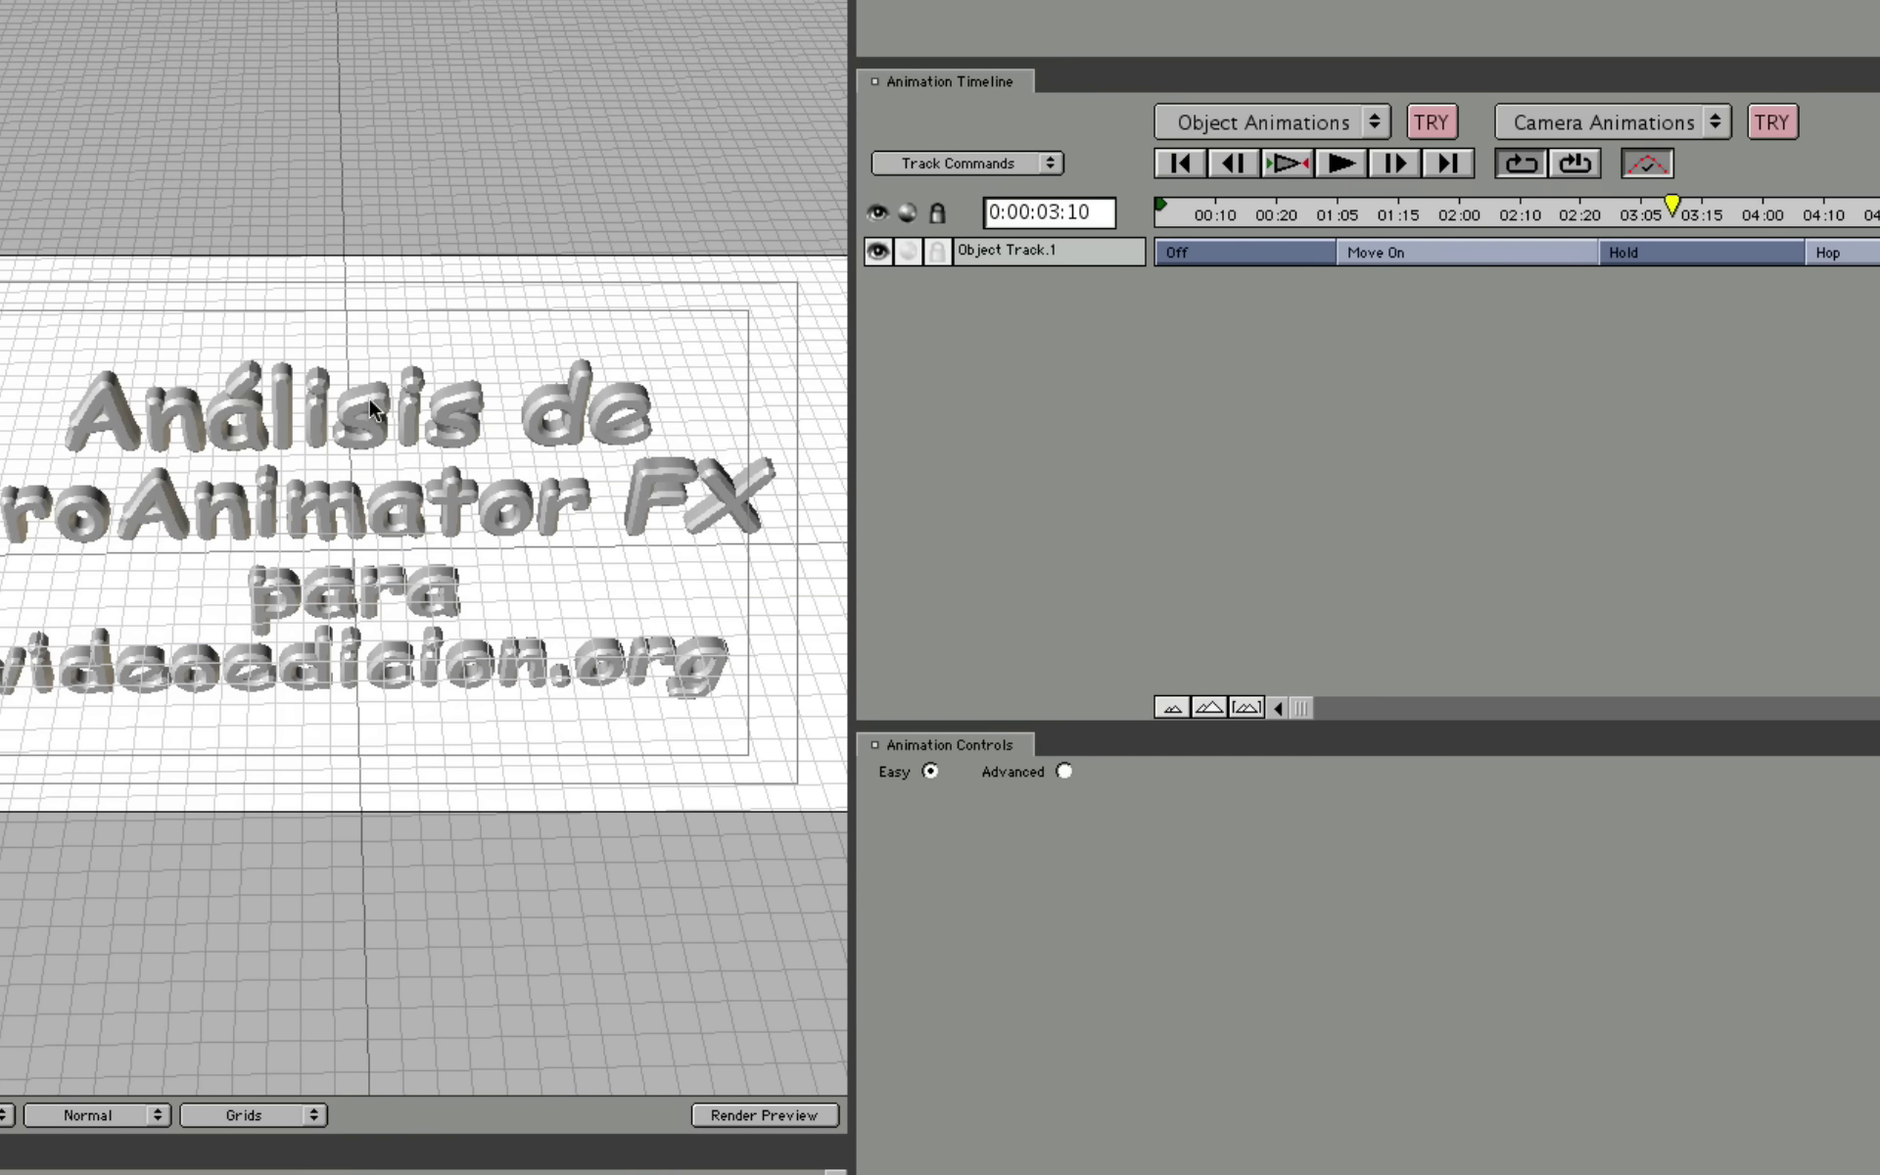
# Select scattered letters one by one, starting with the s of Análisis and the p of para.
pyautogui.click(457, 511)
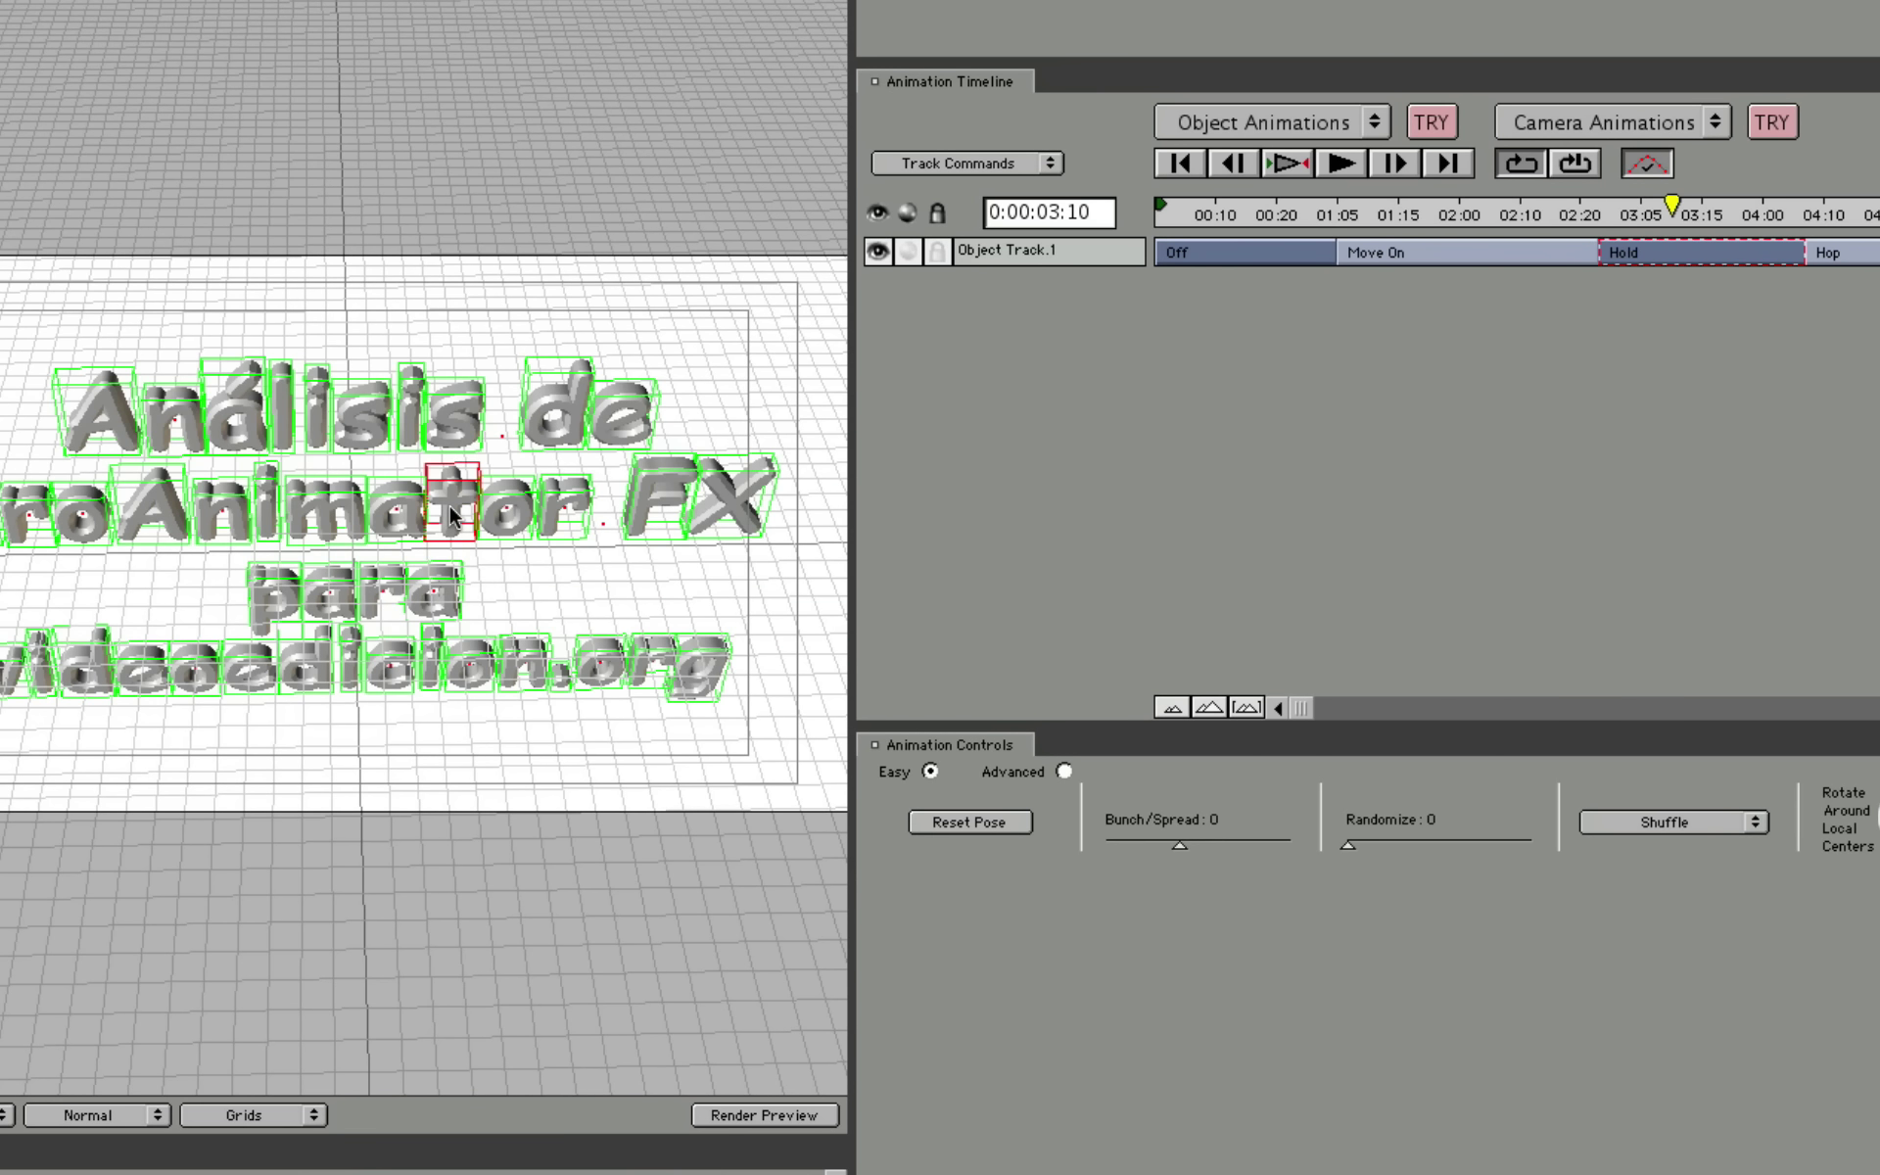
pyautogui.click(358, 420)
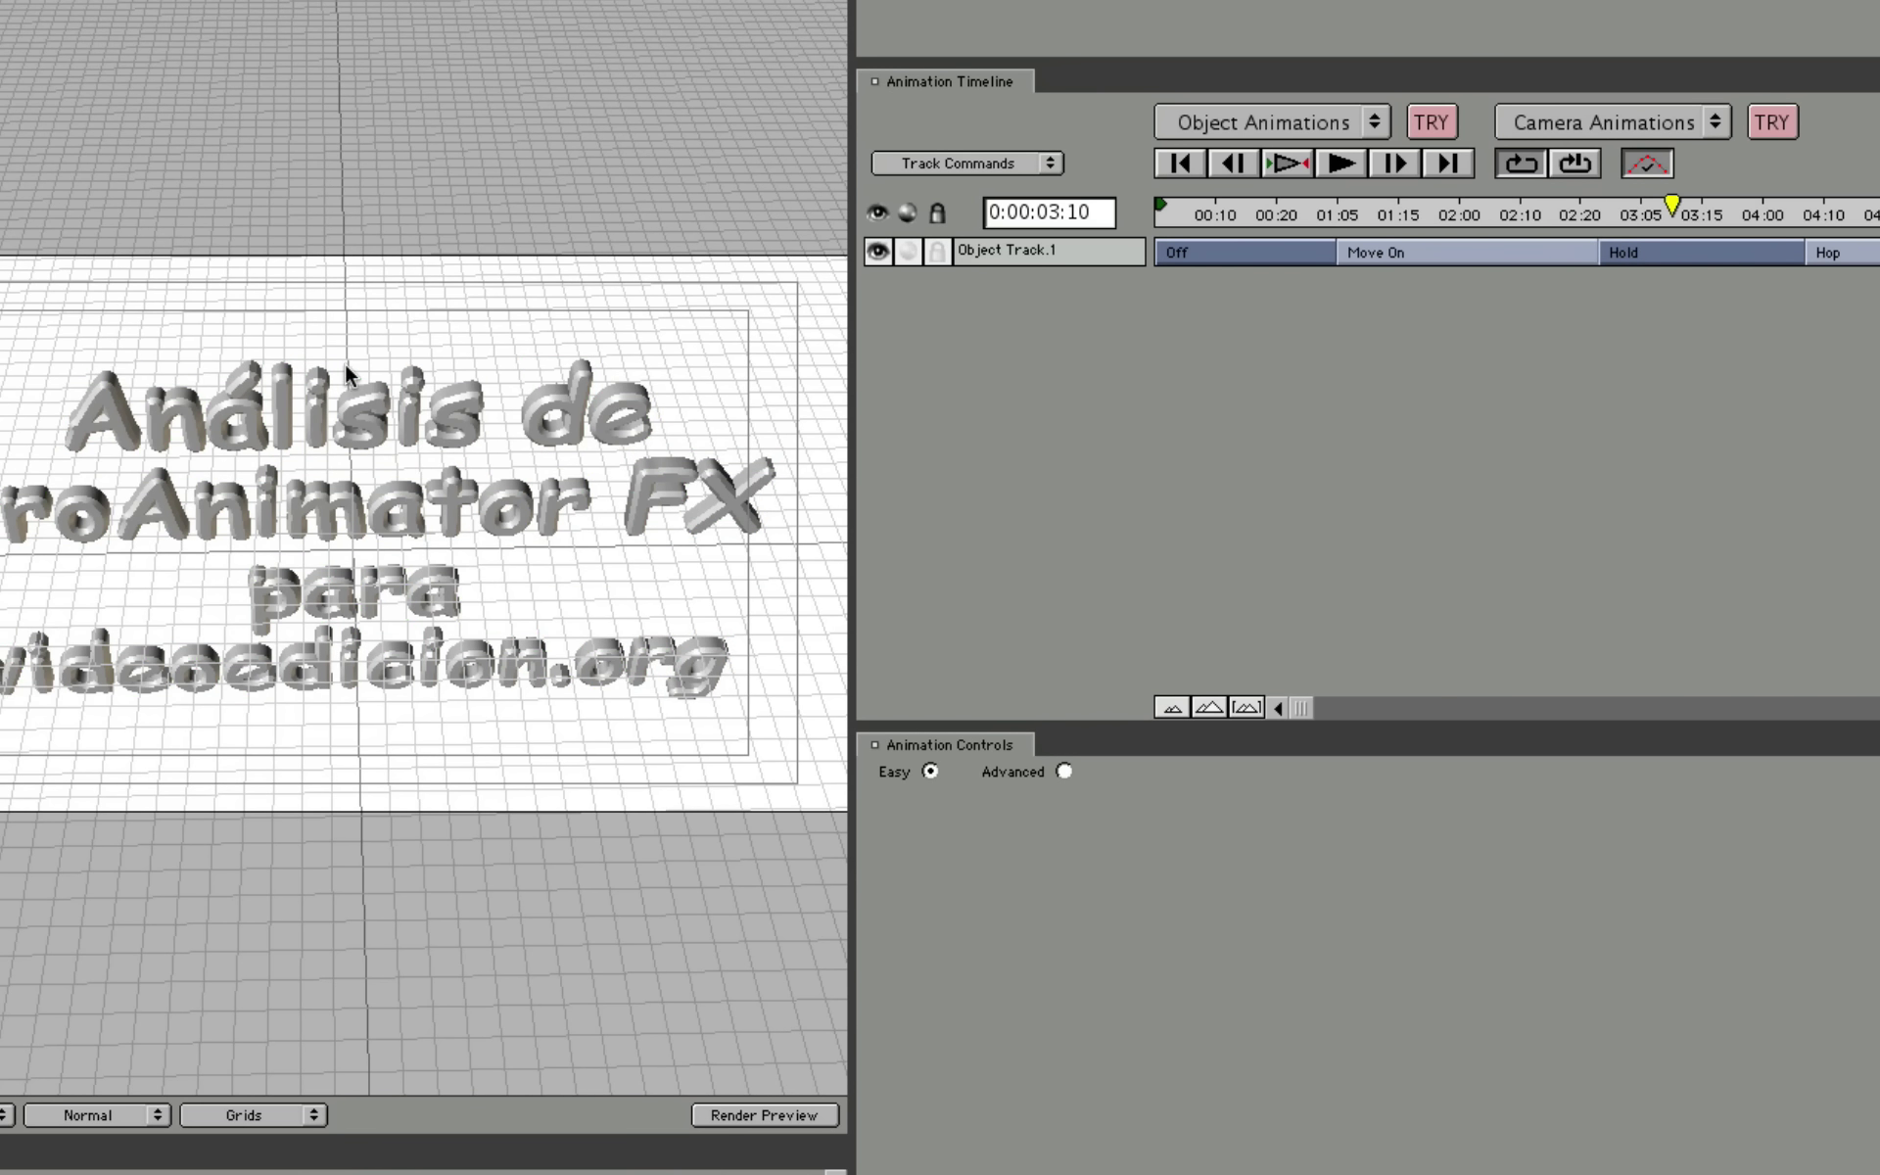
pyautogui.click(358, 419)
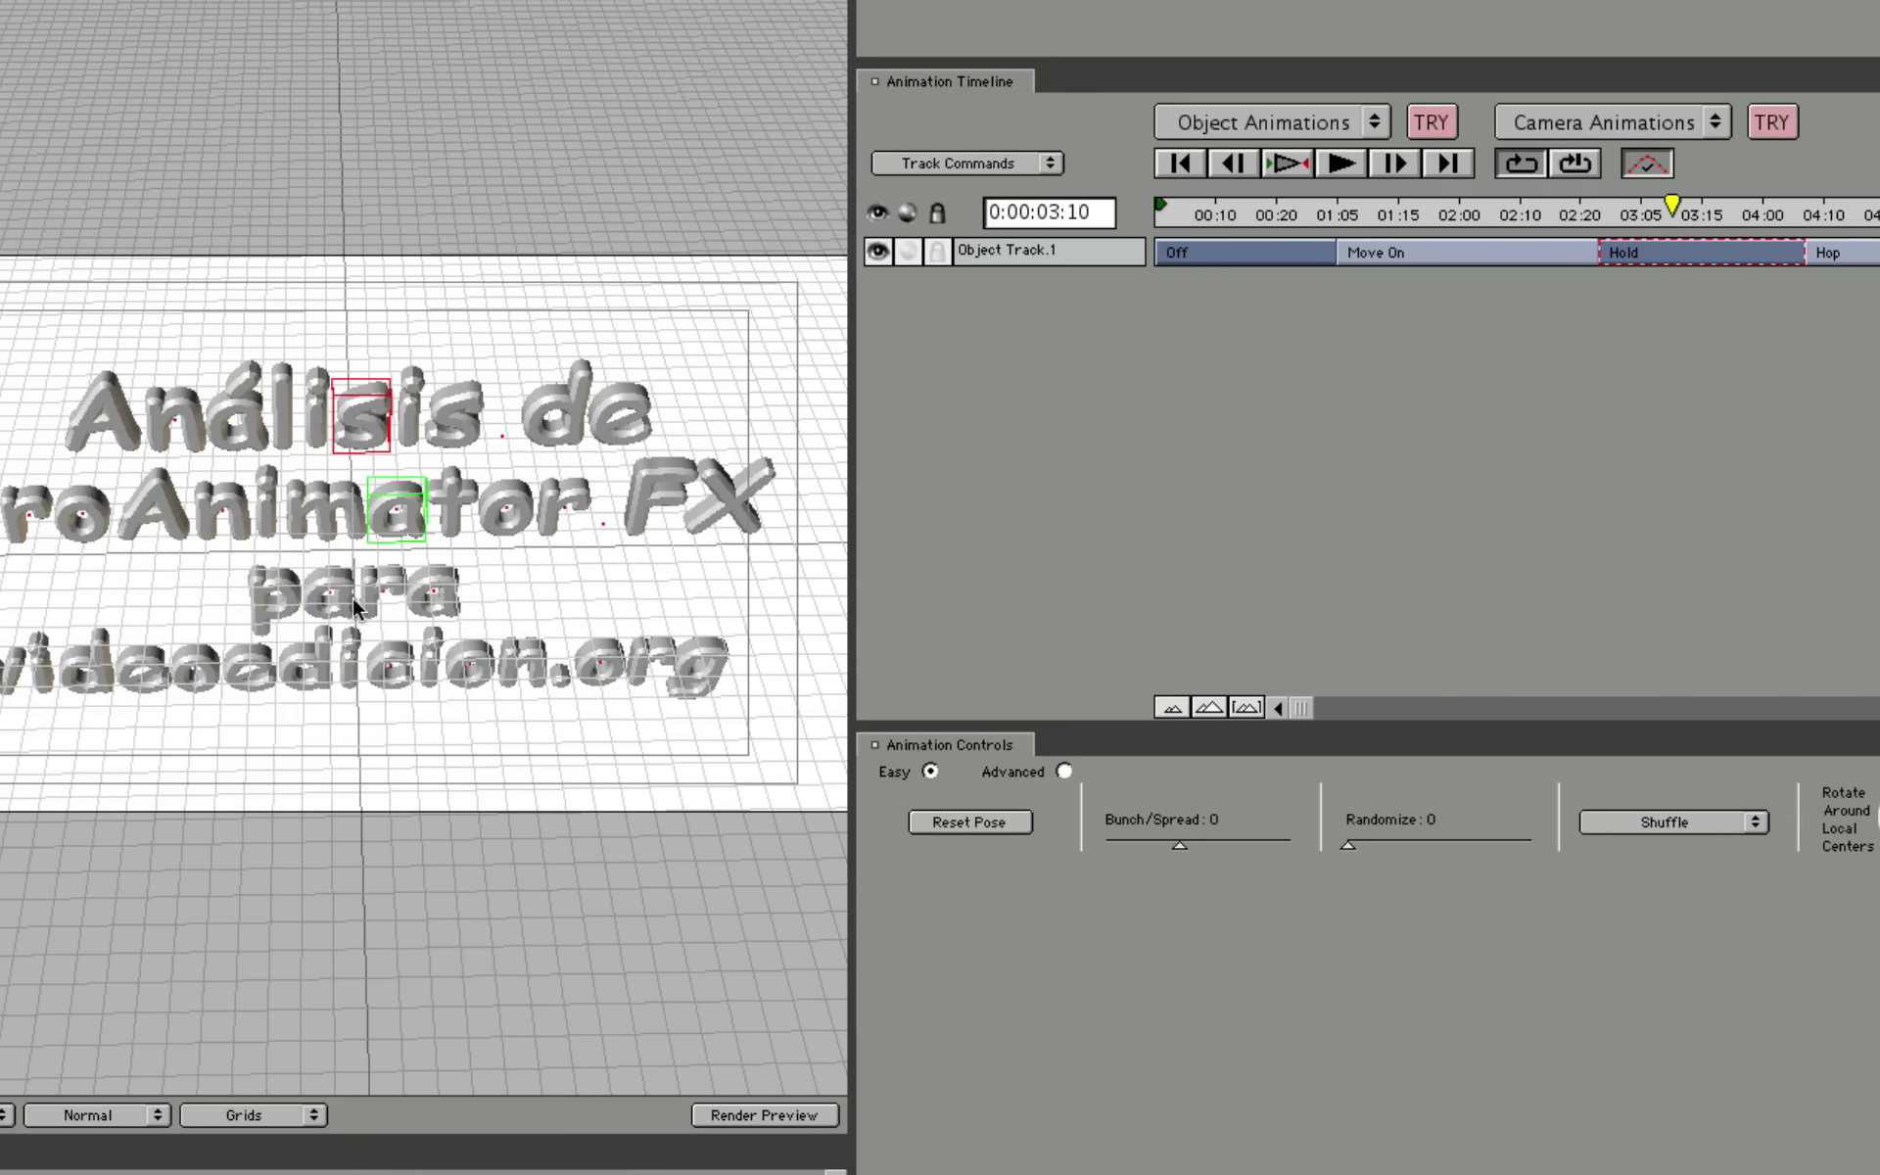
pyautogui.keyDown('shift'); pyautogui.click(278, 607); pyautogui.keyUp('shift')
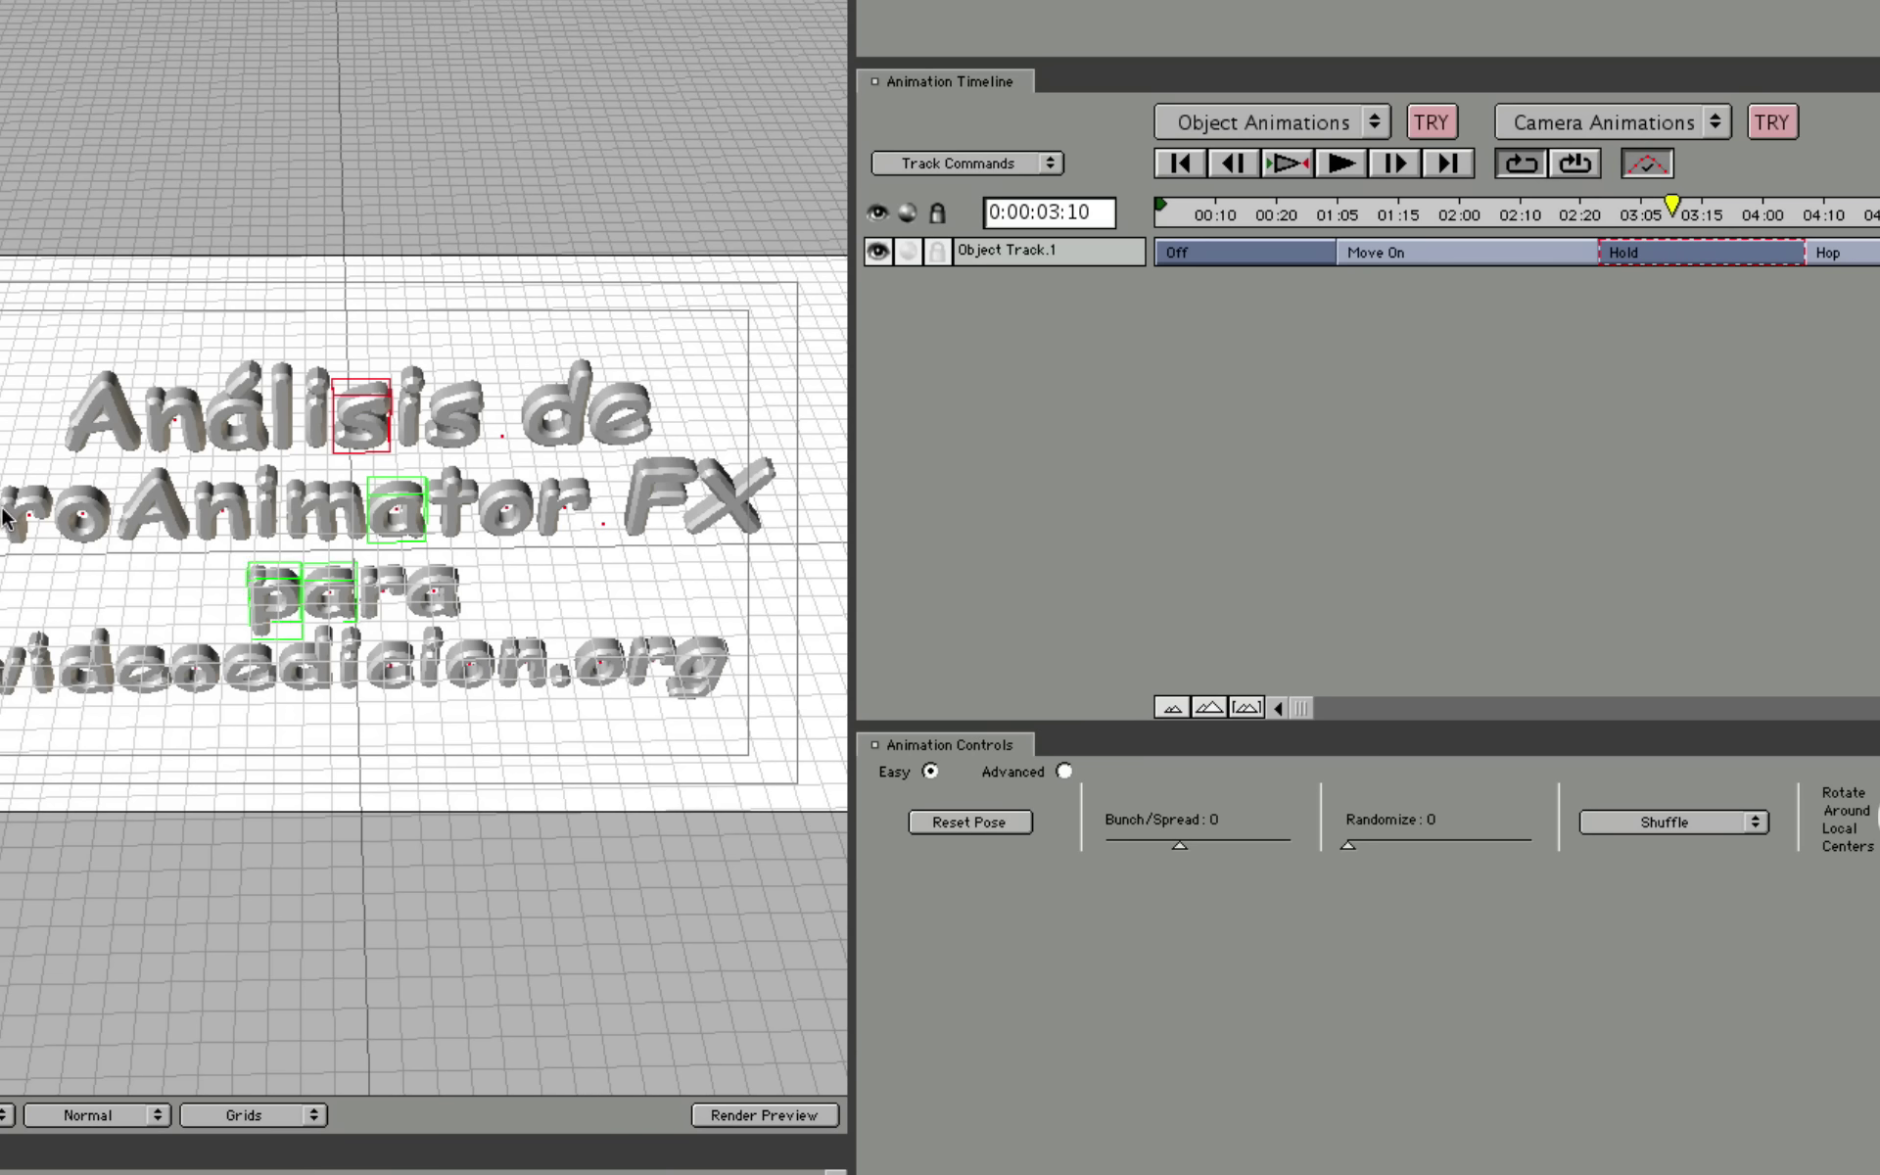
pyautogui.keyDown('shift'); pyautogui.click(105, 639); pyautogui.keyUp('shift')
pyautogui.keyDown('shift'); pyautogui.click(96, 520); pyautogui.keyUp('shift')
# Check the Hold's Shuffle options, then return to the Move On transition settings.
pyautogui.click(1645, 821)
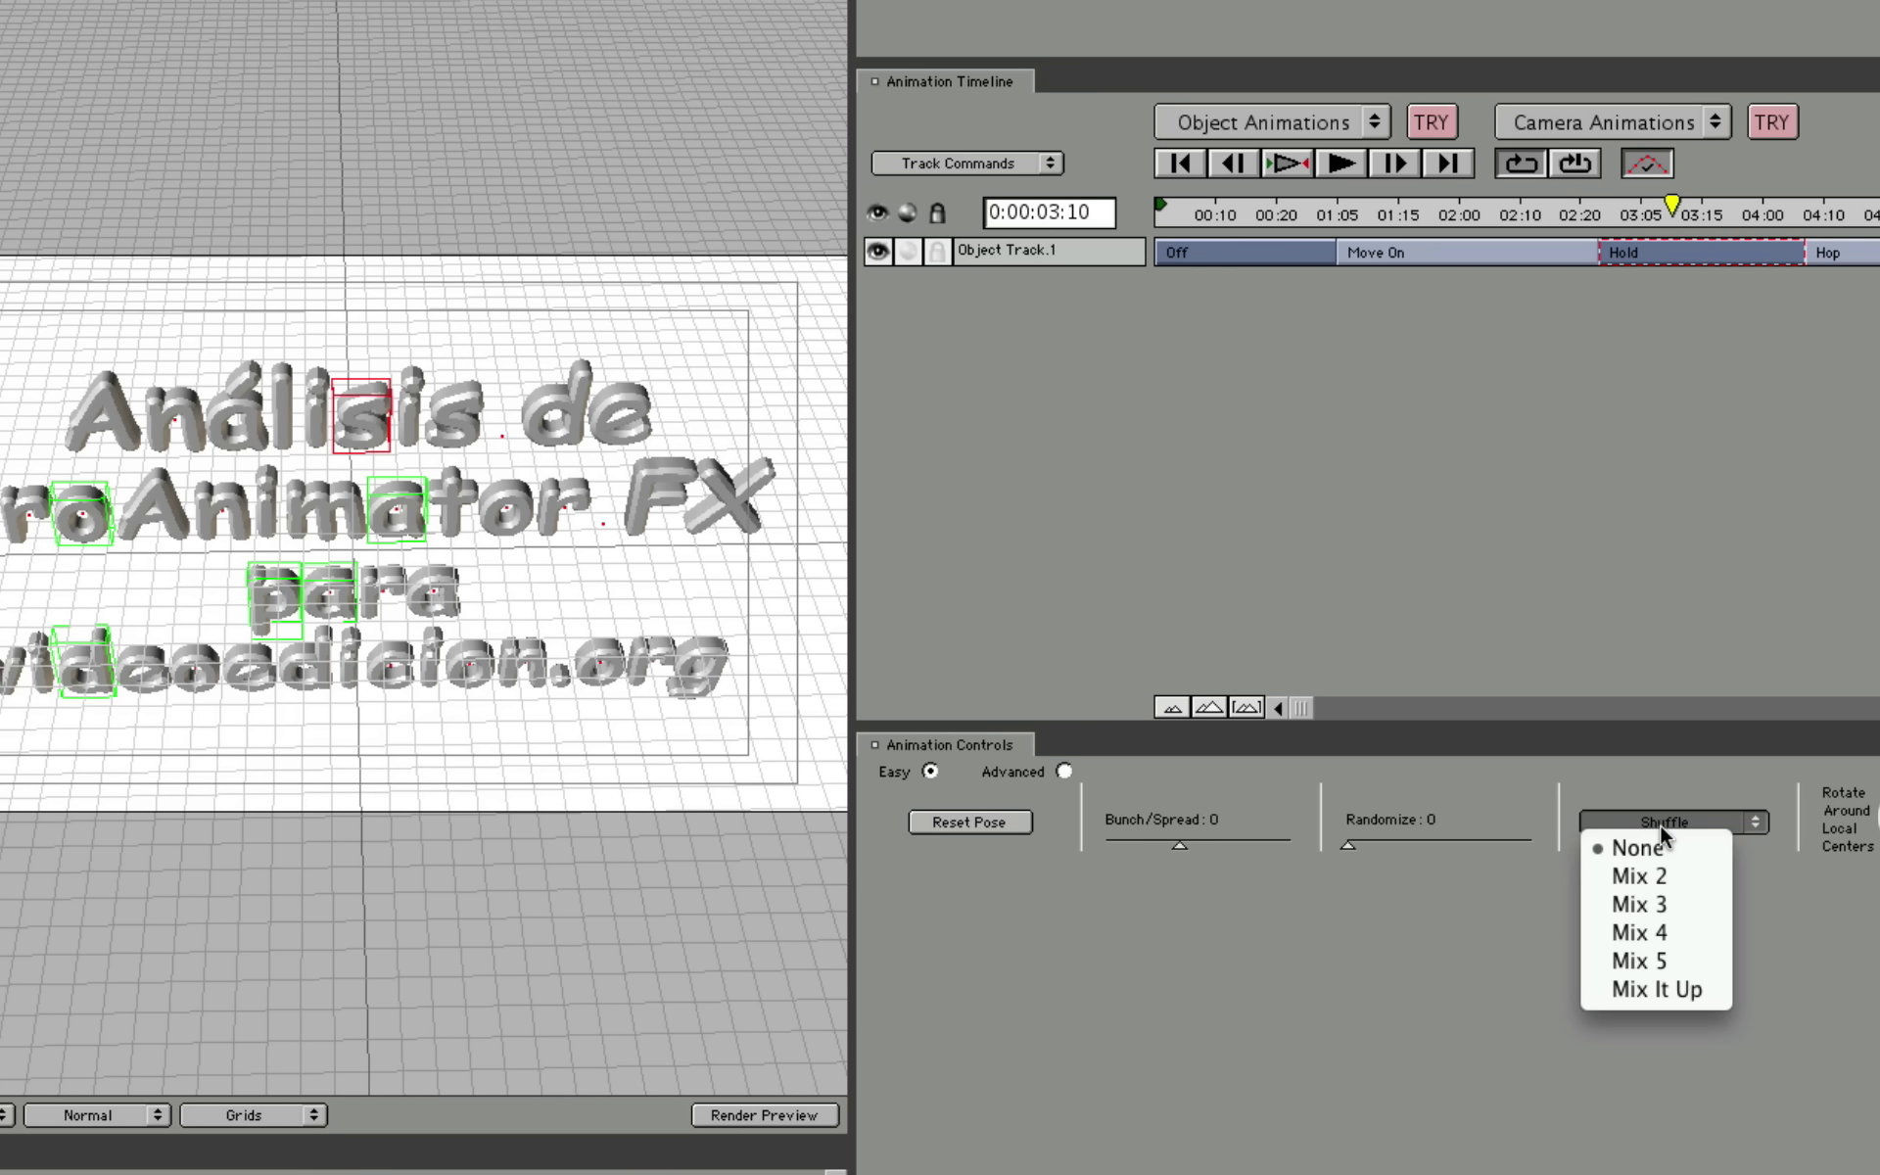
pyautogui.click(1715, 935)
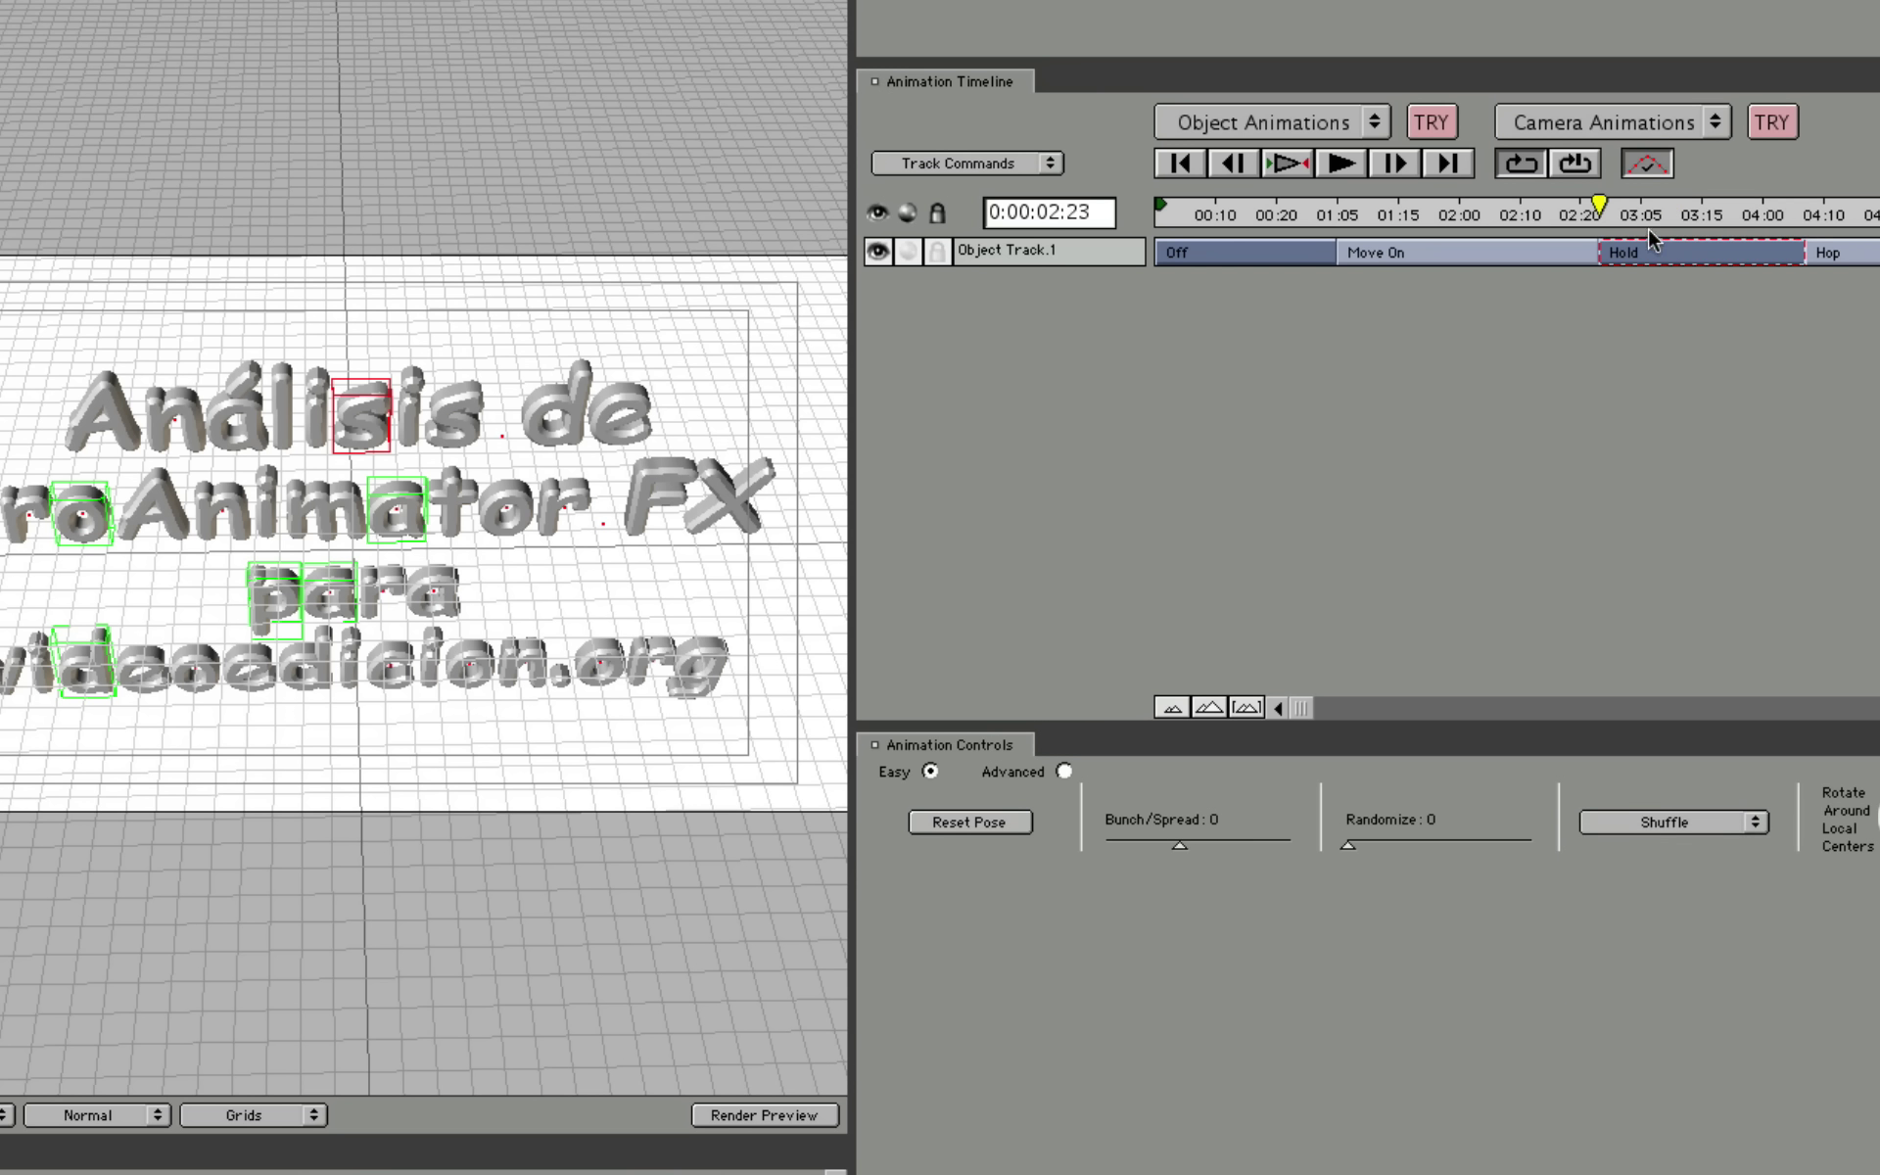
pyautogui.click(1495, 213)
pyautogui.click(1464, 249)
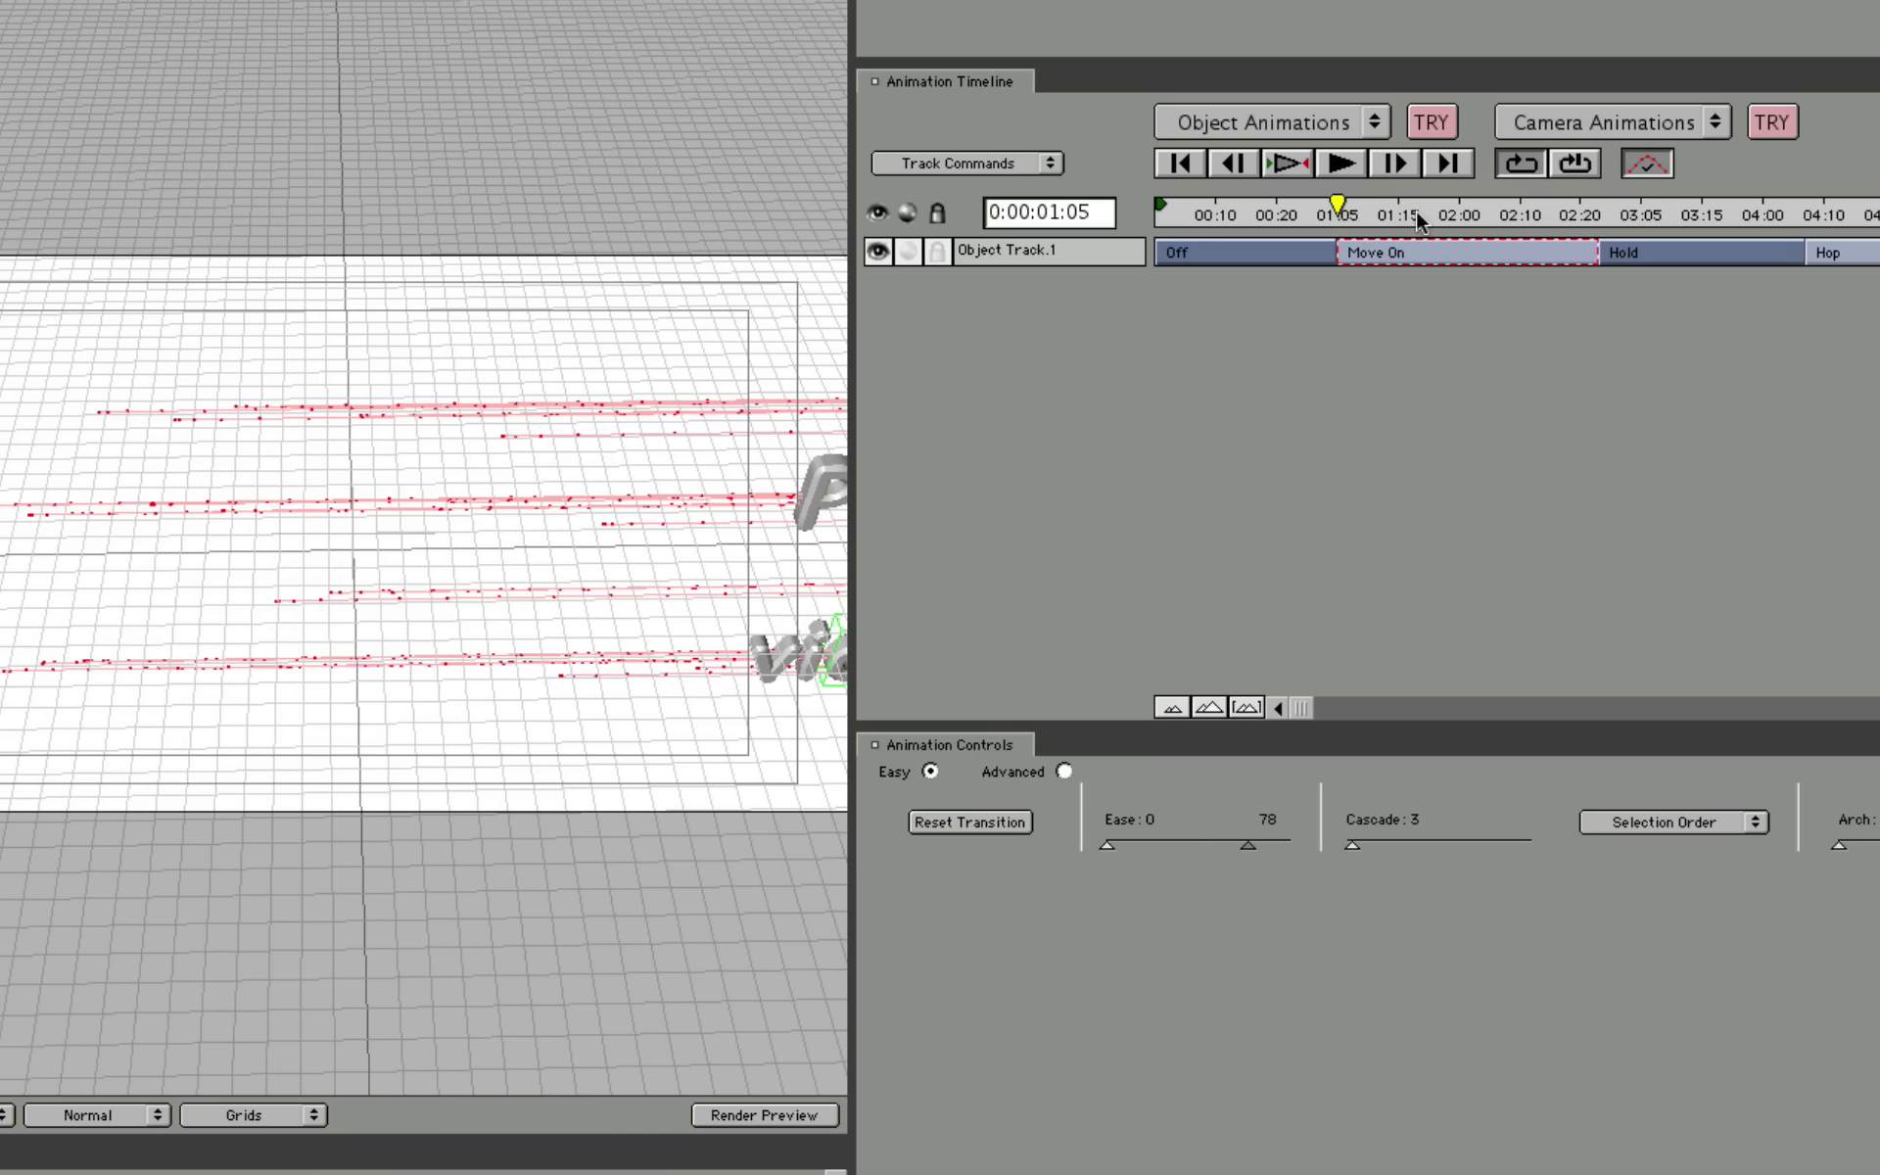
# Try Reverse Selection and Top to Bottom cascade orders, then settle on Left to Right.
pyautogui.click(1668, 831)
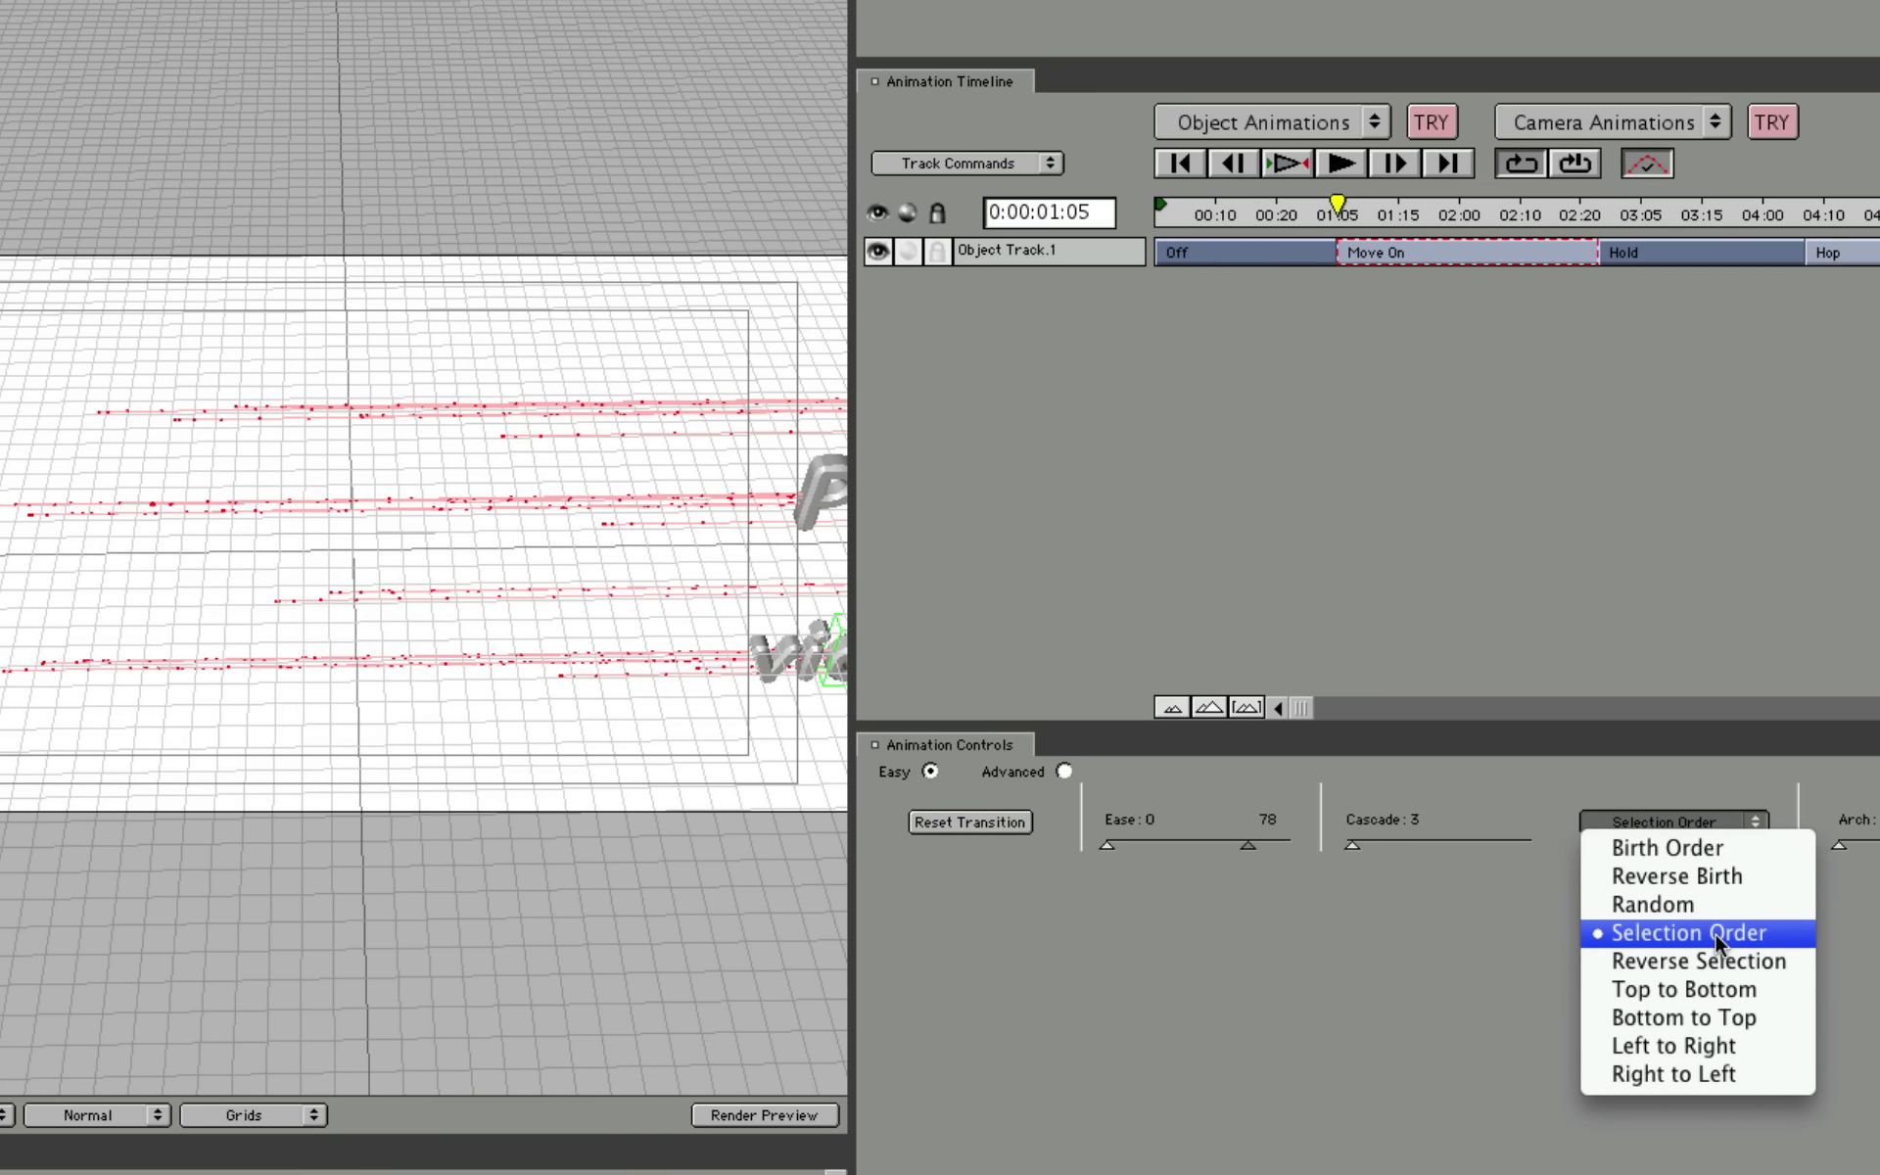
pyautogui.click(1713, 932)
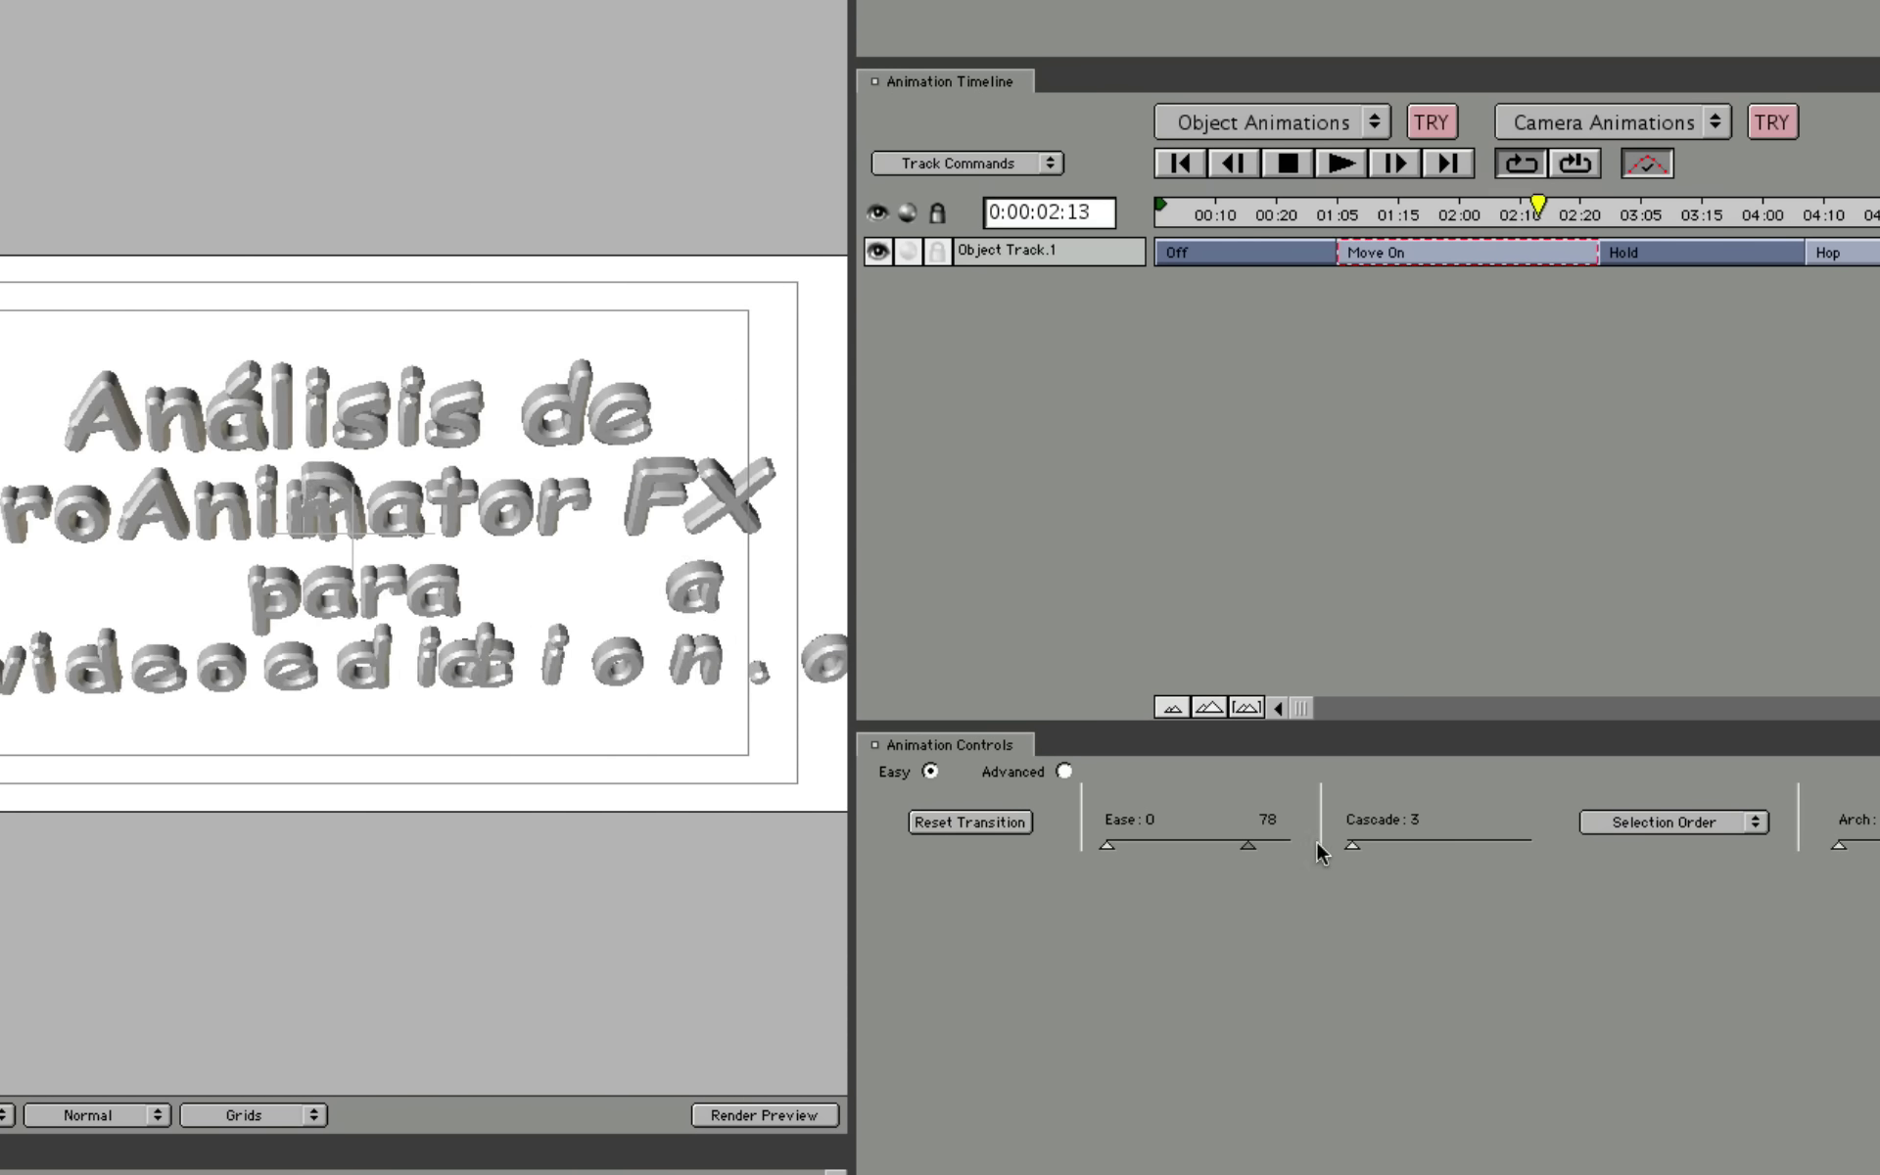
pyautogui.click(1713, 820)
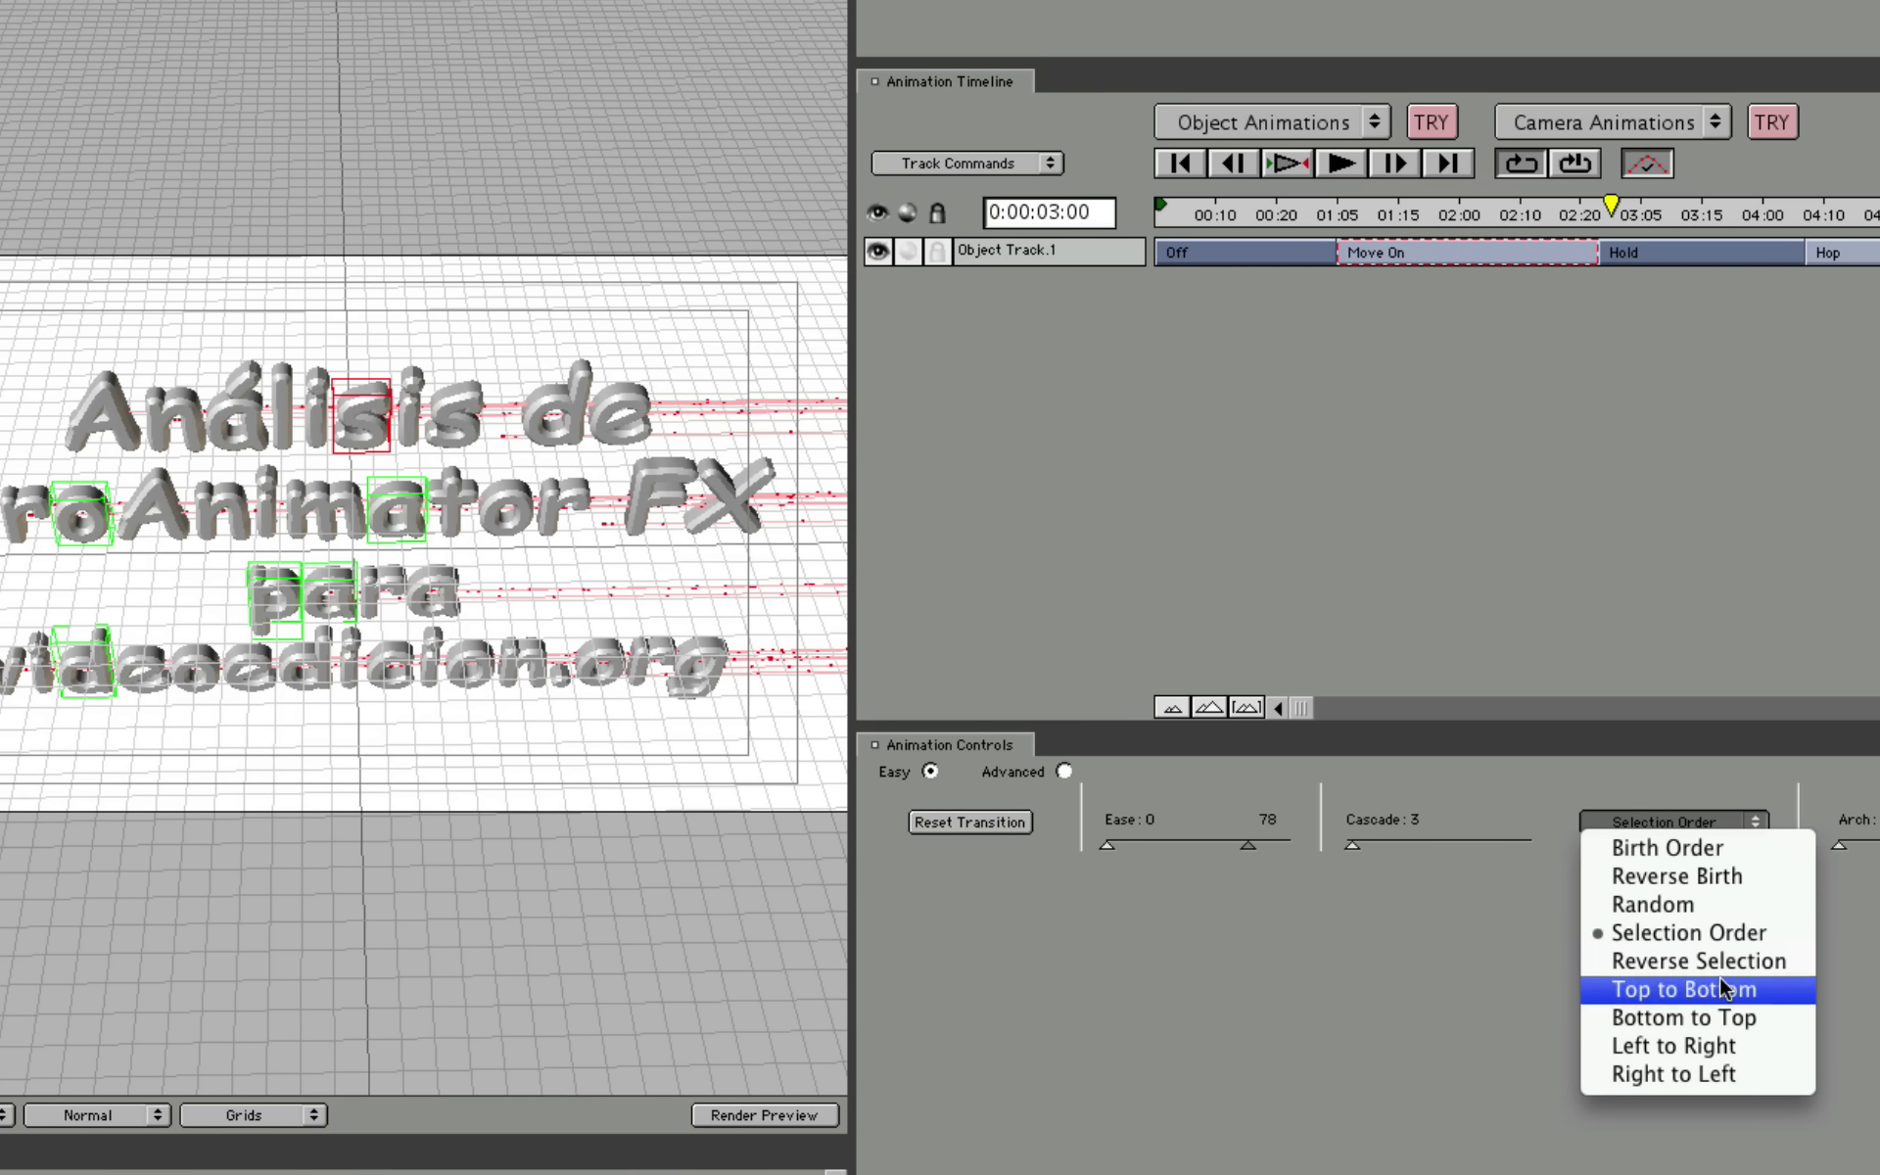
pyautogui.click(1719, 960)
pyautogui.click(1713, 823)
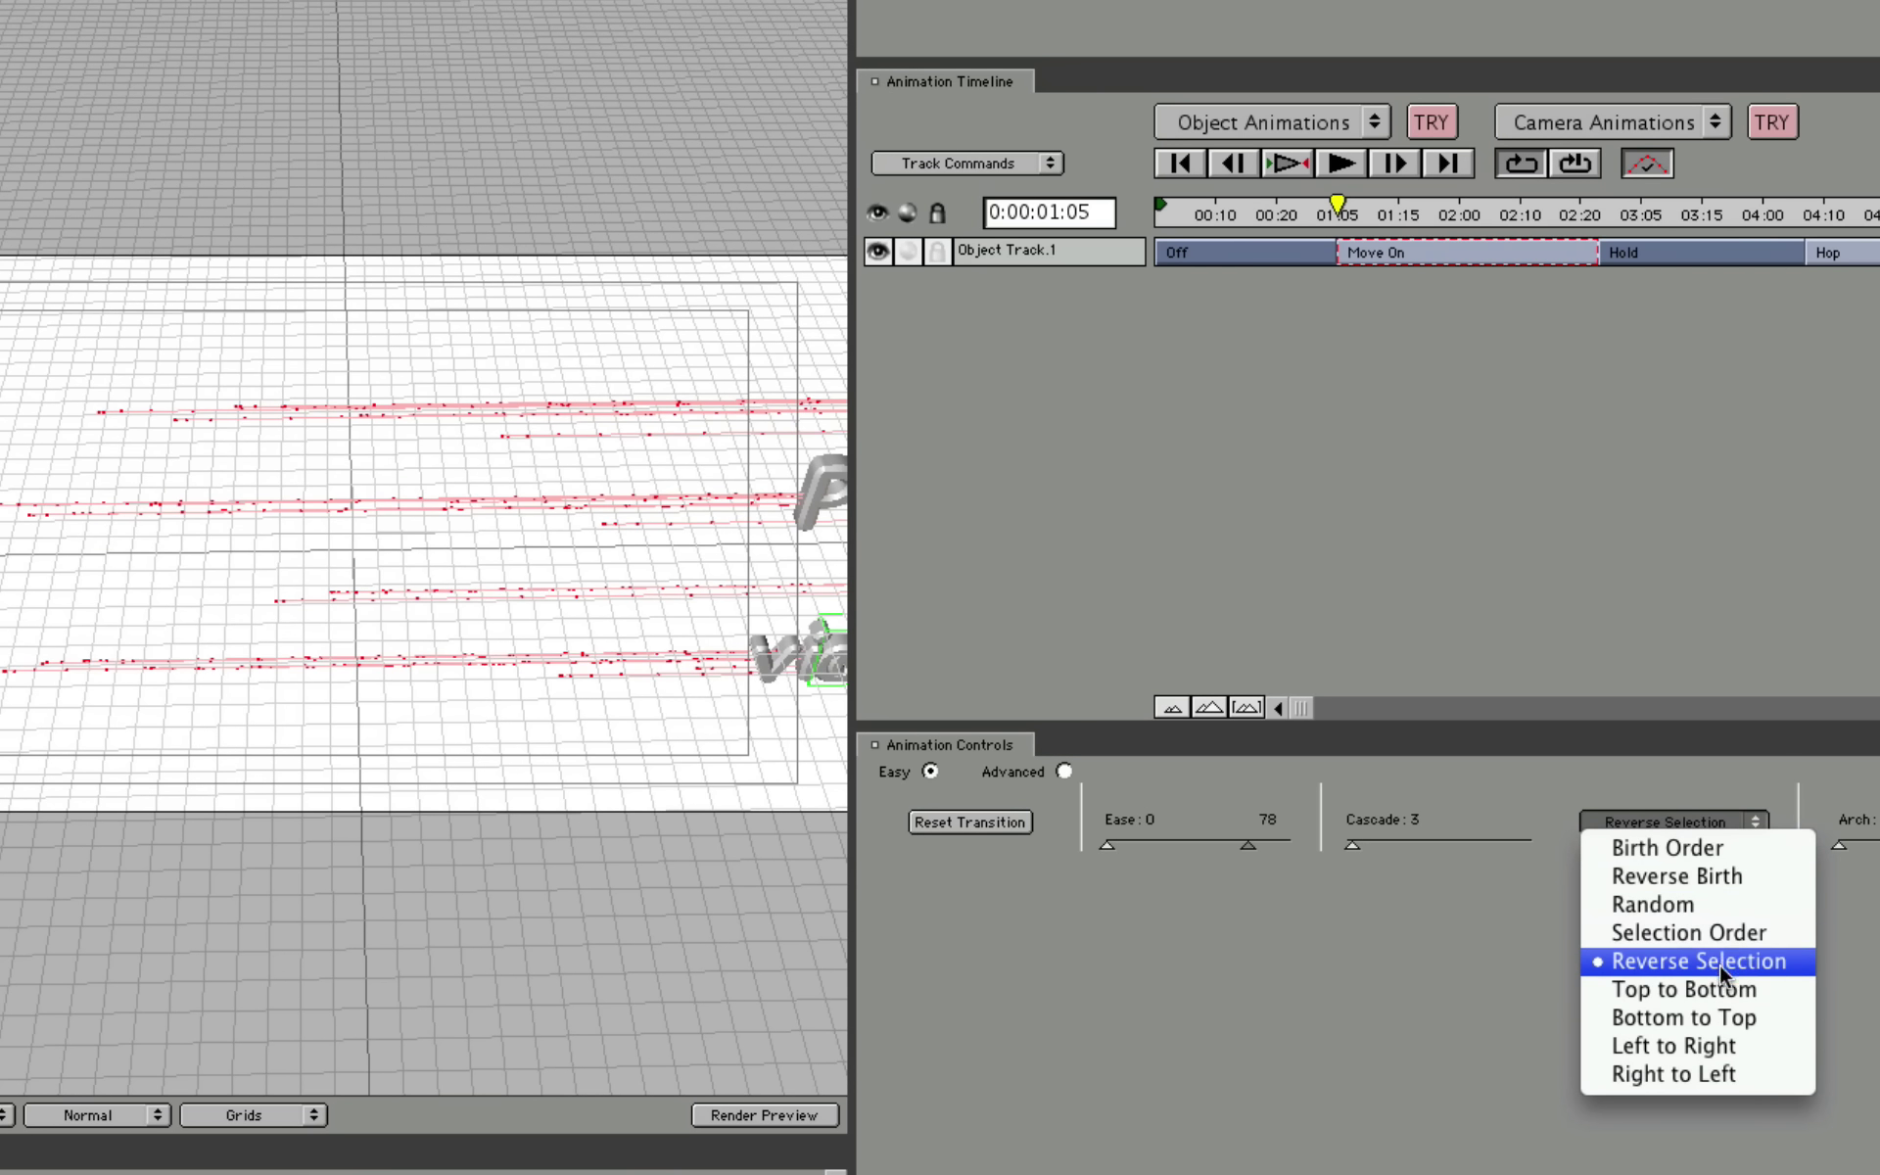
pyautogui.click(1686, 991)
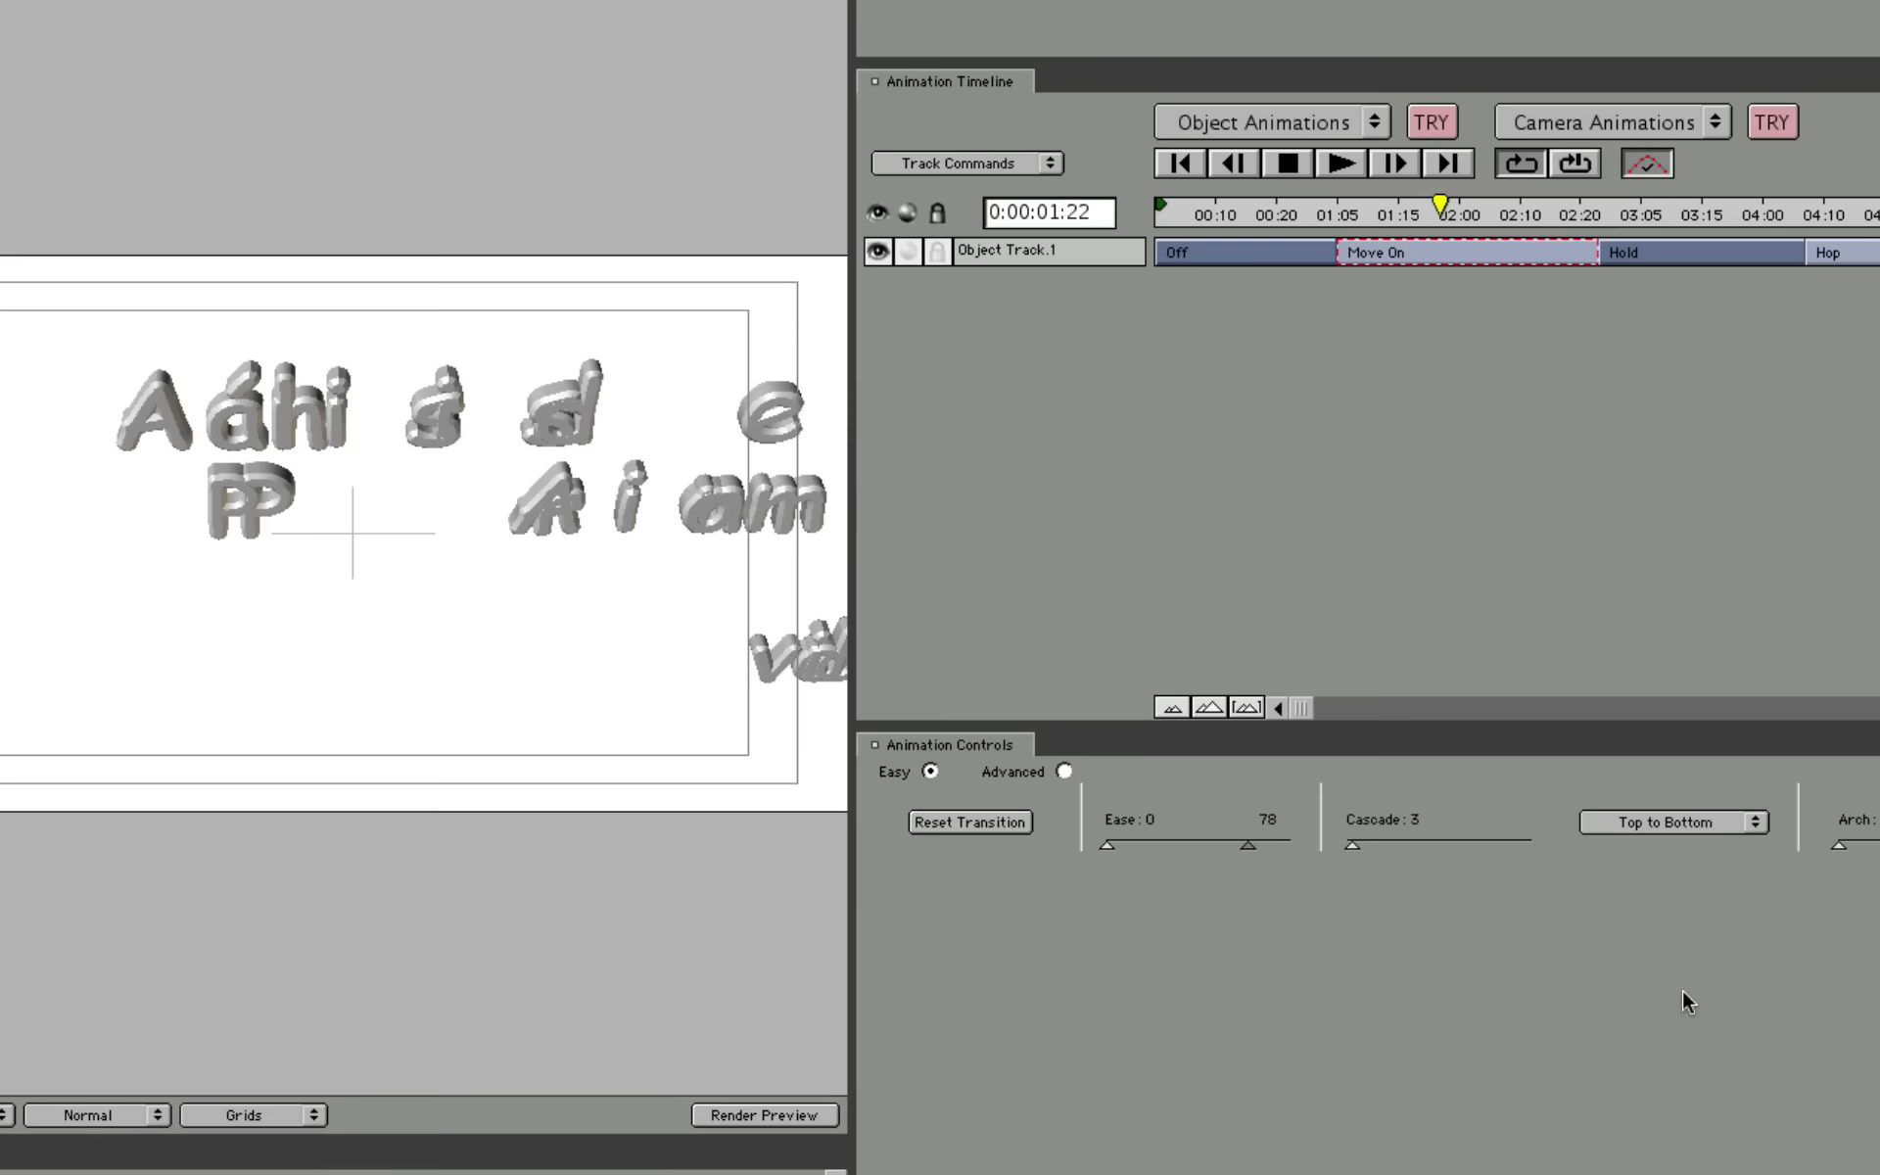
pyautogui.click(1713, 823)
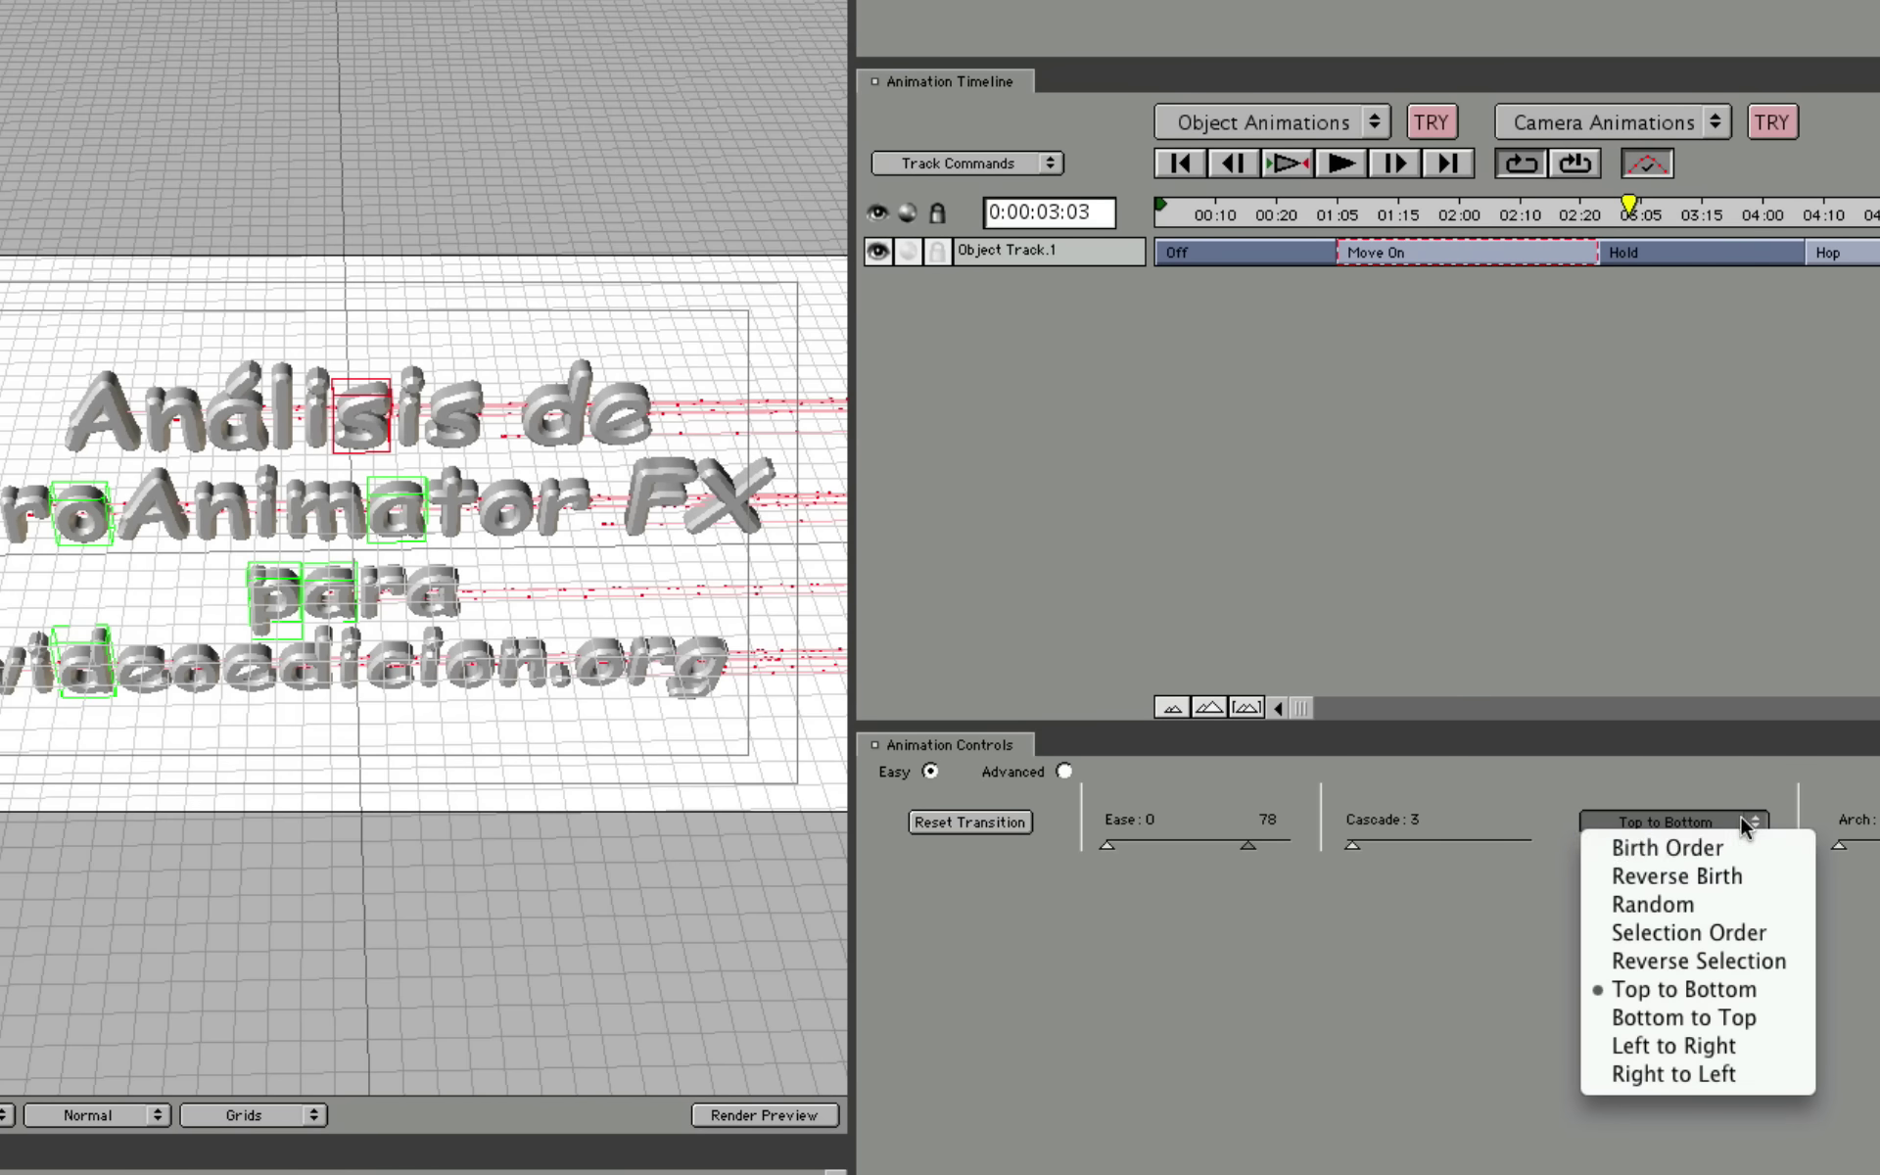
pyautogui.click(1720, 1050)
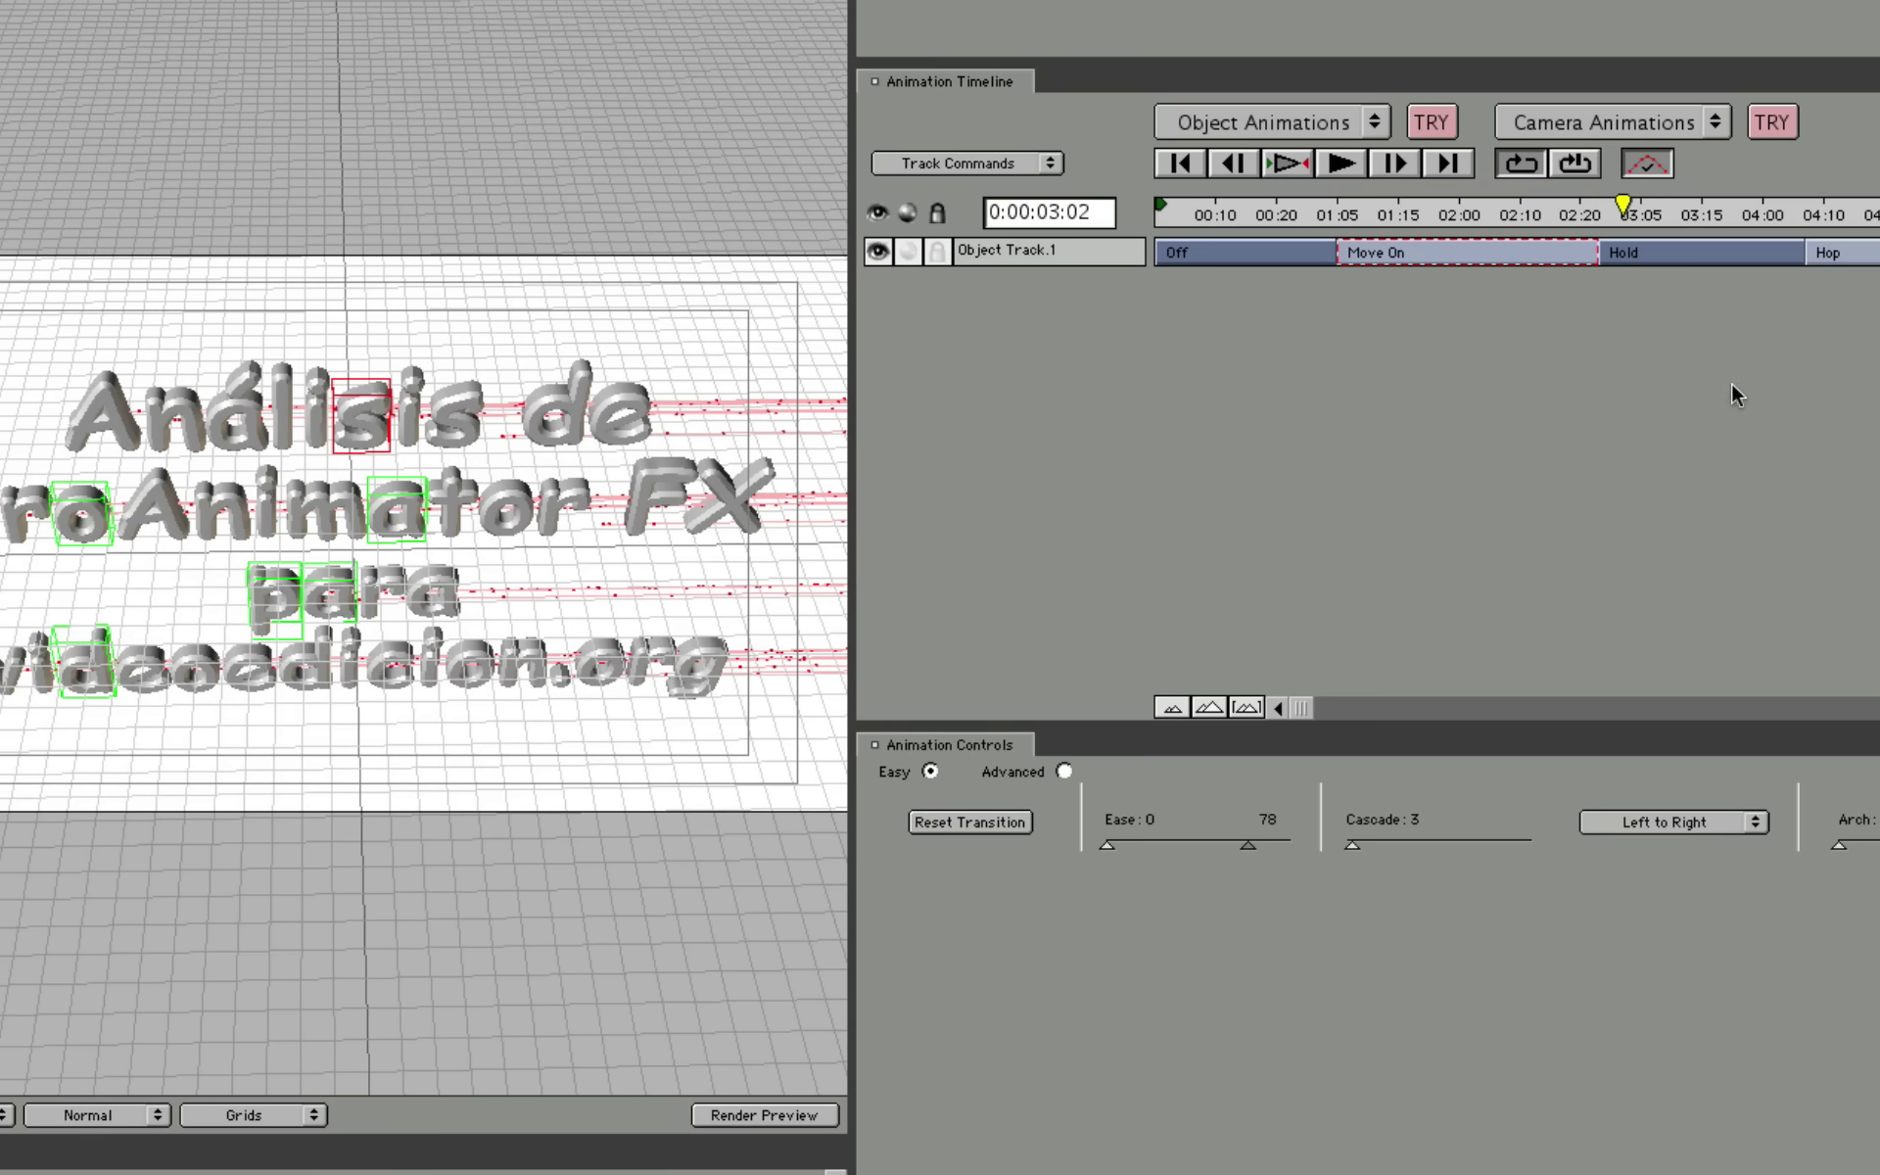
pyautogui.moveTo(1550, 215); pyautogui.dragTo(1496, 225)
pyautogui.click(1625, 821)
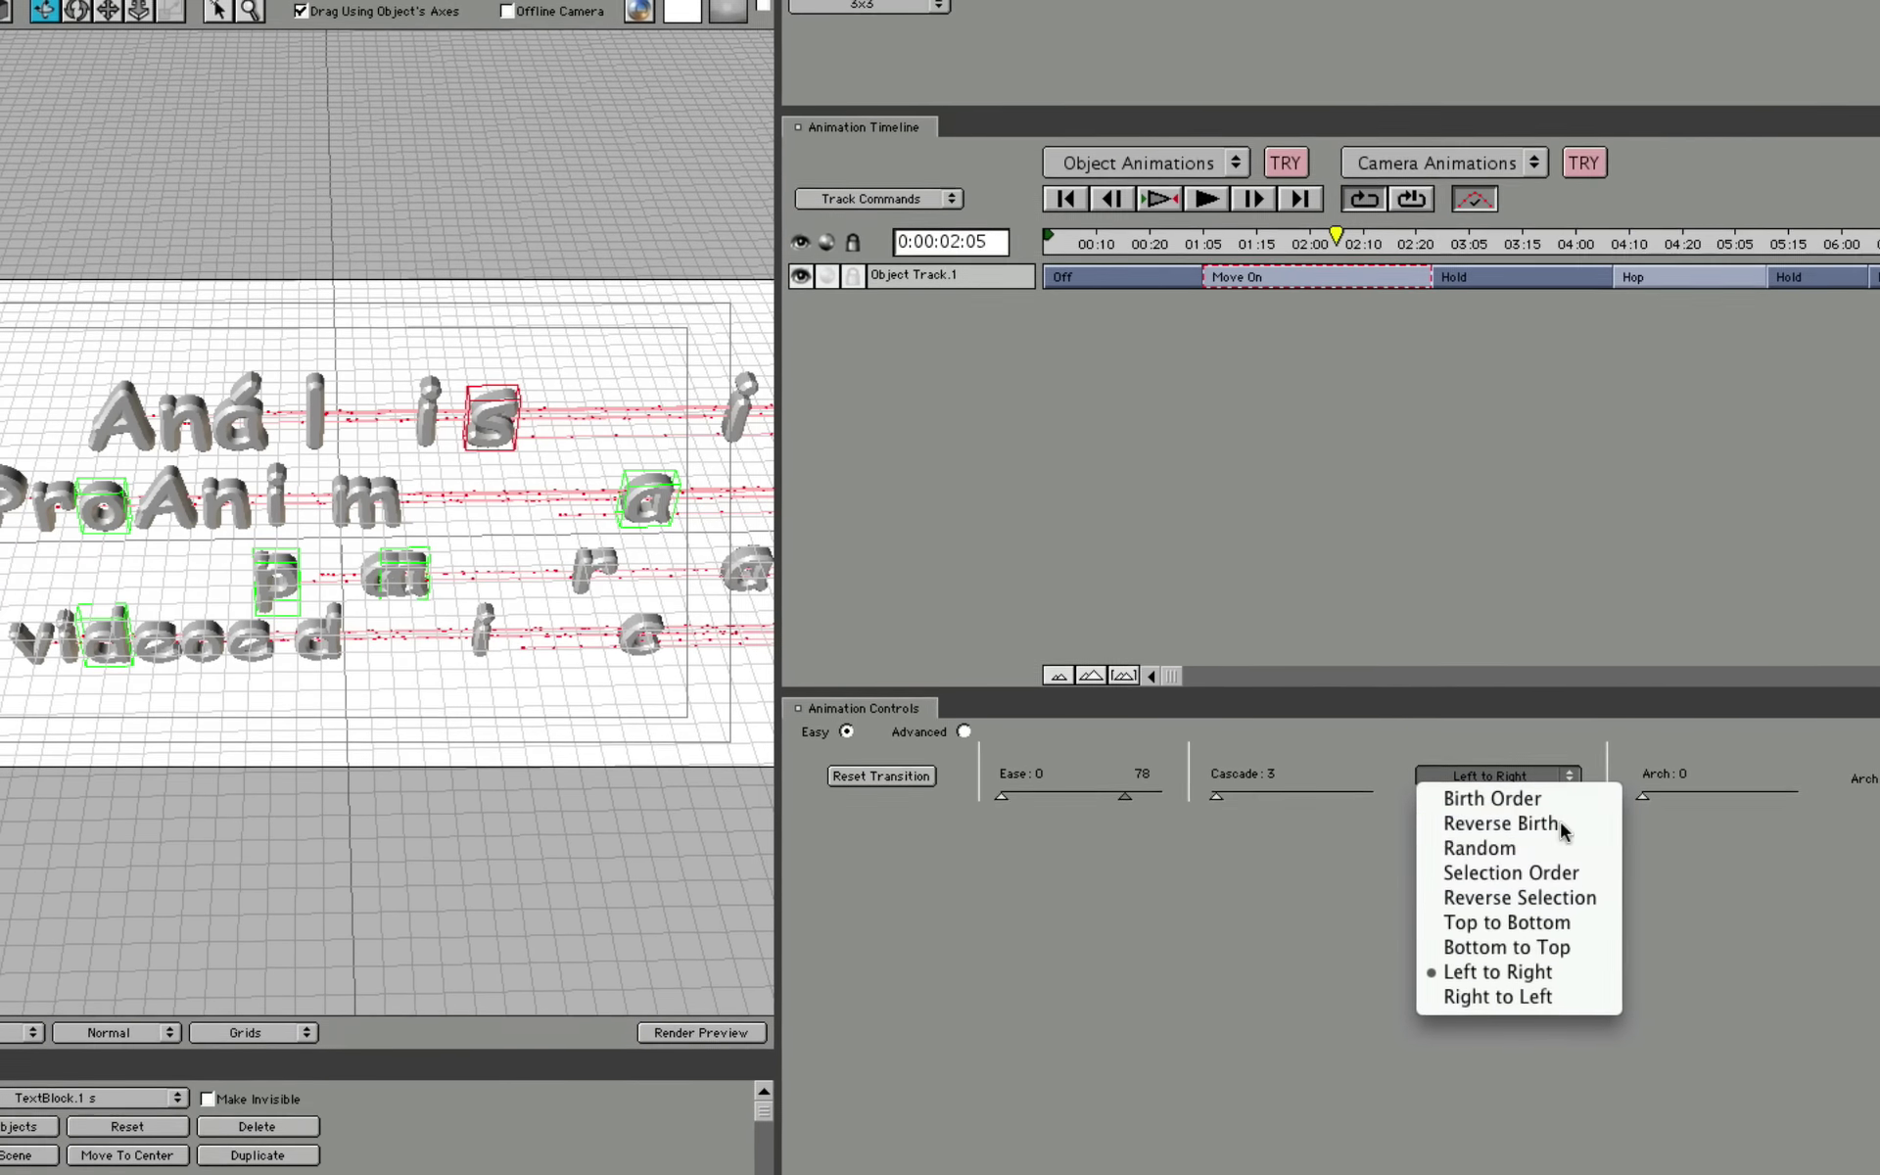
# Cascade the letters in Reverse Birth order along arches of height 18, aimed toward the lower left.
pyautogui.click(1605, 834)
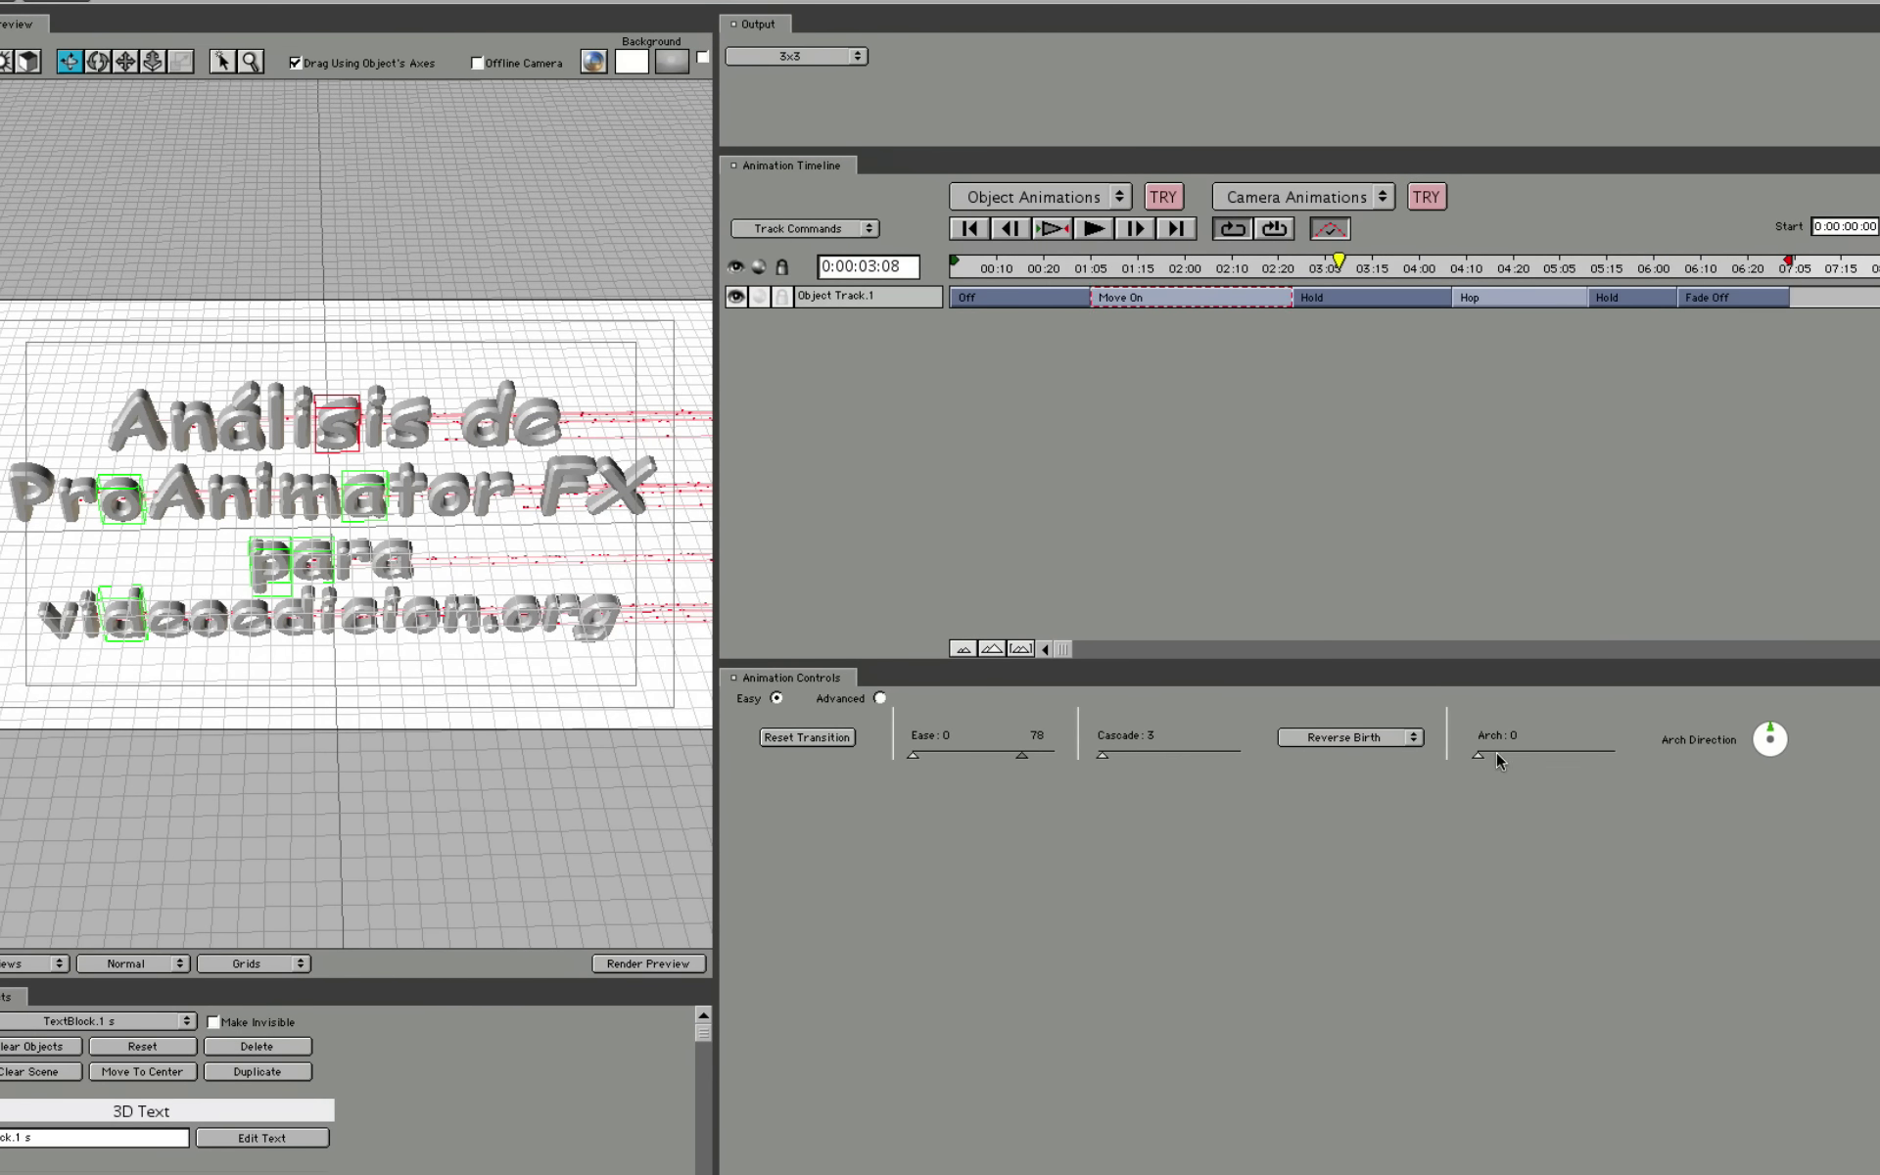
pyautogui.moveTo(1478, 754); pyautogui.dragTo(1509, 752)
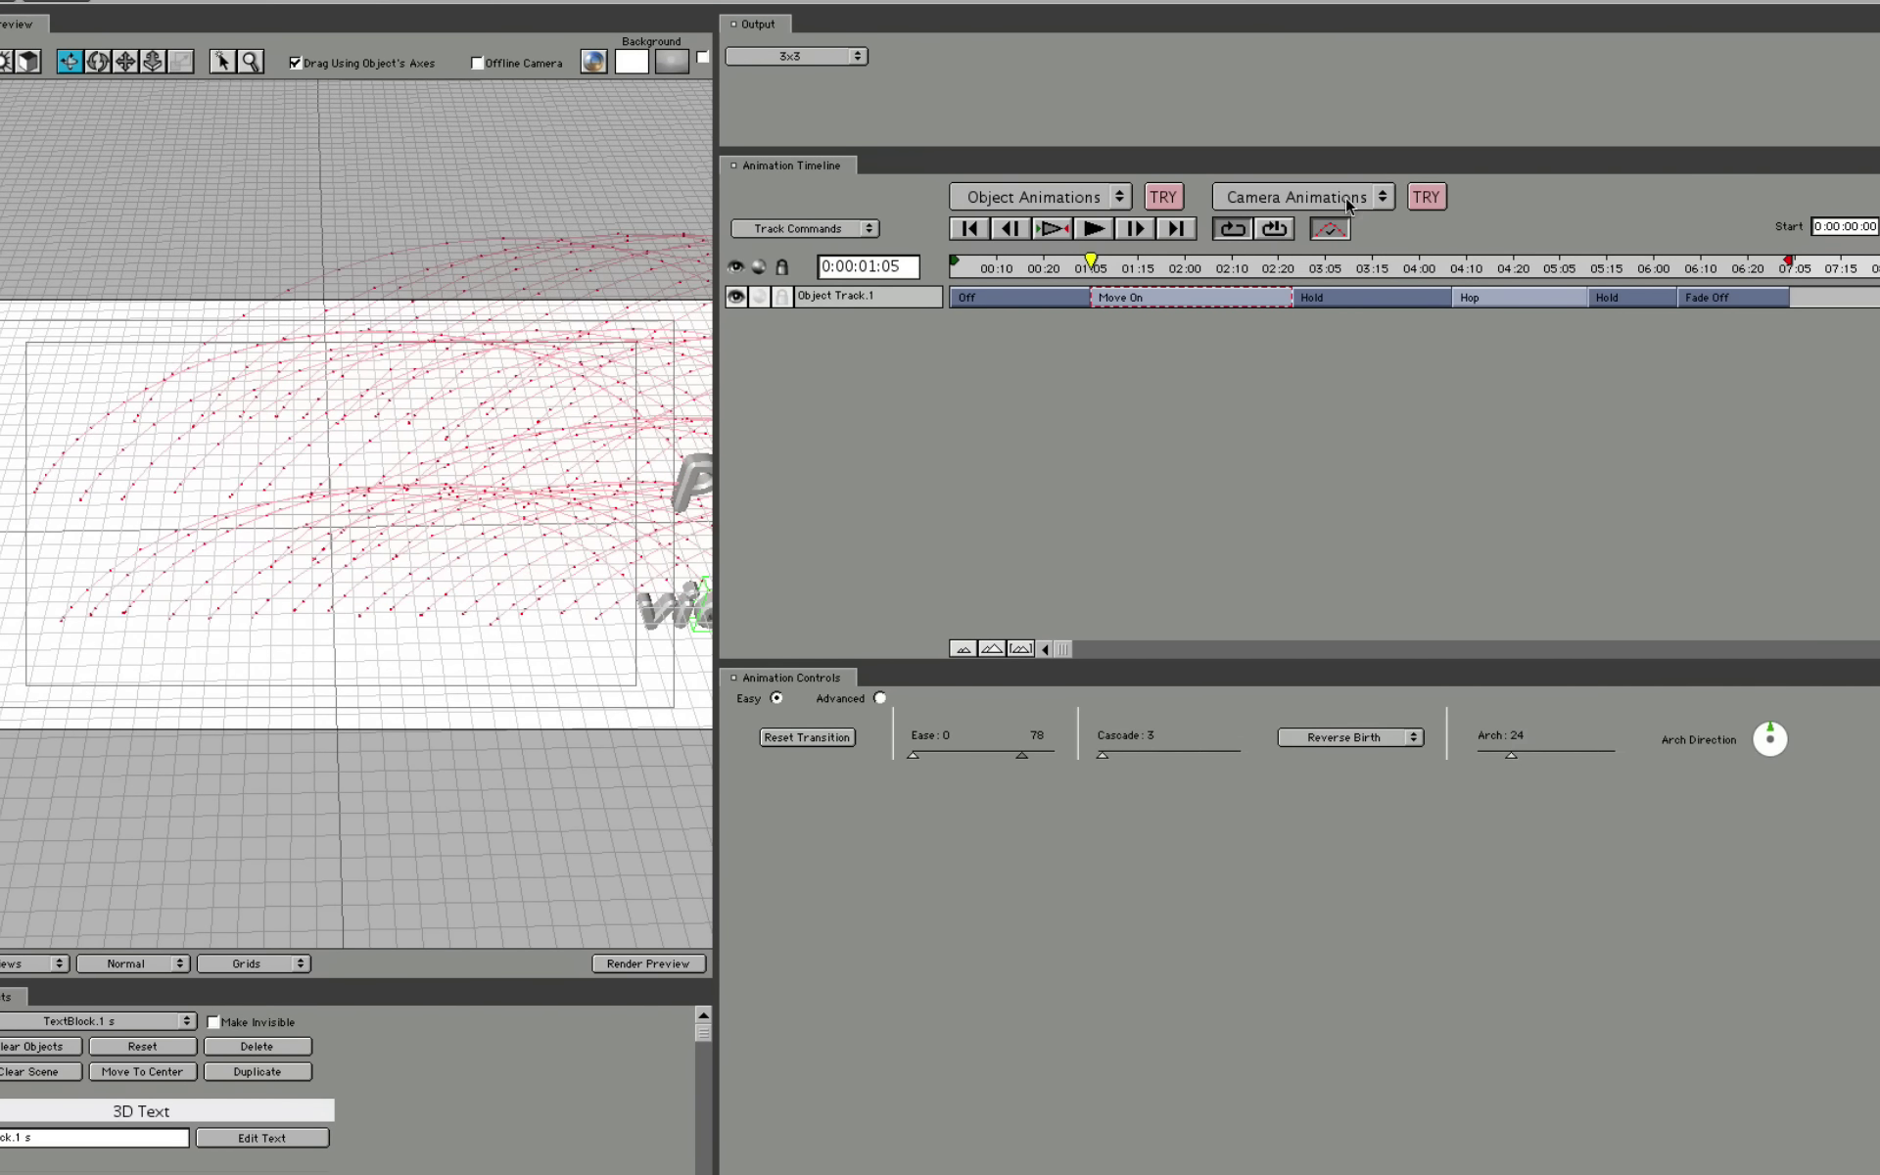
pyautogui.press('space')
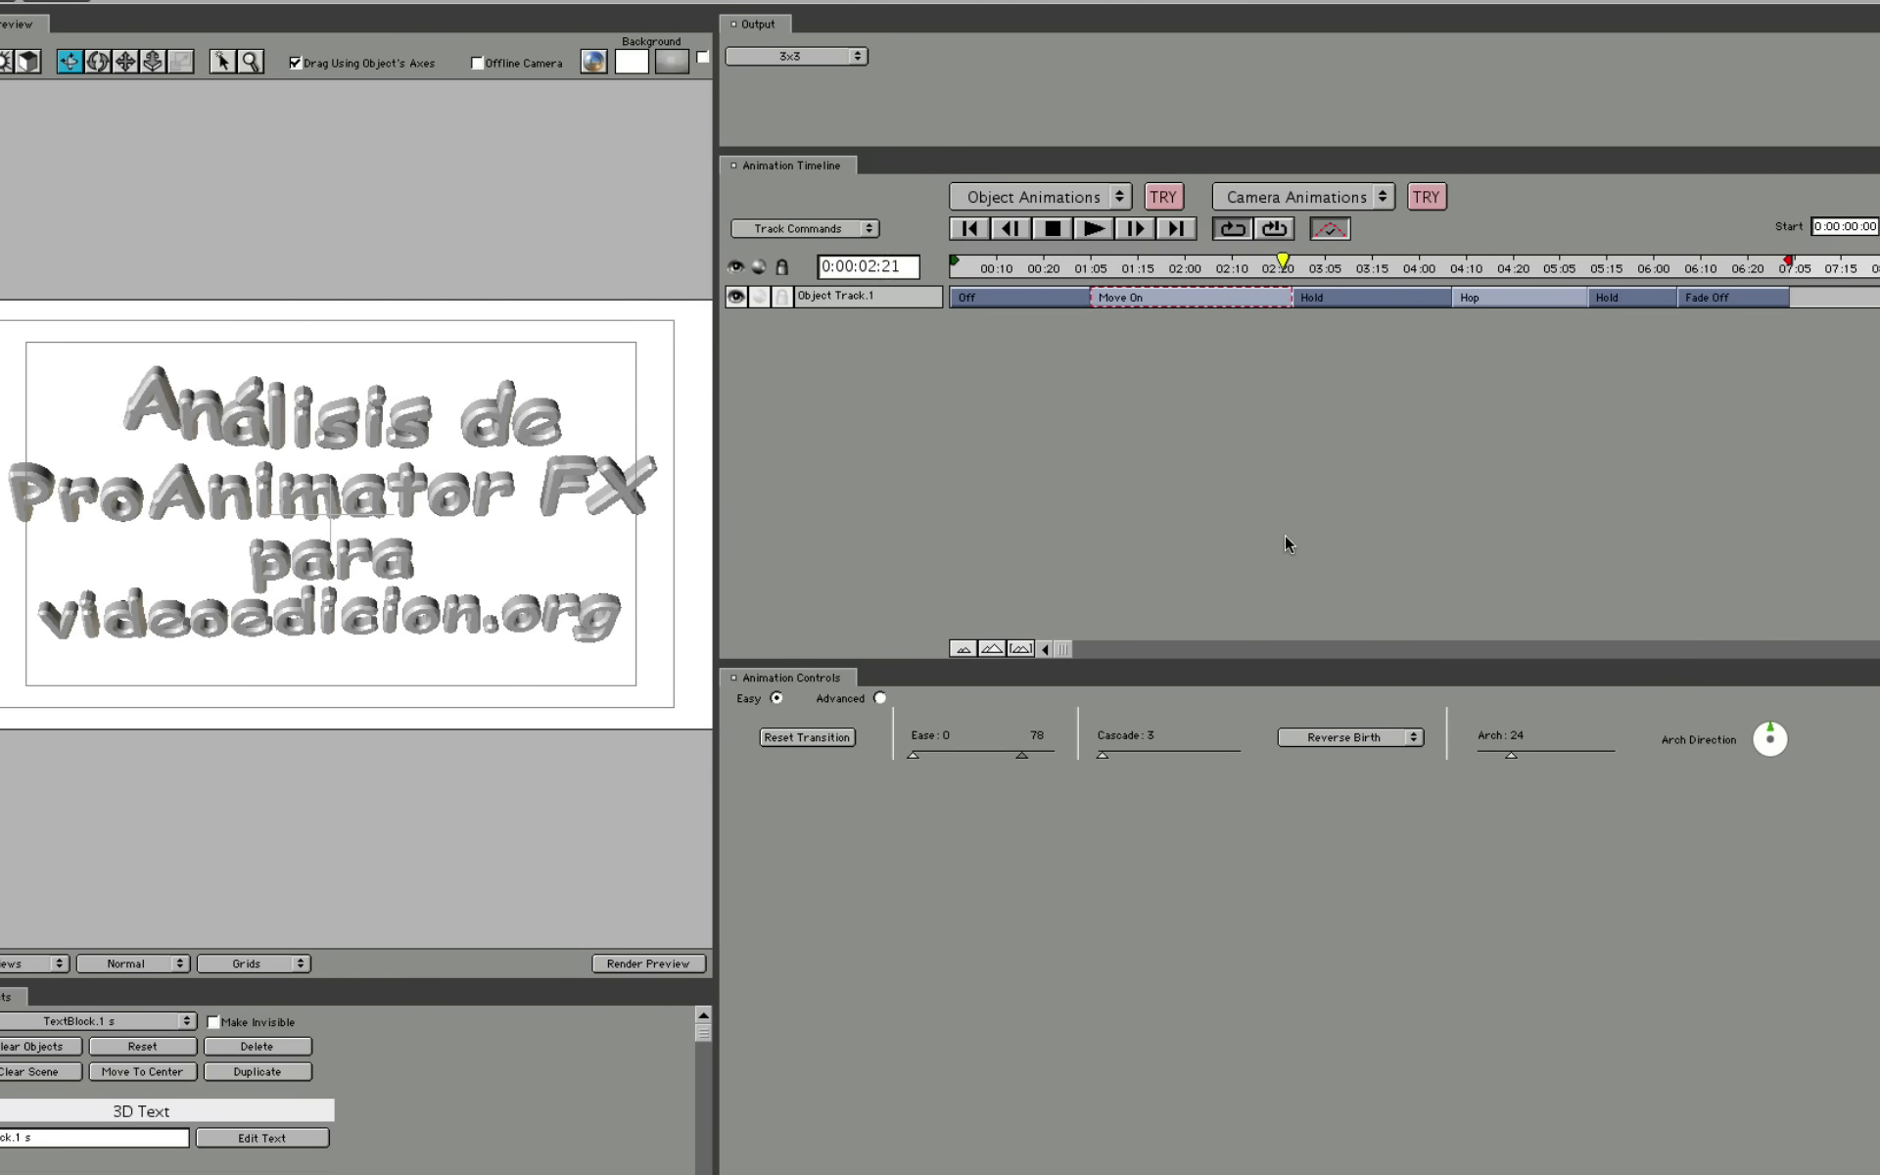
pyautogui.moveTo(1511, 754); pyautogui.dragTo(1545, 756)
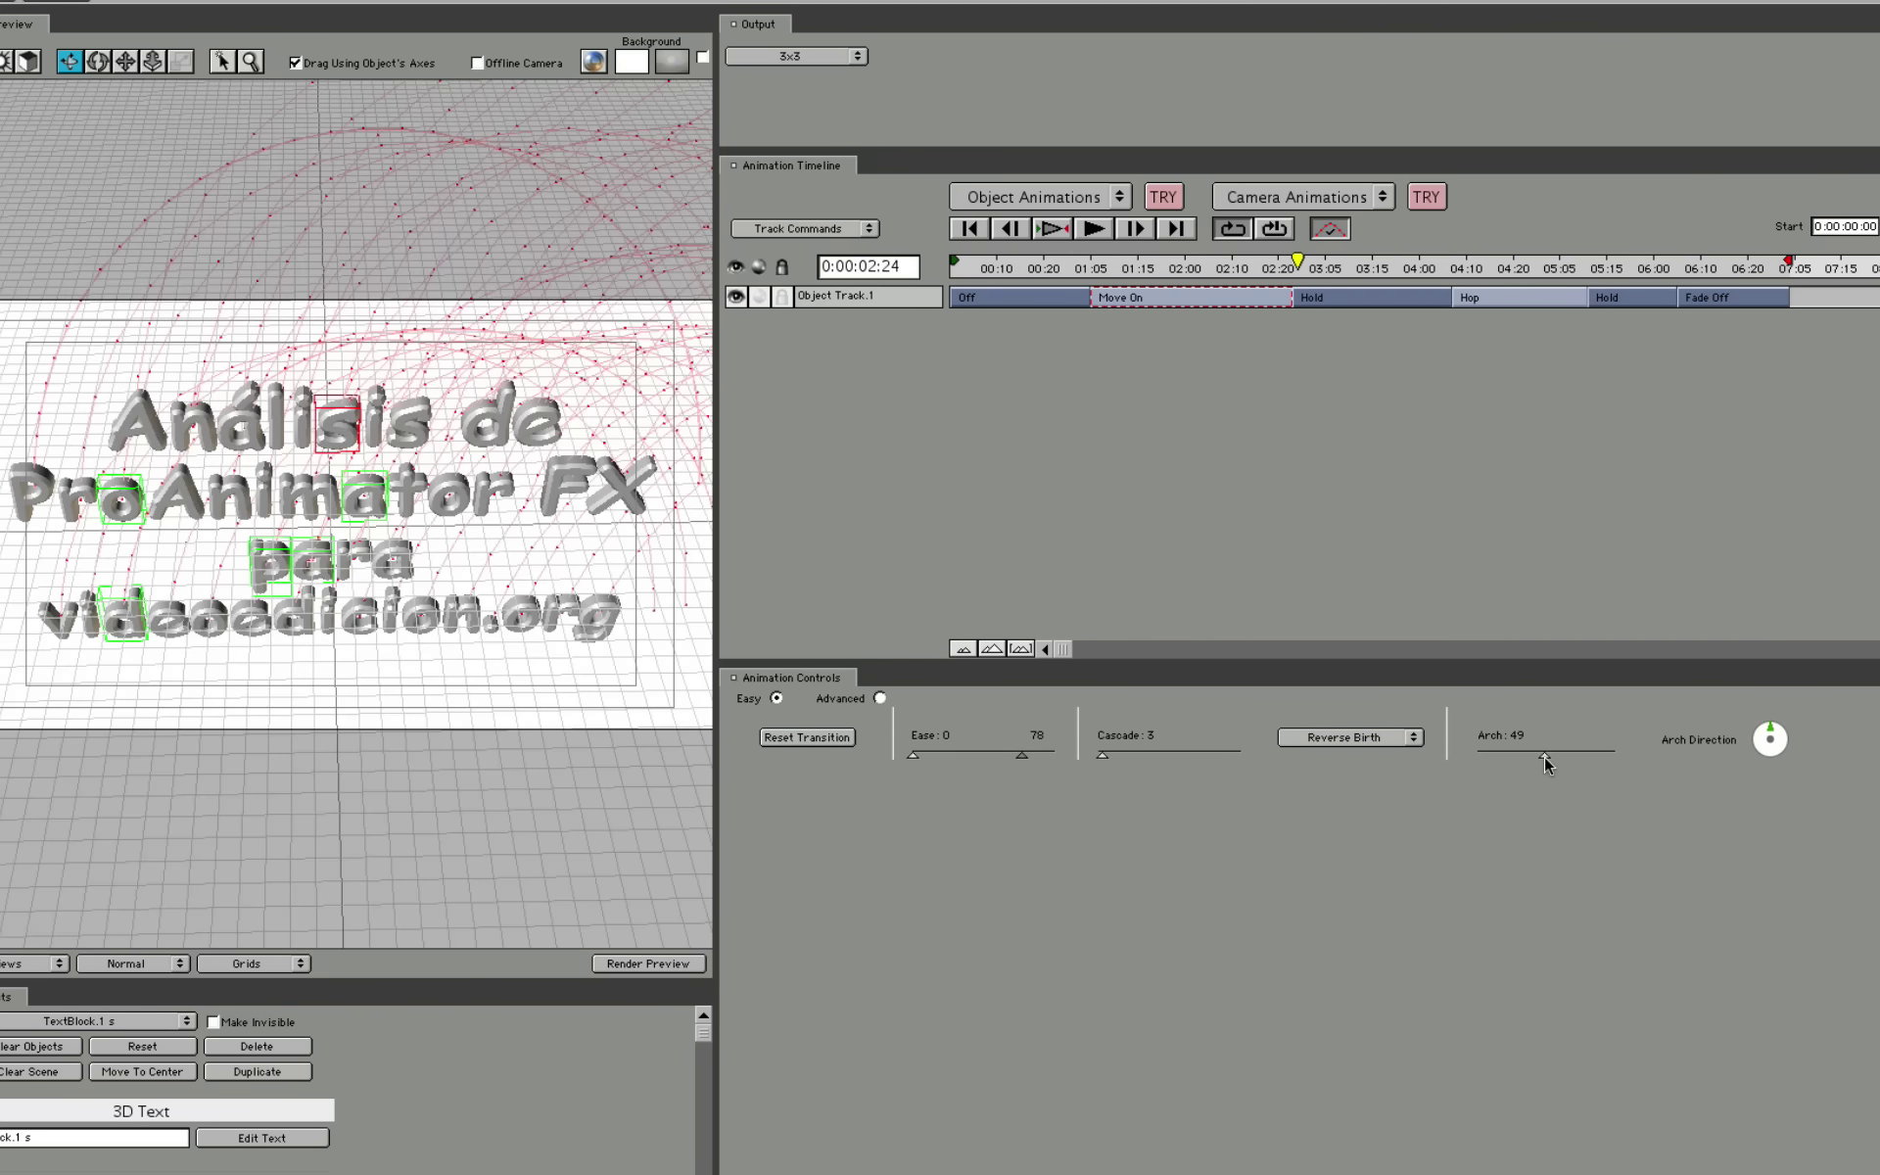
pyautogui.moveTo(1544, 756); pyautogui.dragTo(1499, 756)
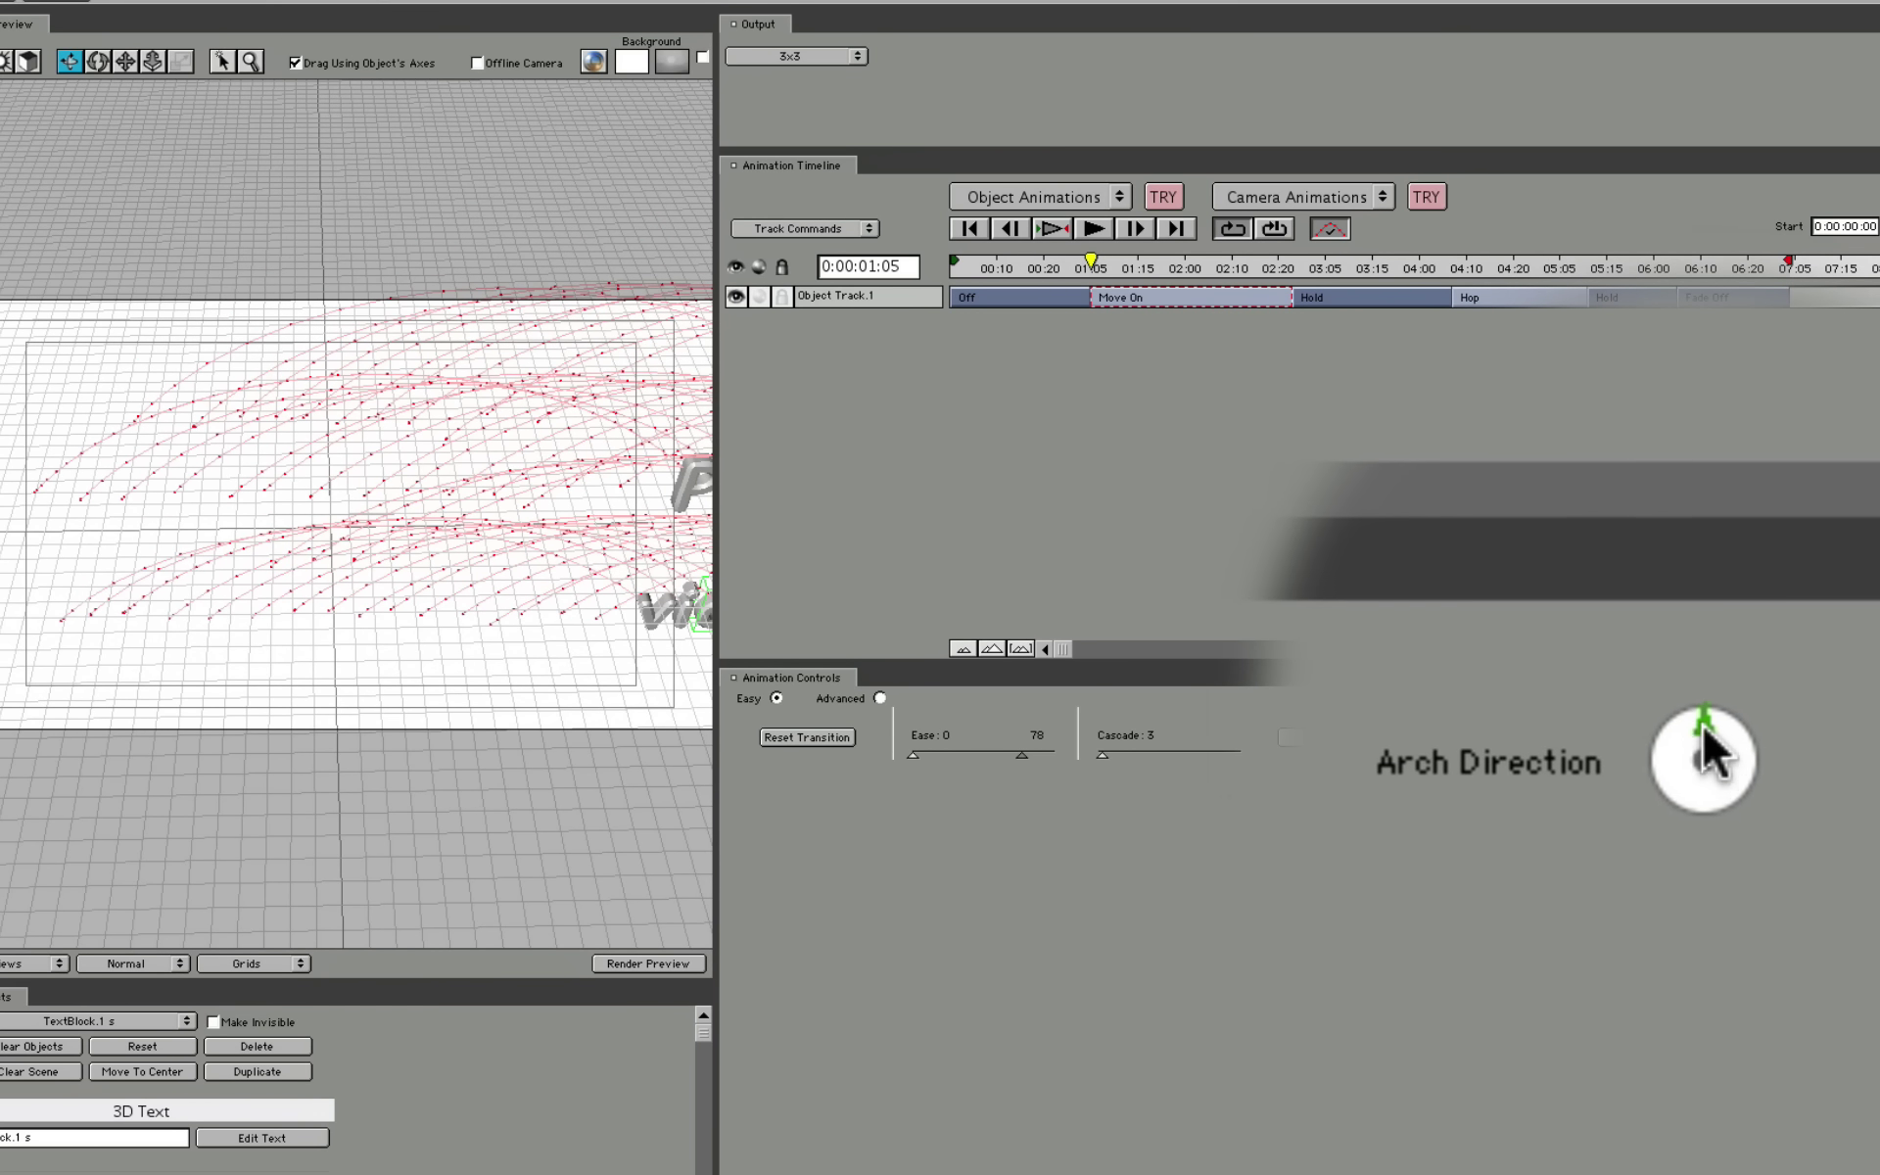
pyautogui.click(1704, 729)
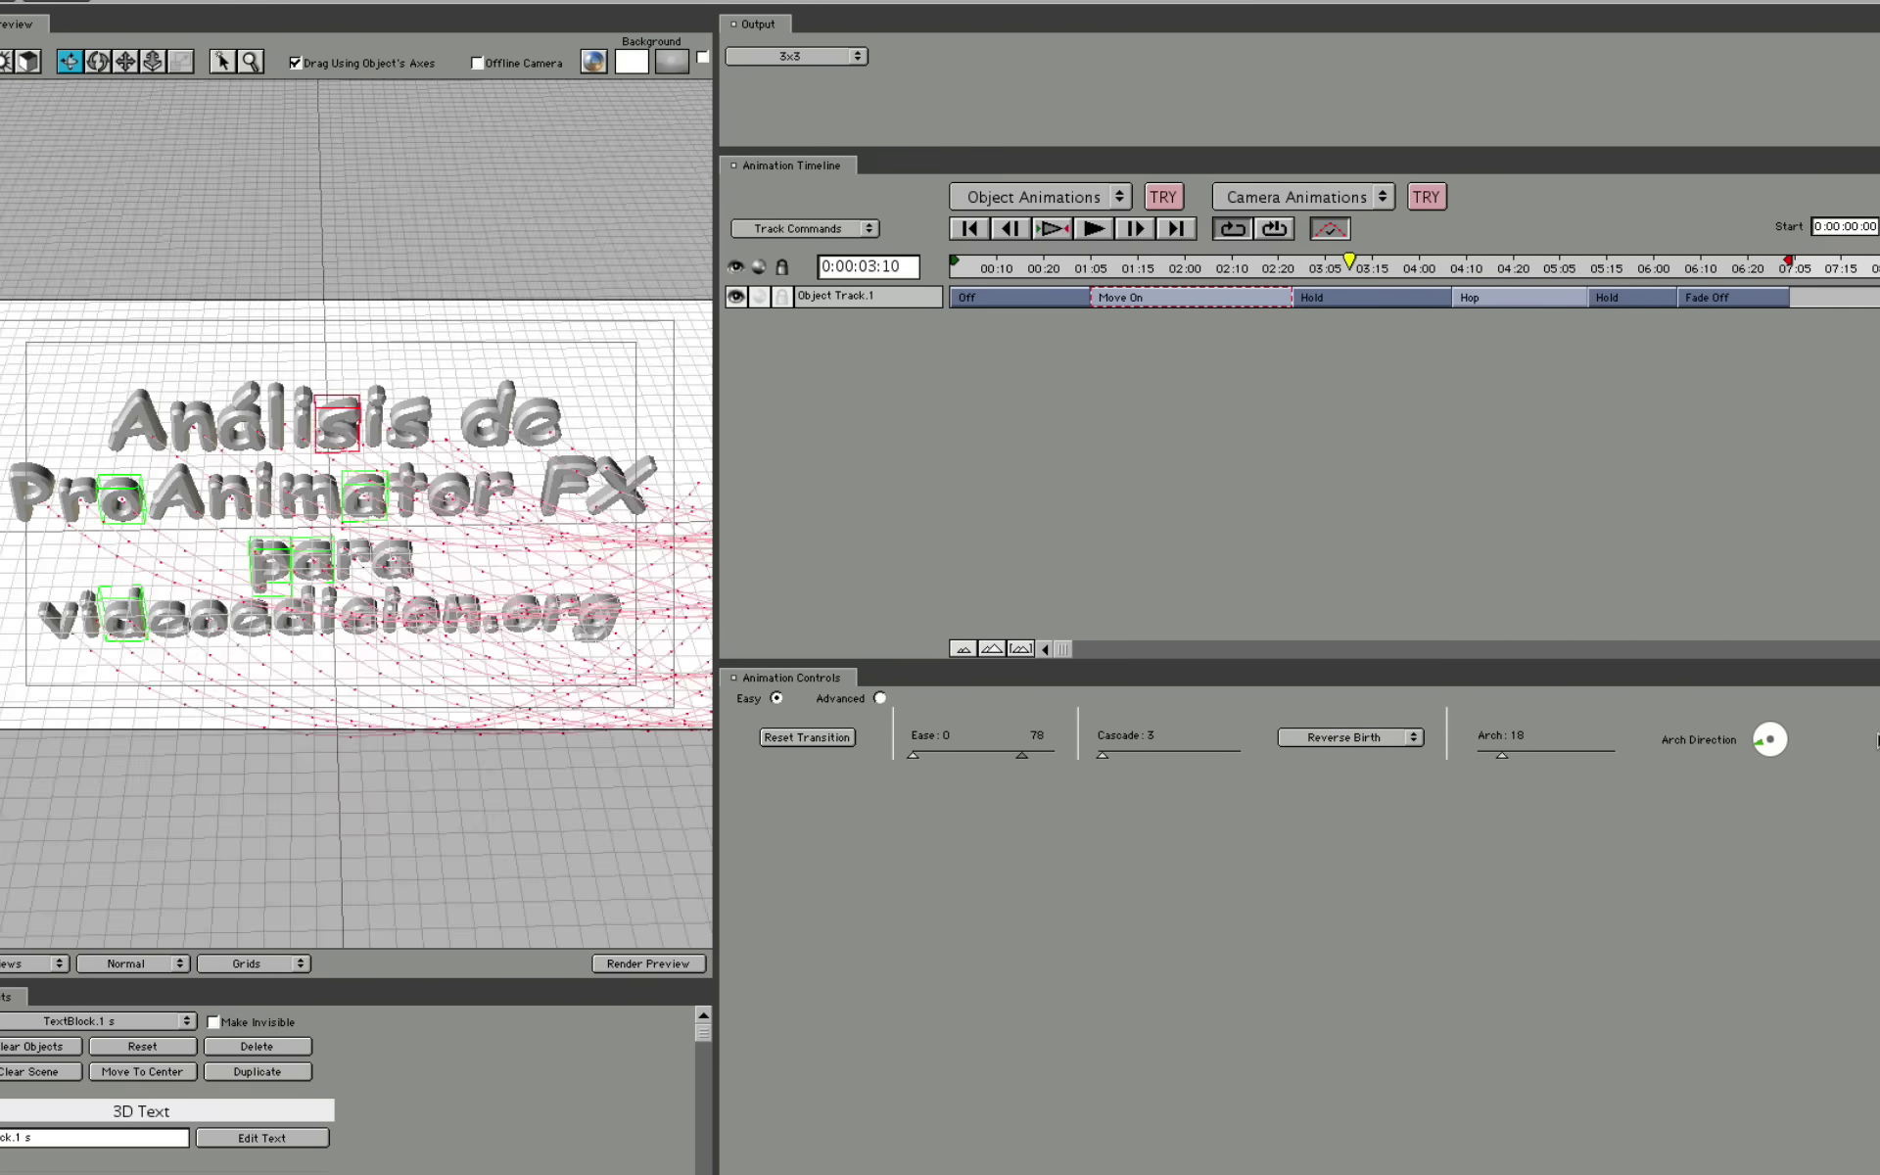
pyautogui.click(1761, 750)
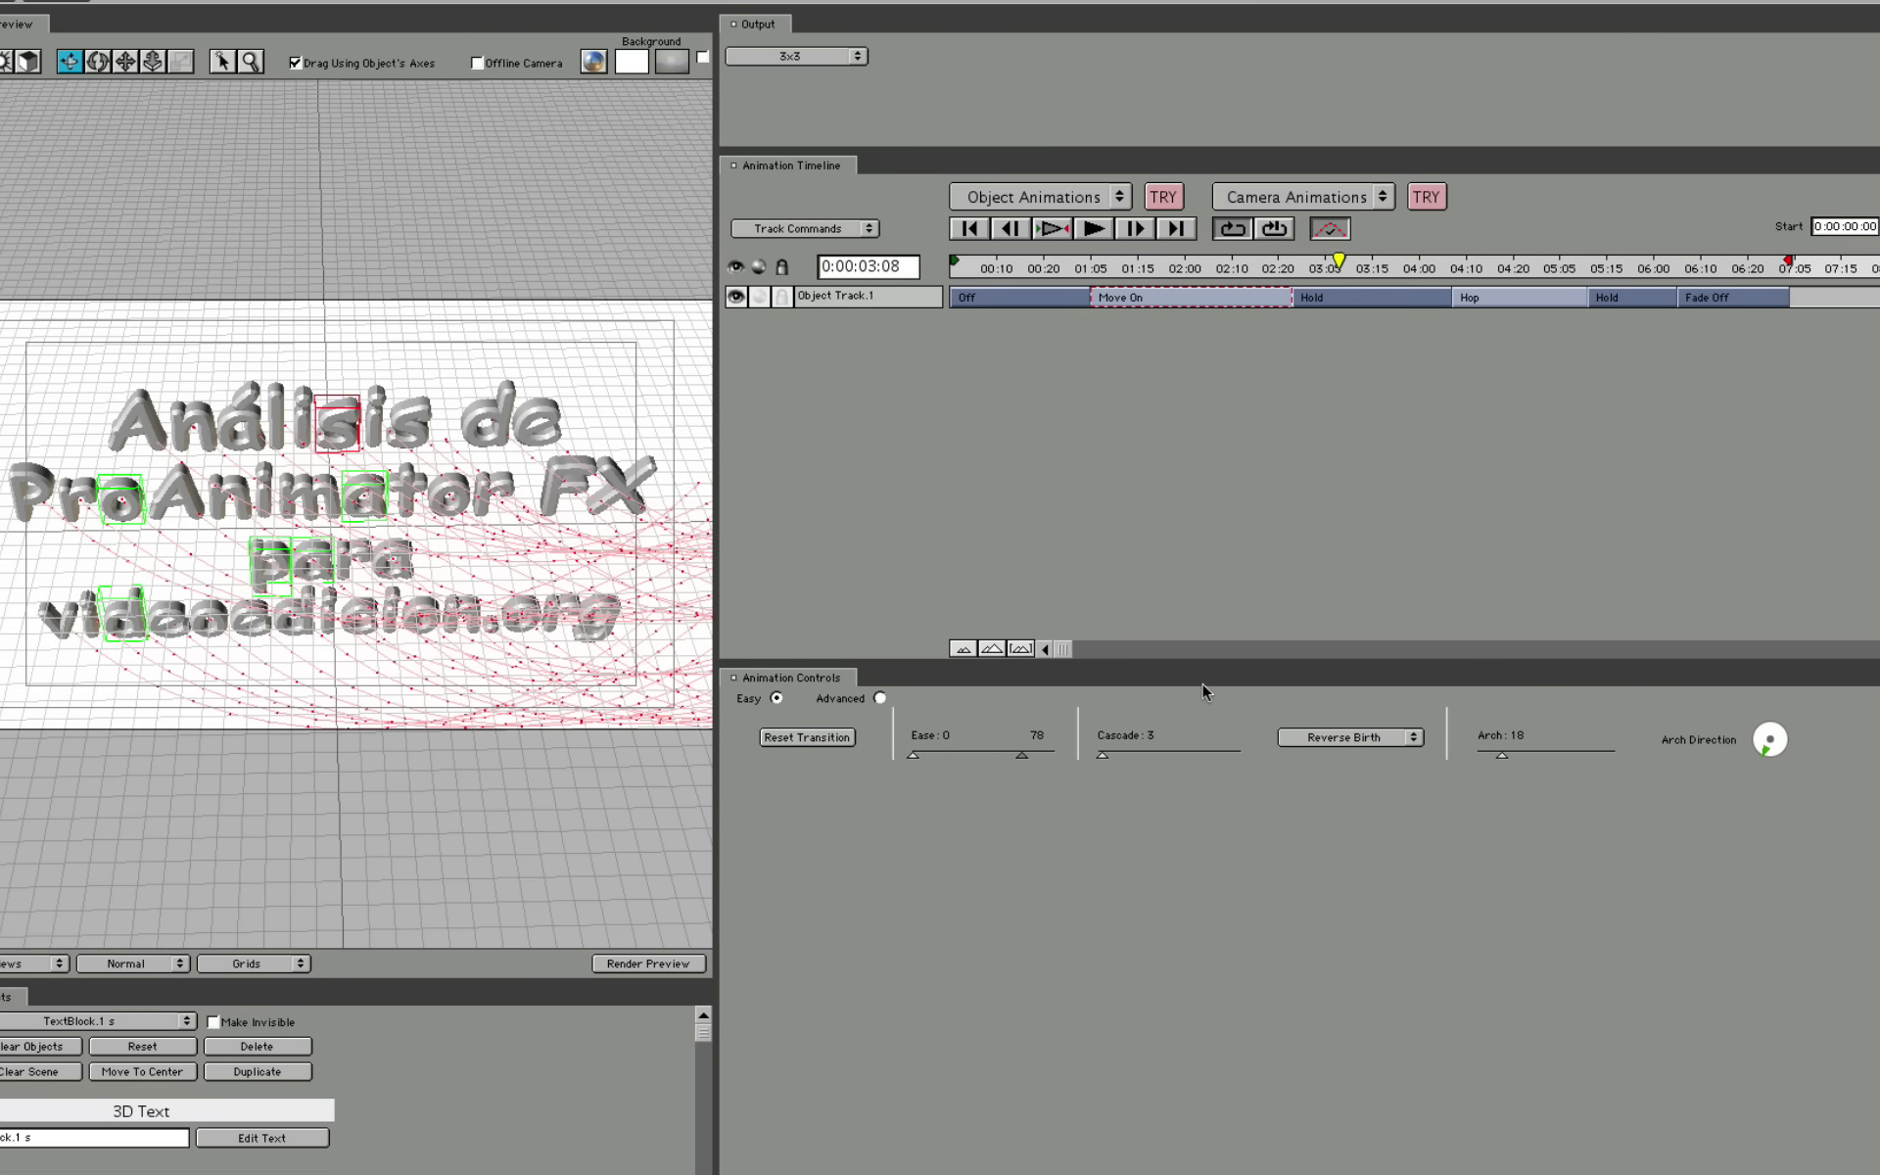
# Switch Move On to Advanced settings, browse the Transition Presets without applying one, and view Transition Grouping.
pyautogui.click(879, 698)
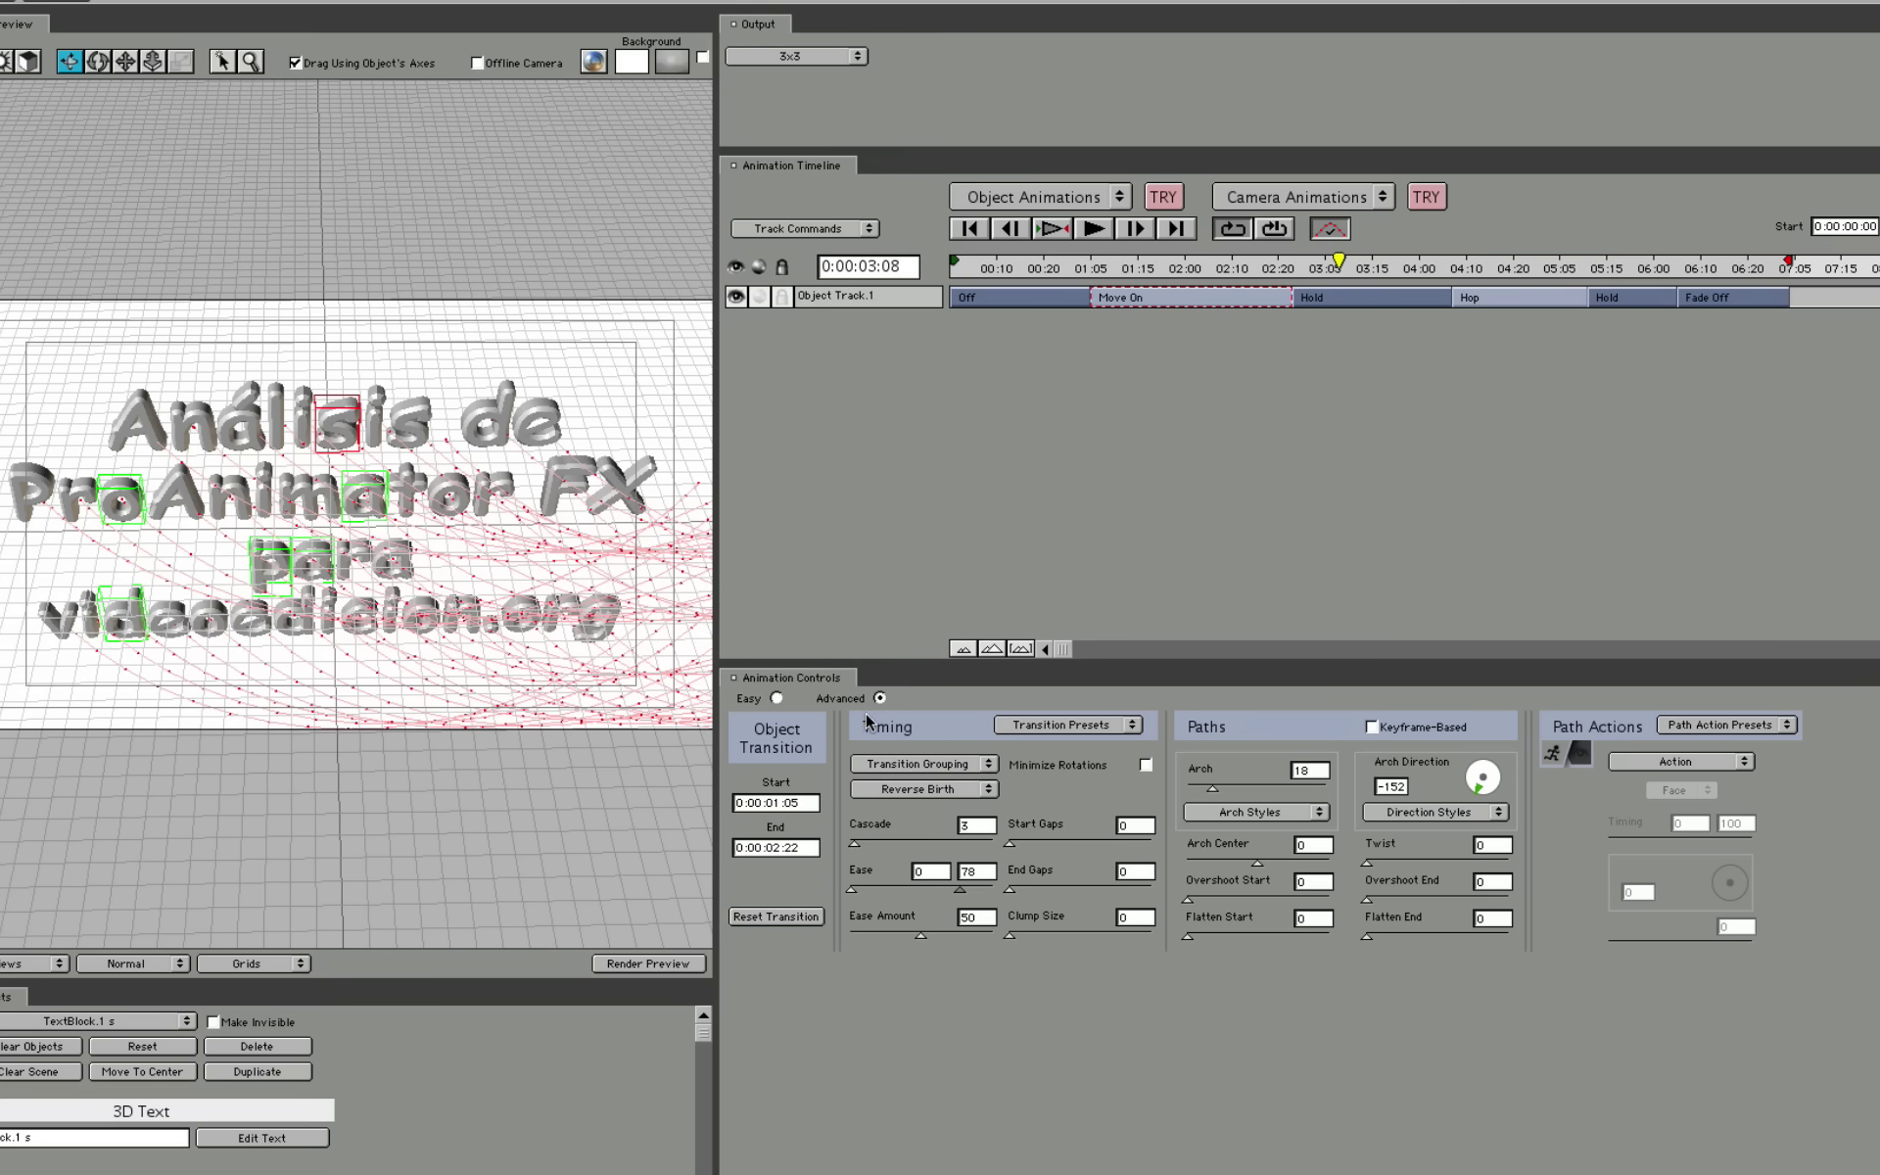
pyautogui.click(1064, 724)
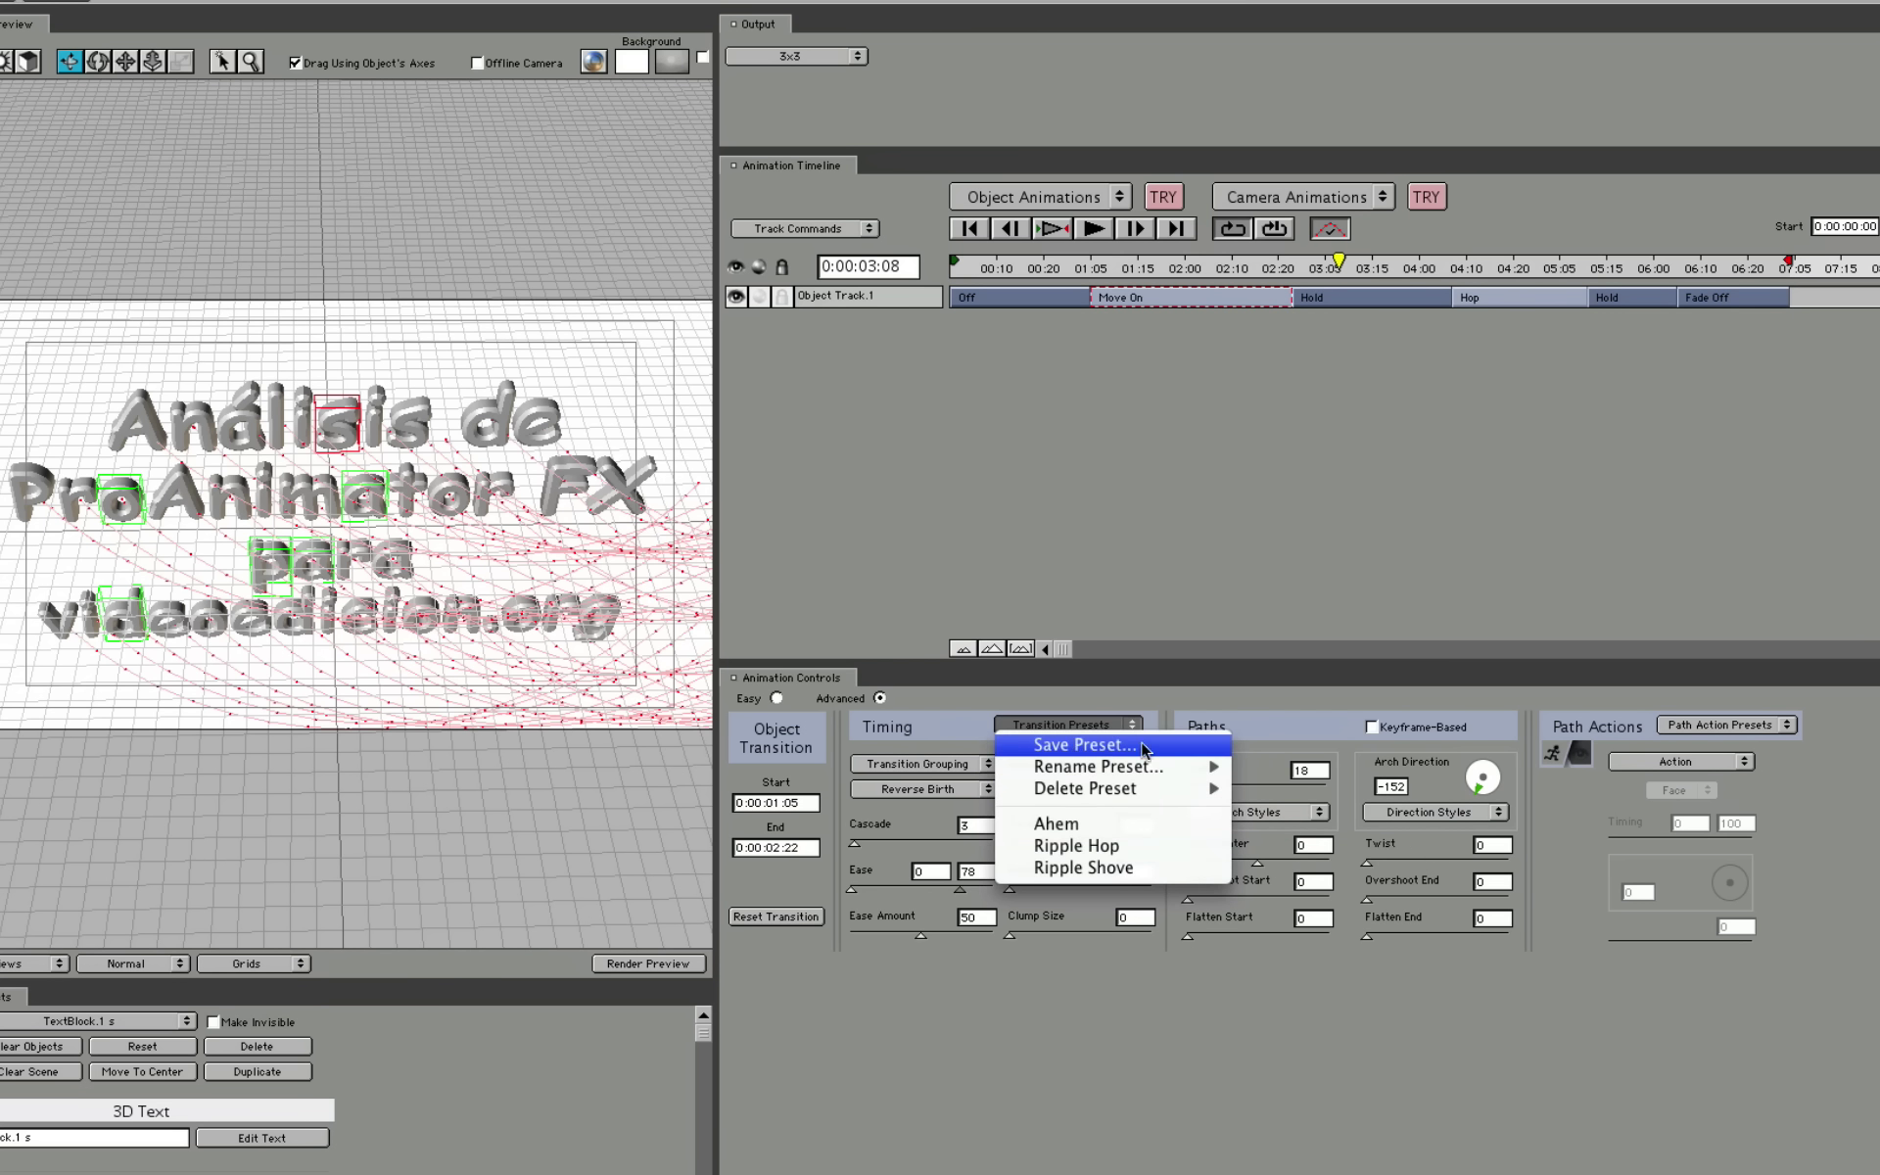
pyautogui.click(1048, 817)
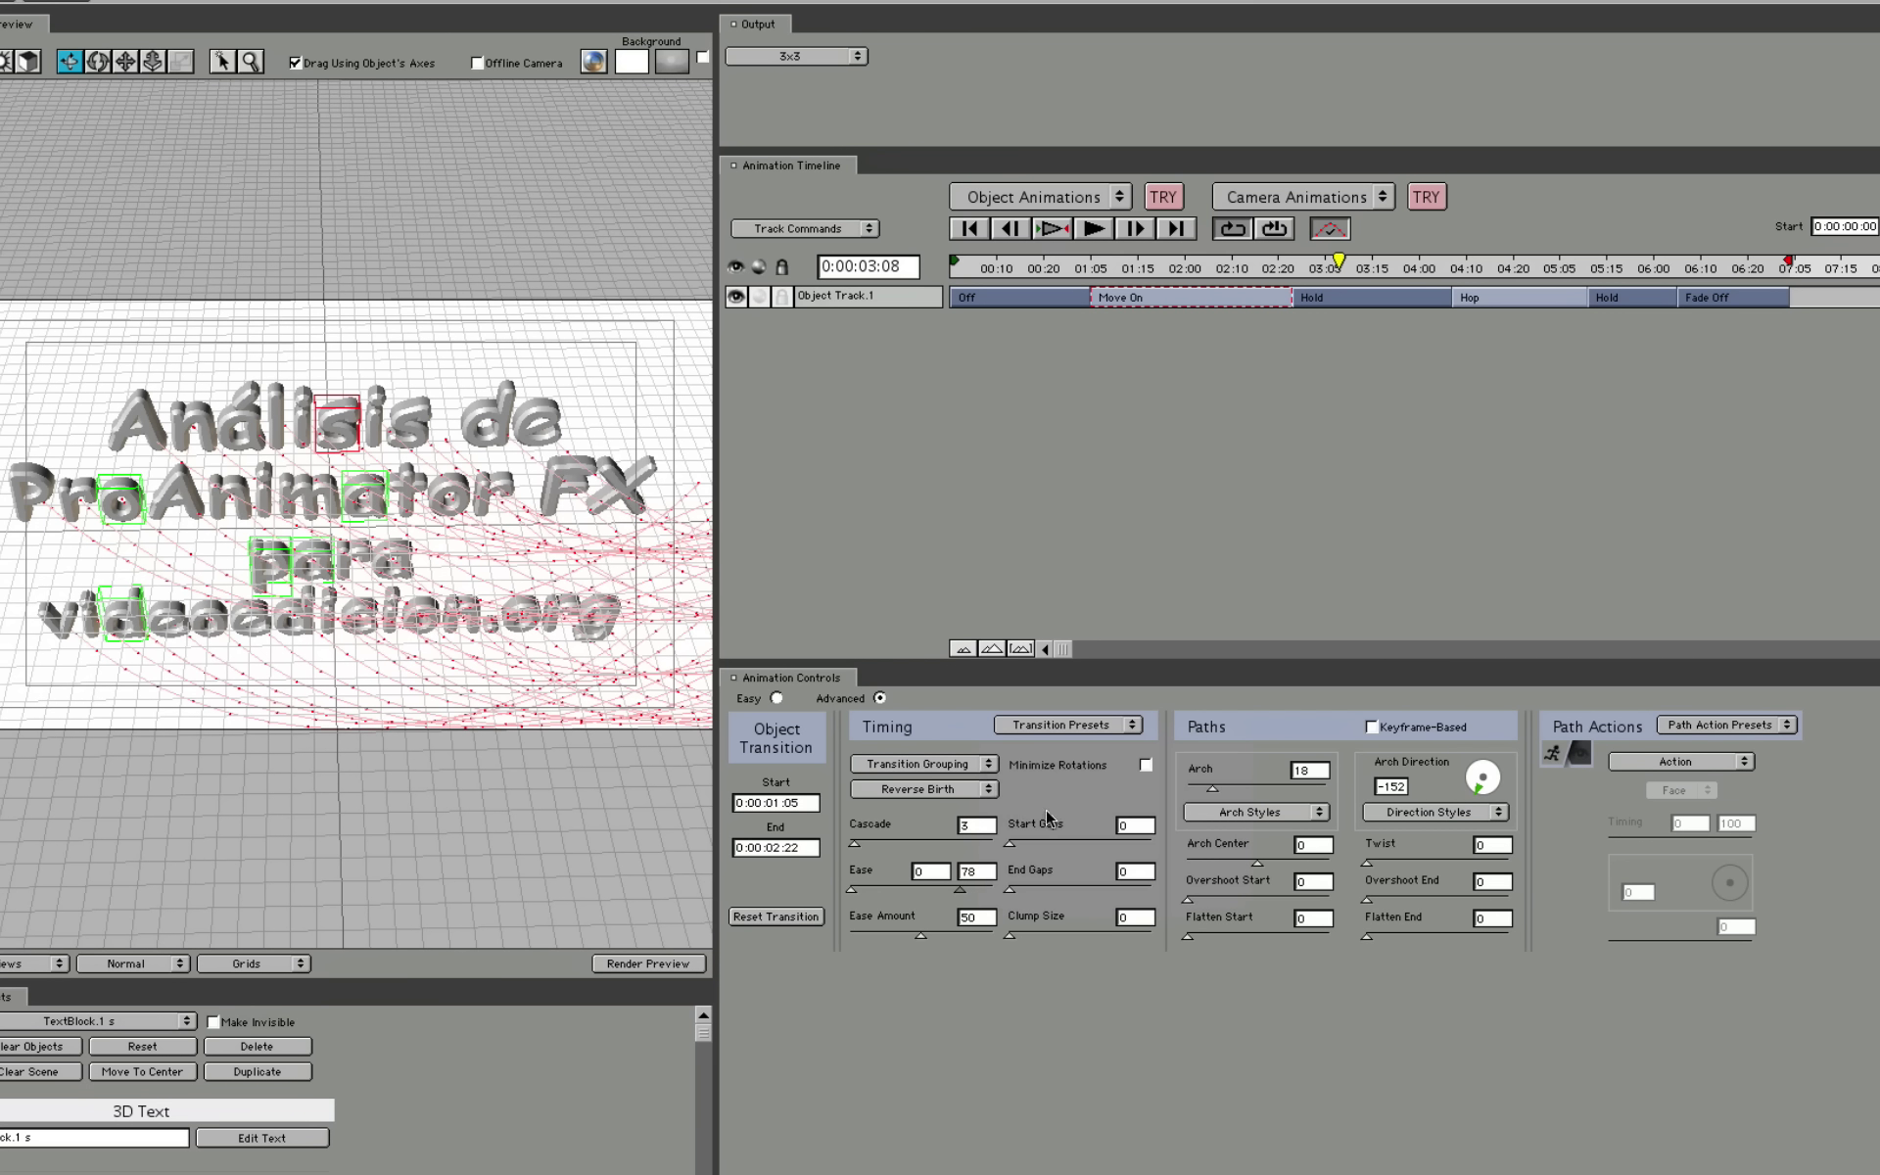
pyautogui.click(970, 767)
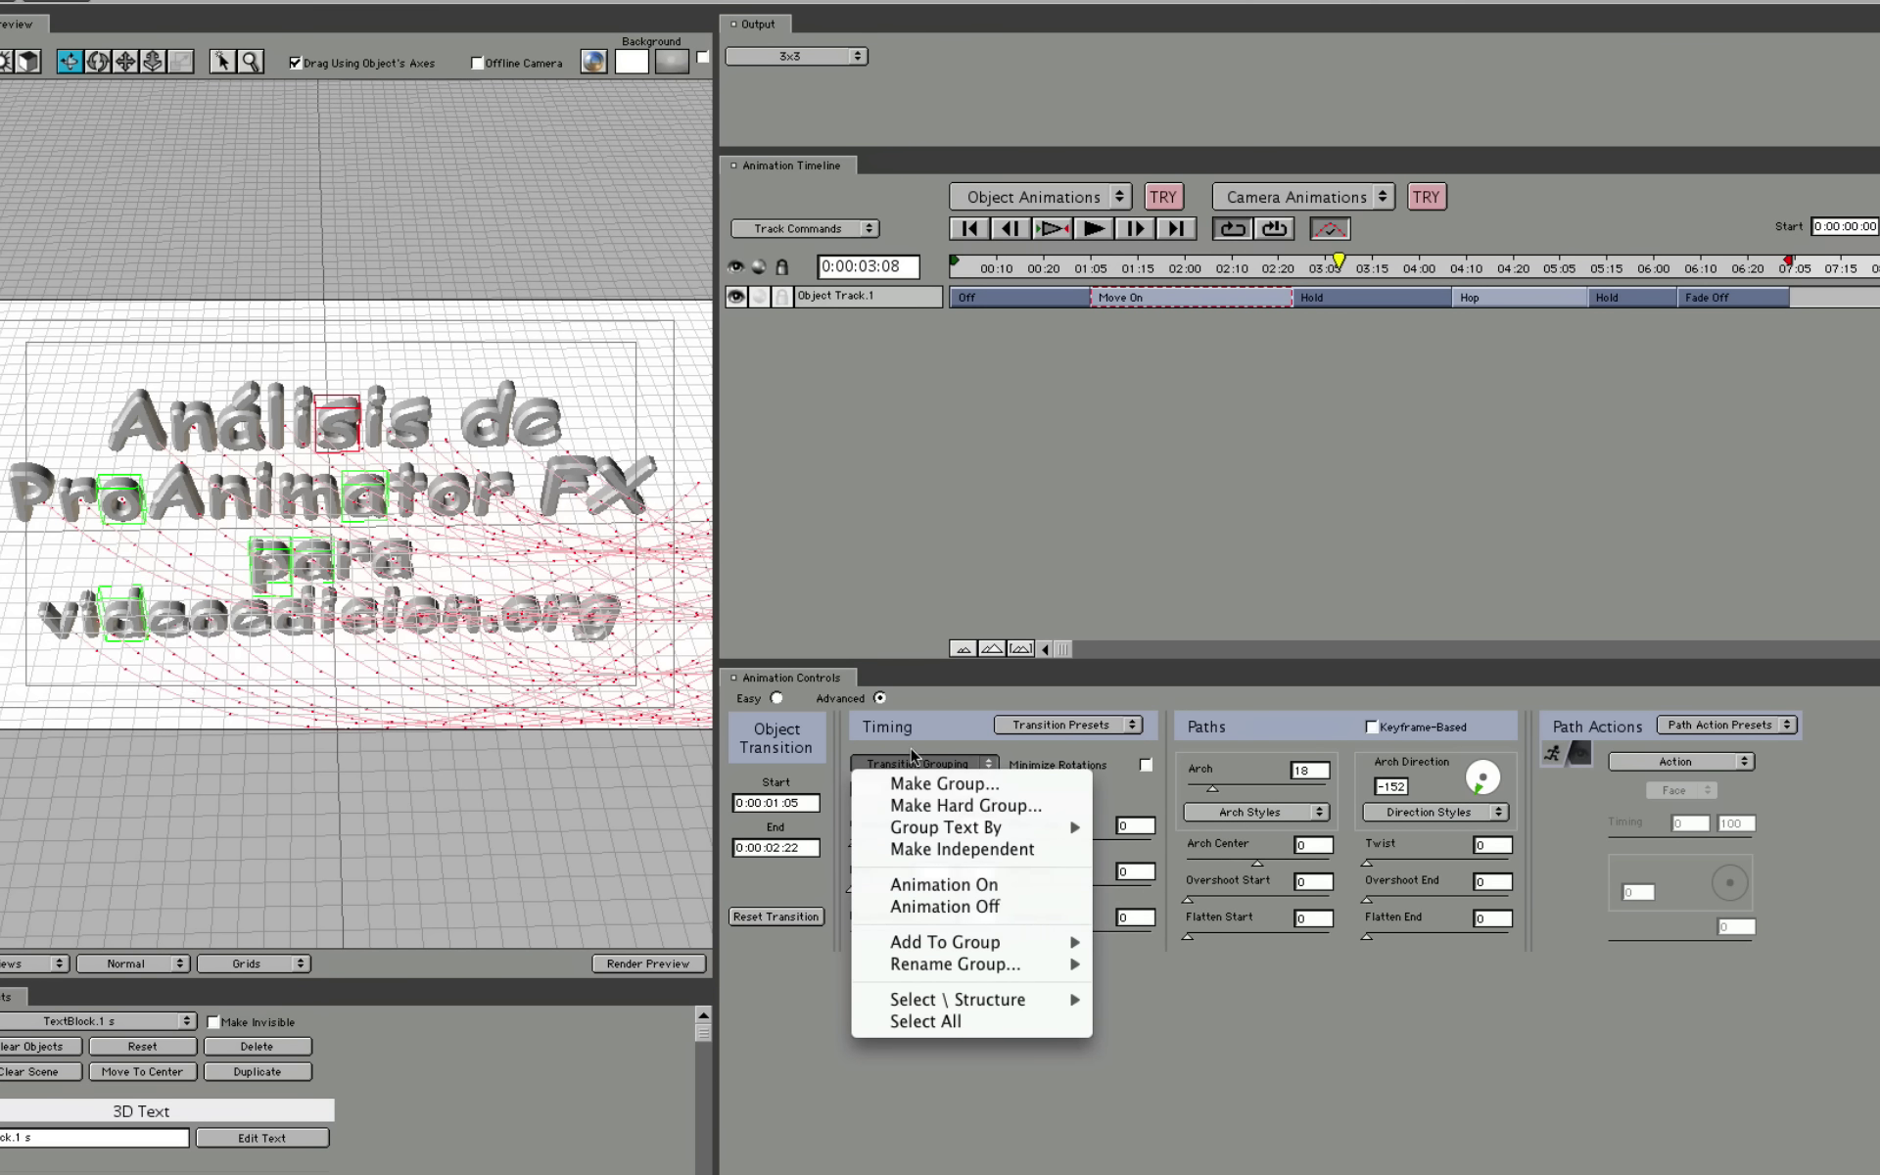
# Set Move On timing to Start Gaps 7, End Gaps 38, Clump Size 16, and Arch 13.
pyautogui.click(924, 756)
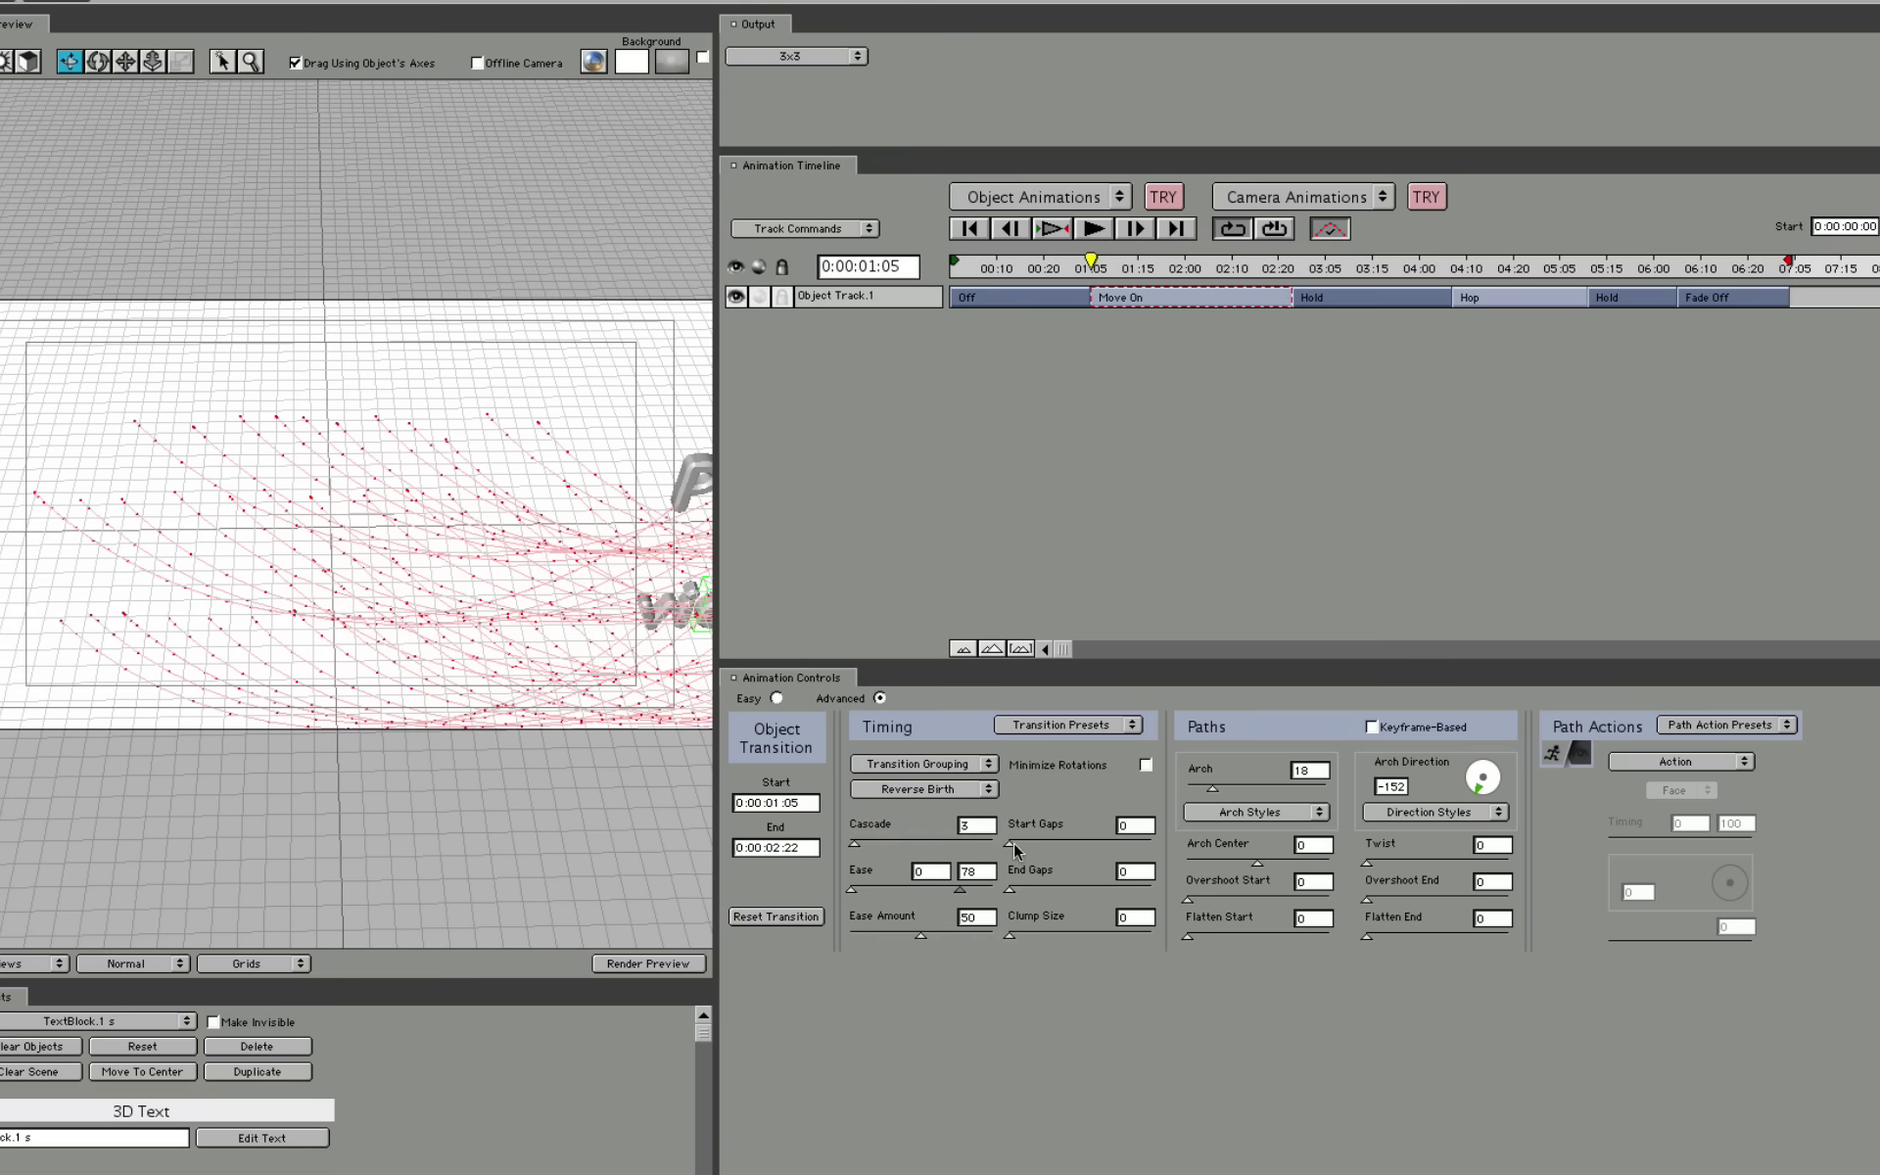
pyautogui.moveTo(1014, 846); pyautogui.dragTo(1069, 846)
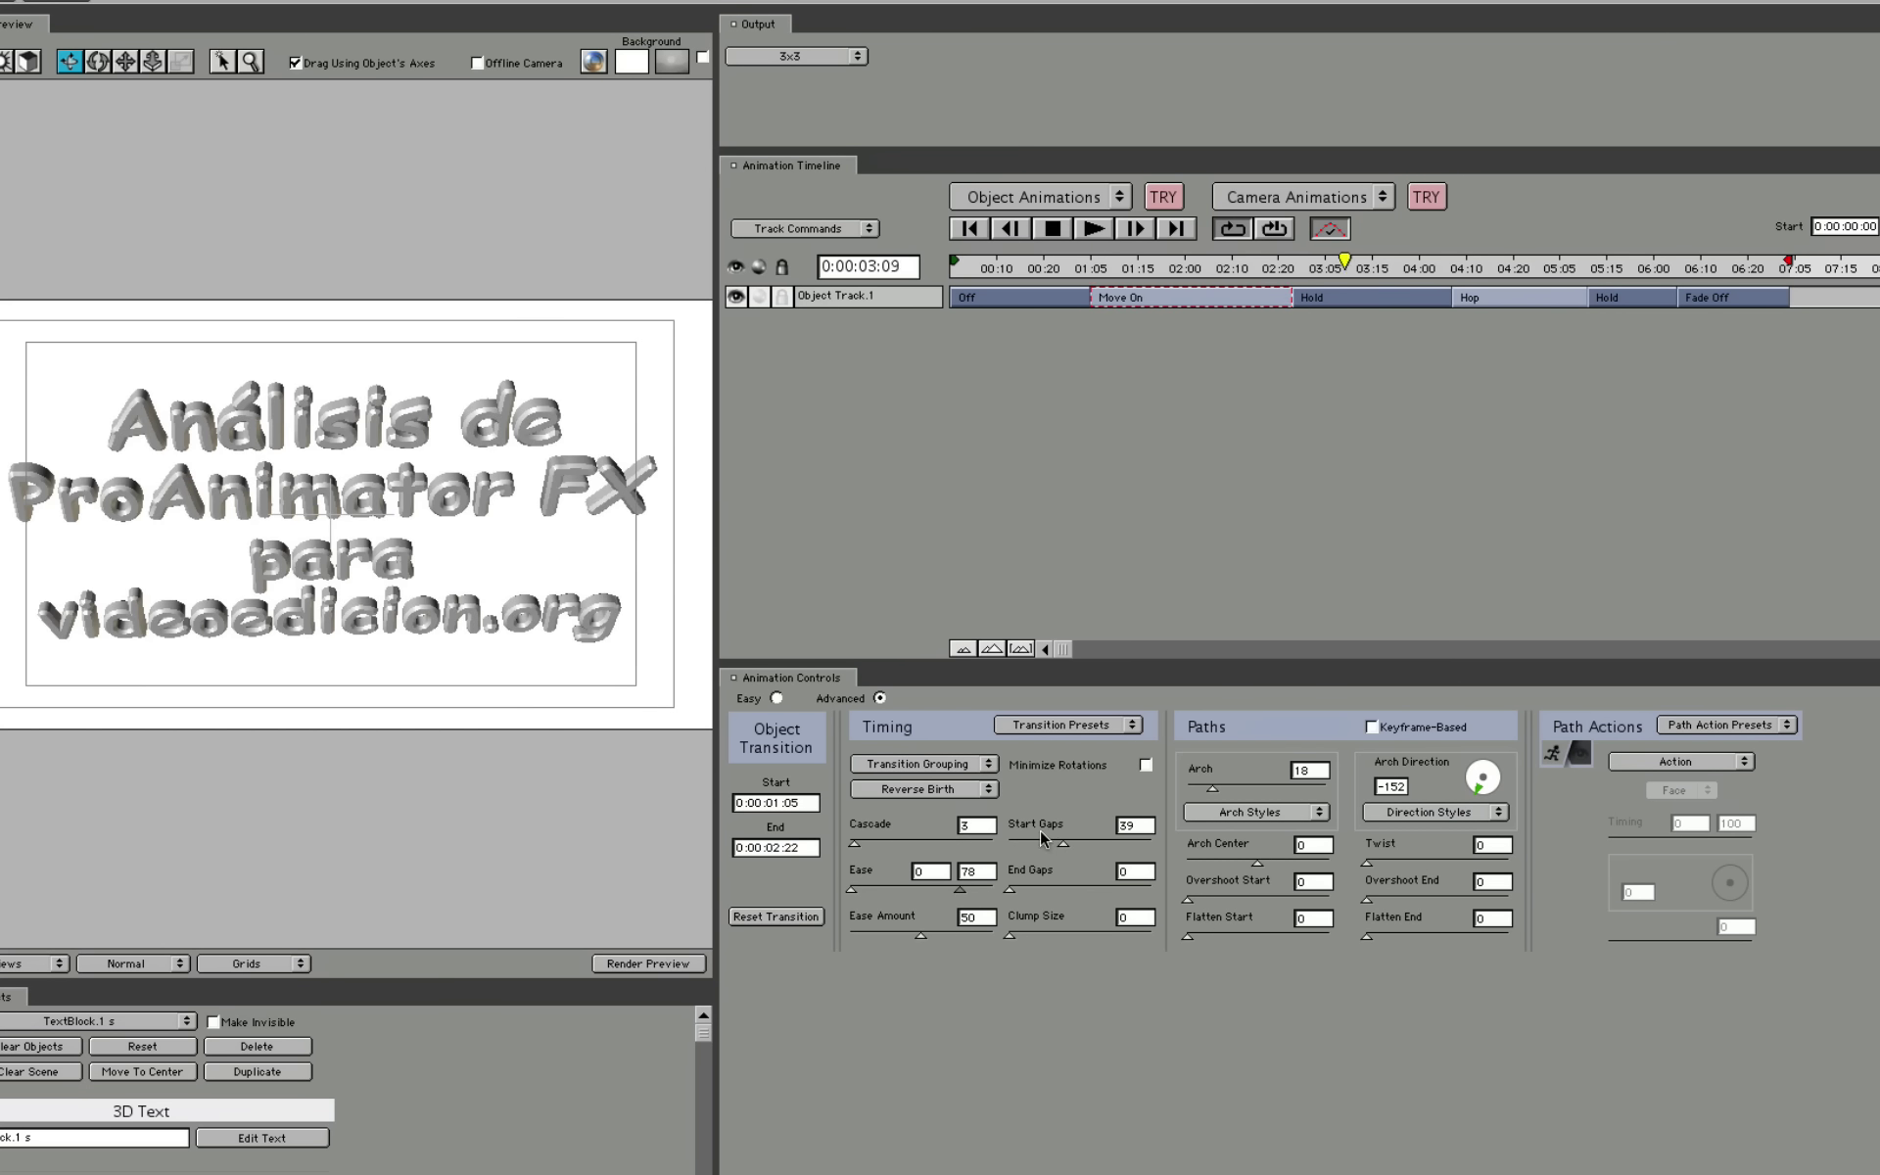
pyautogui.moveTo(1061, 847)
pyautogui.mouseDown()
pyautogui.moveTo(1019, 847)
pyautogui.moveTo(1063, 889)
pyautogui.mouseUp()
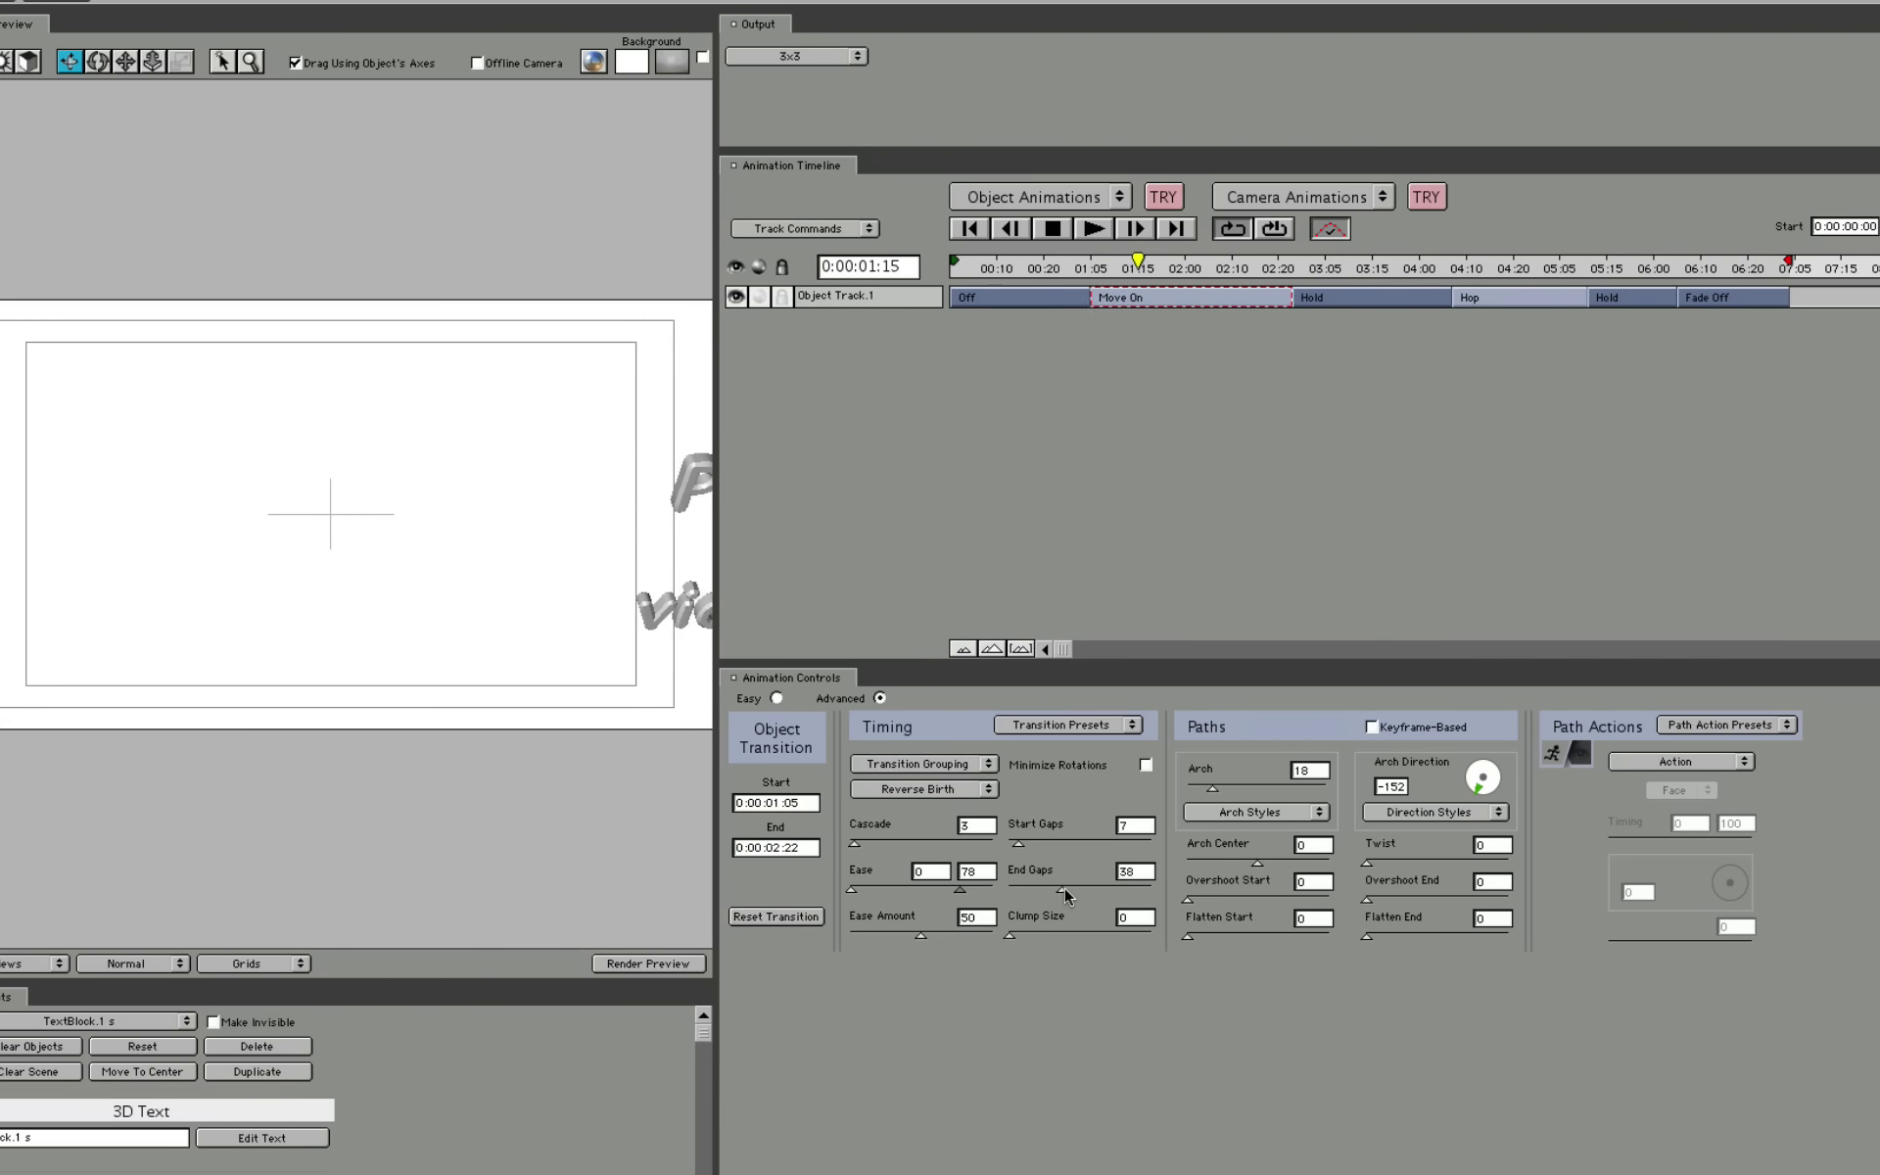
pyautogui.moveTo(1010, 933); pyautogui.dragTo(1100, 935)
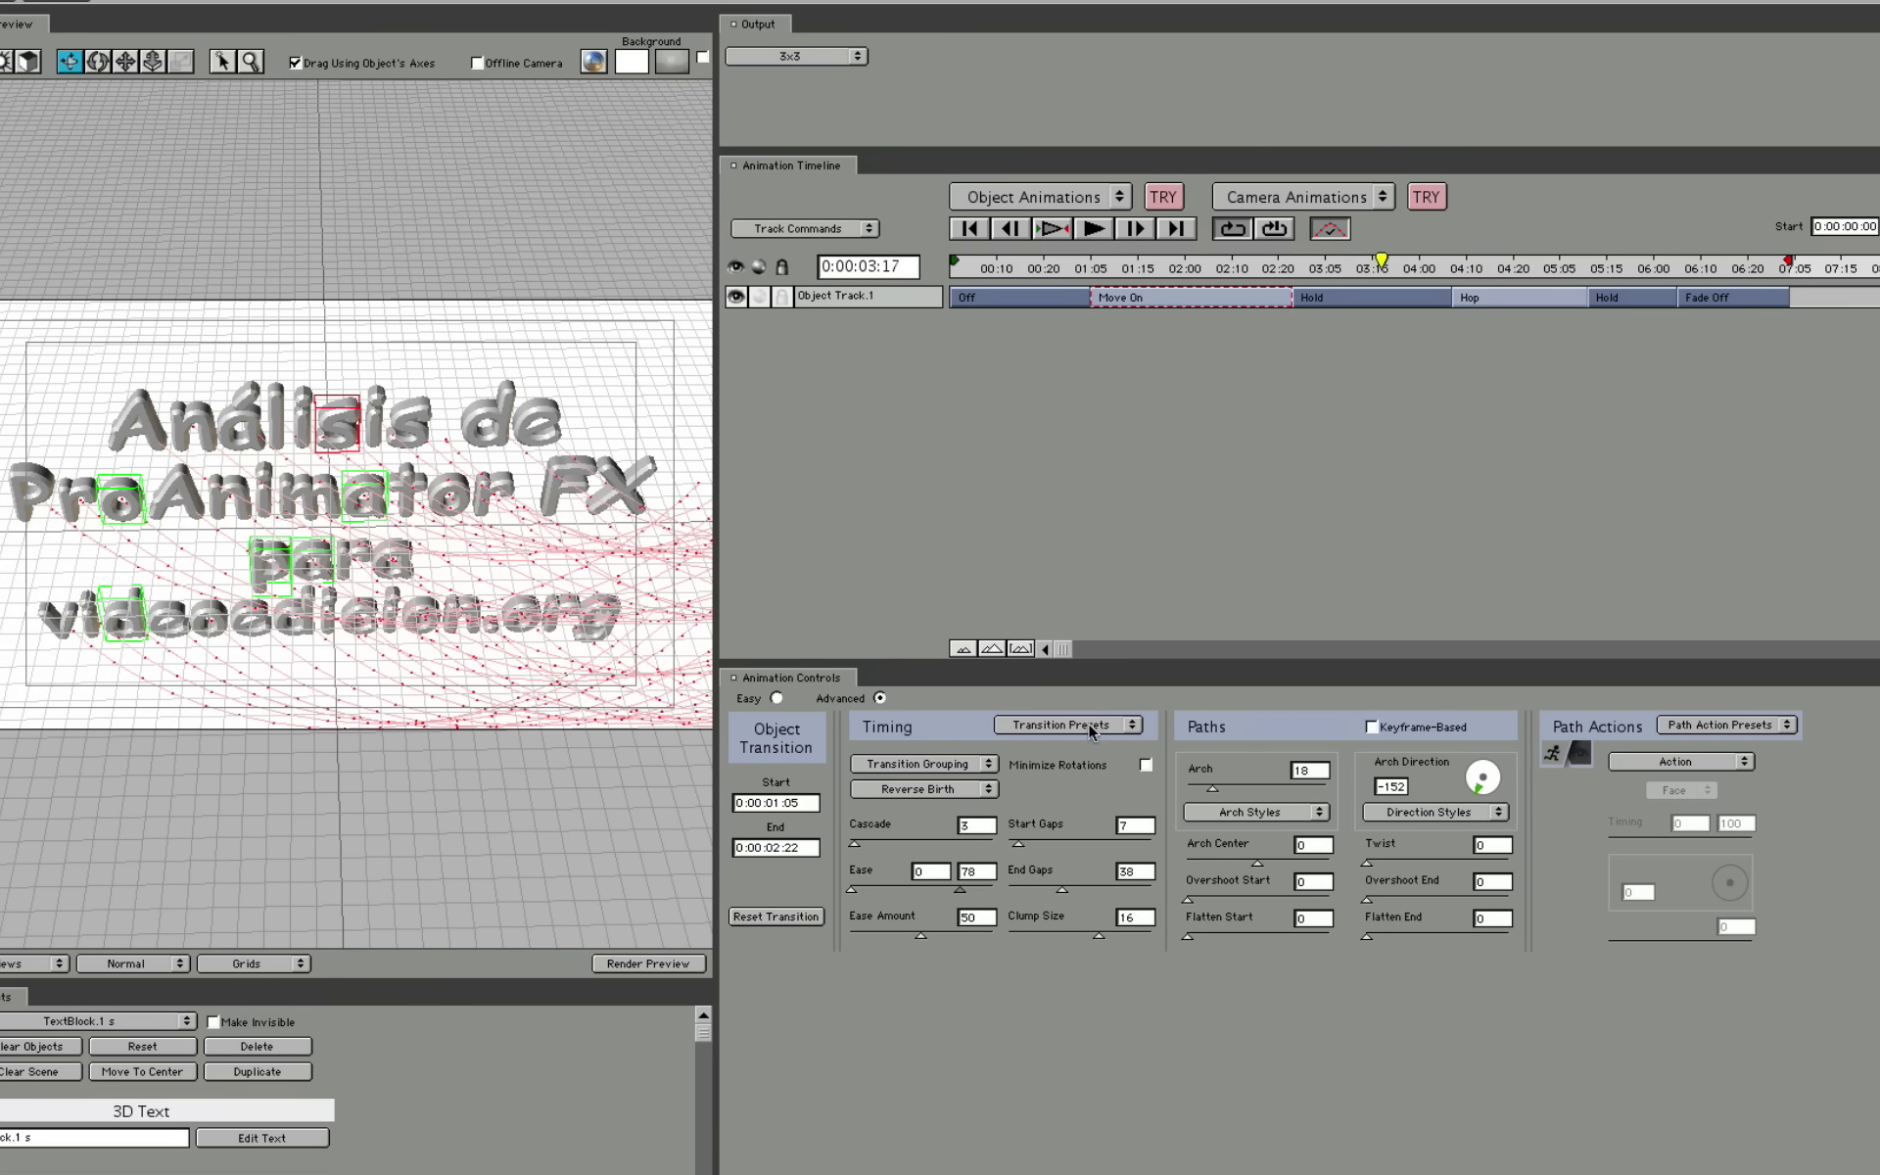
pyautogui.moveTo(1213, 791); pyautogui.dragTo(1205, 791)
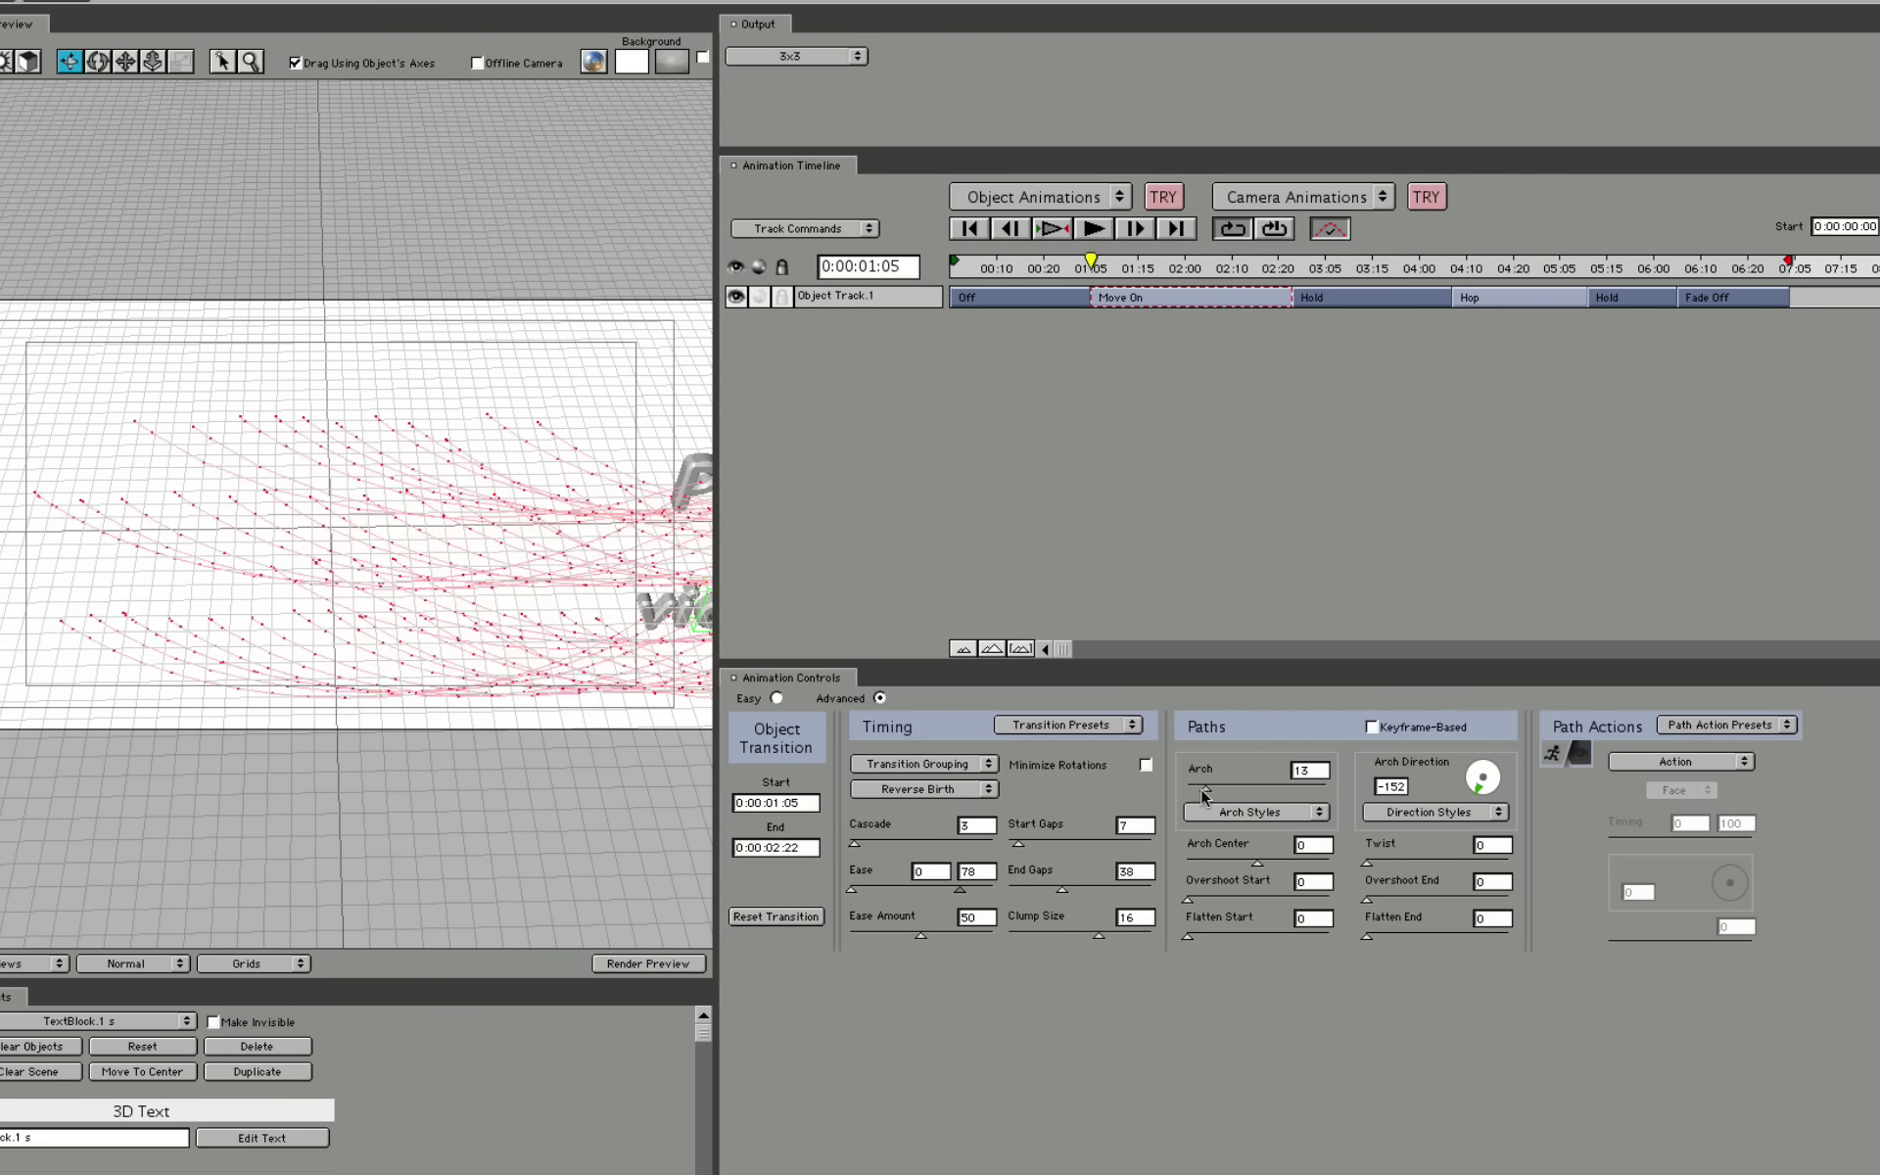
# Shift the Arch Center to -20 and set the Path Action to Free Tumble.
pyautogui.moveTo(1257, 862); pyautogui.dragTo(1244, 864)
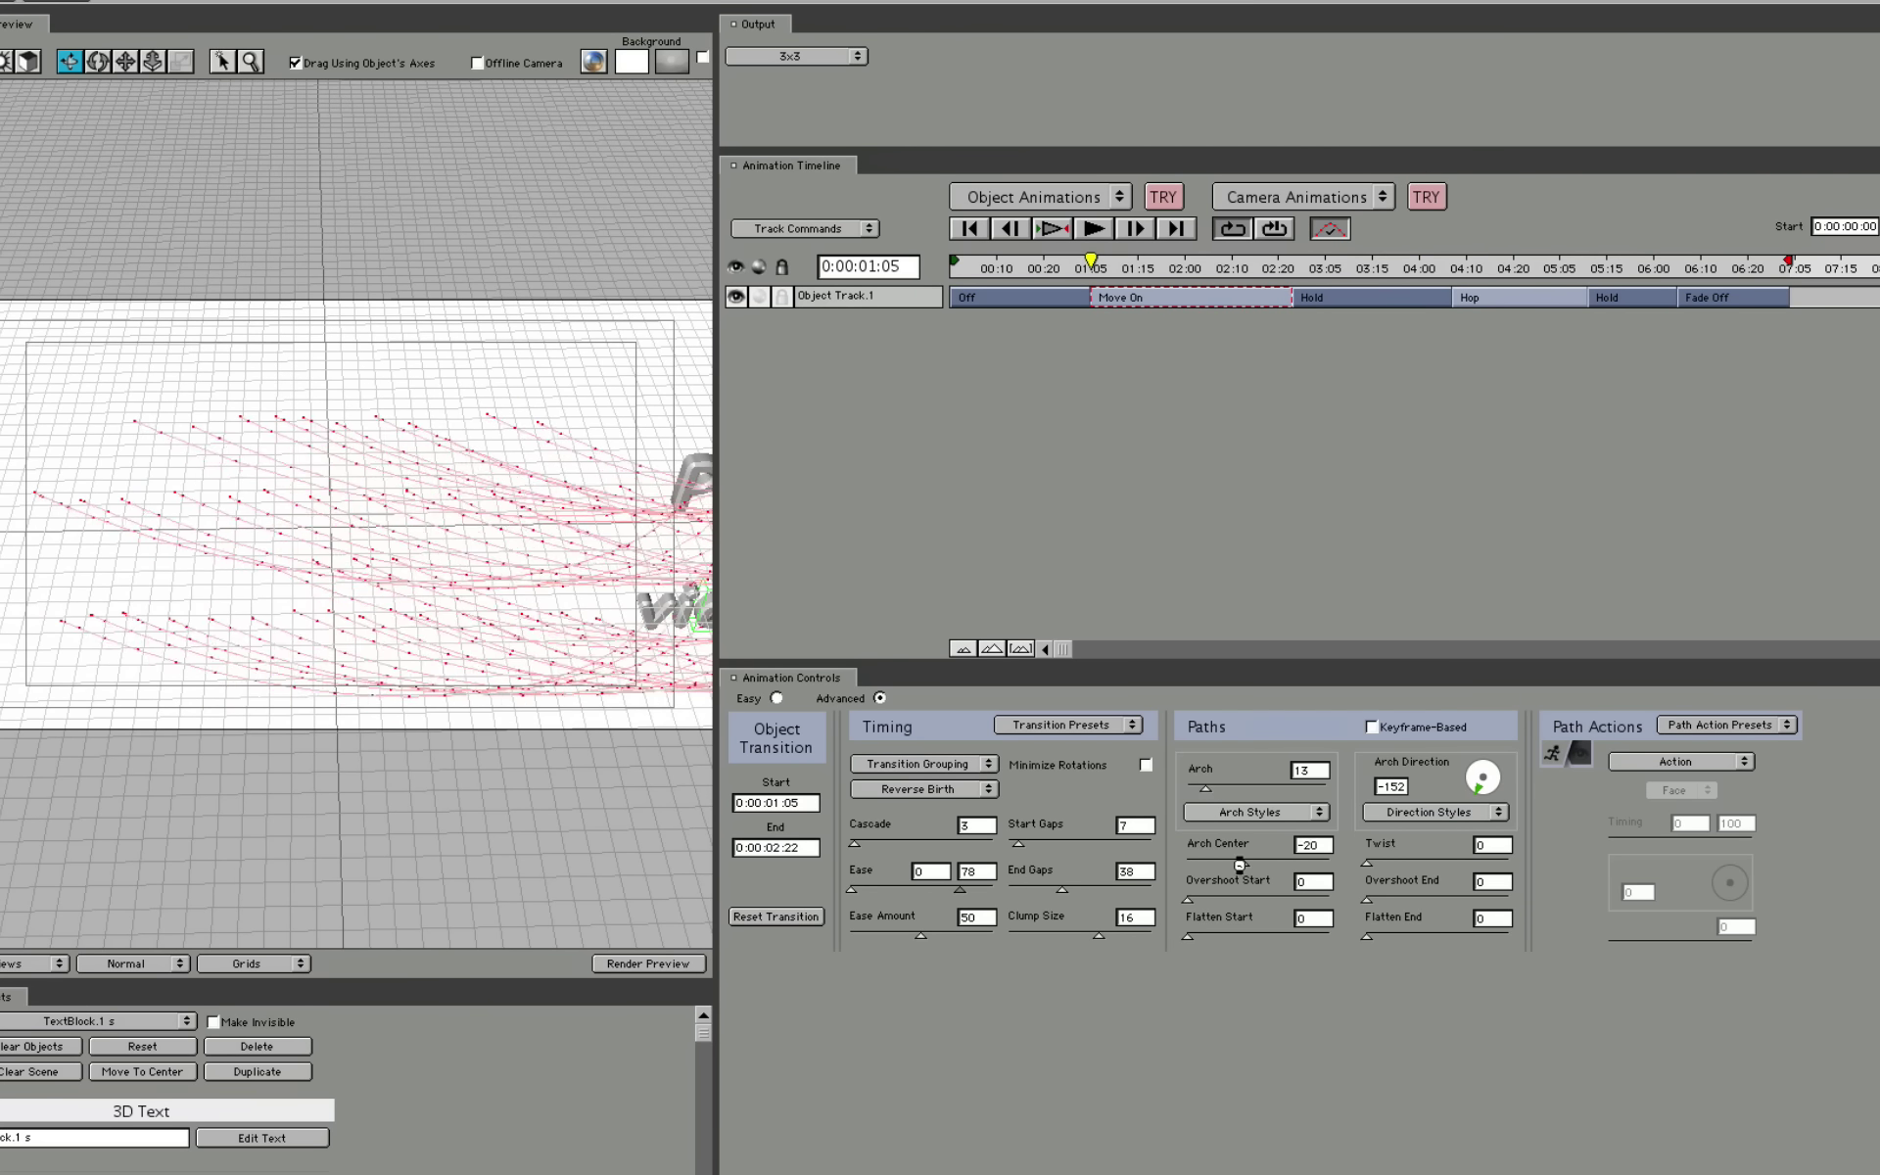
pyautogui.click(1067, 724)
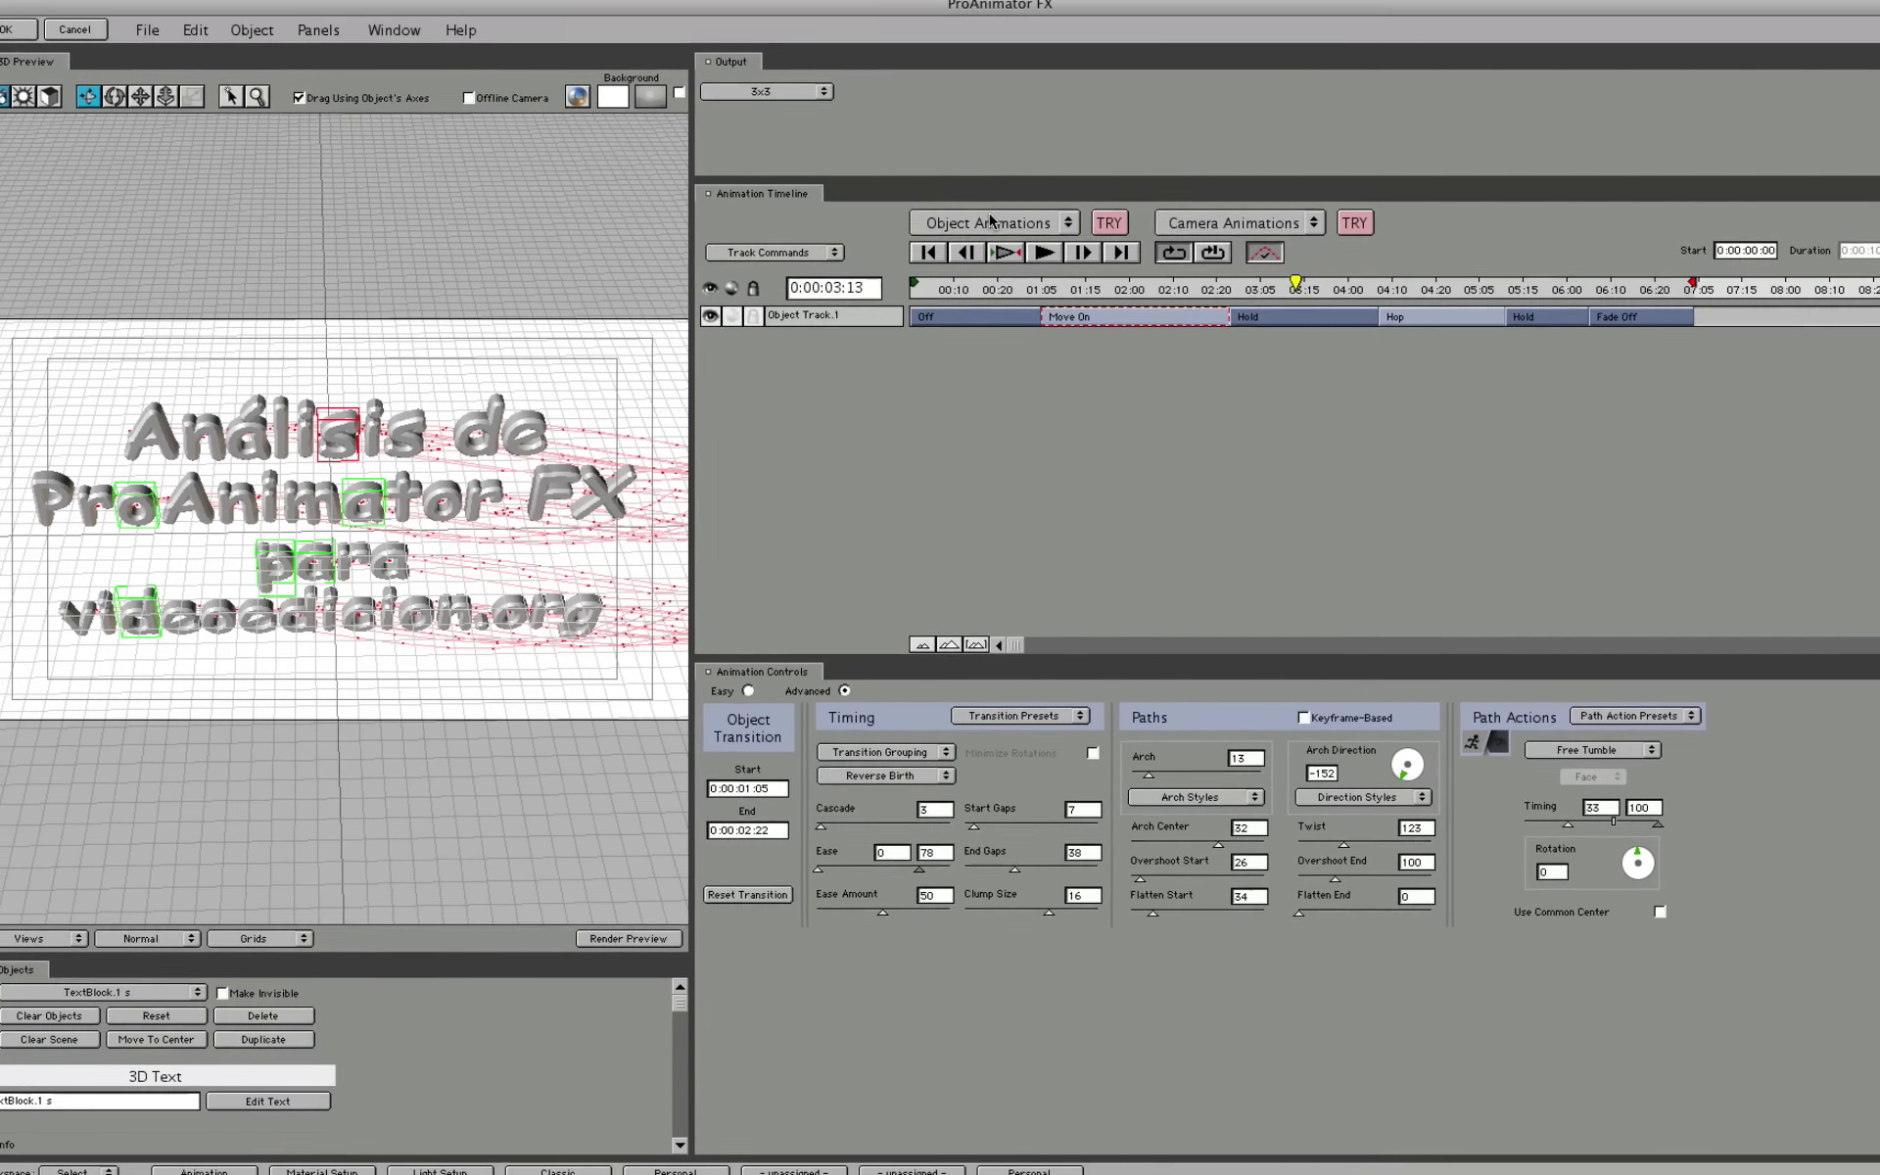
pyautogui.click(990, 220)
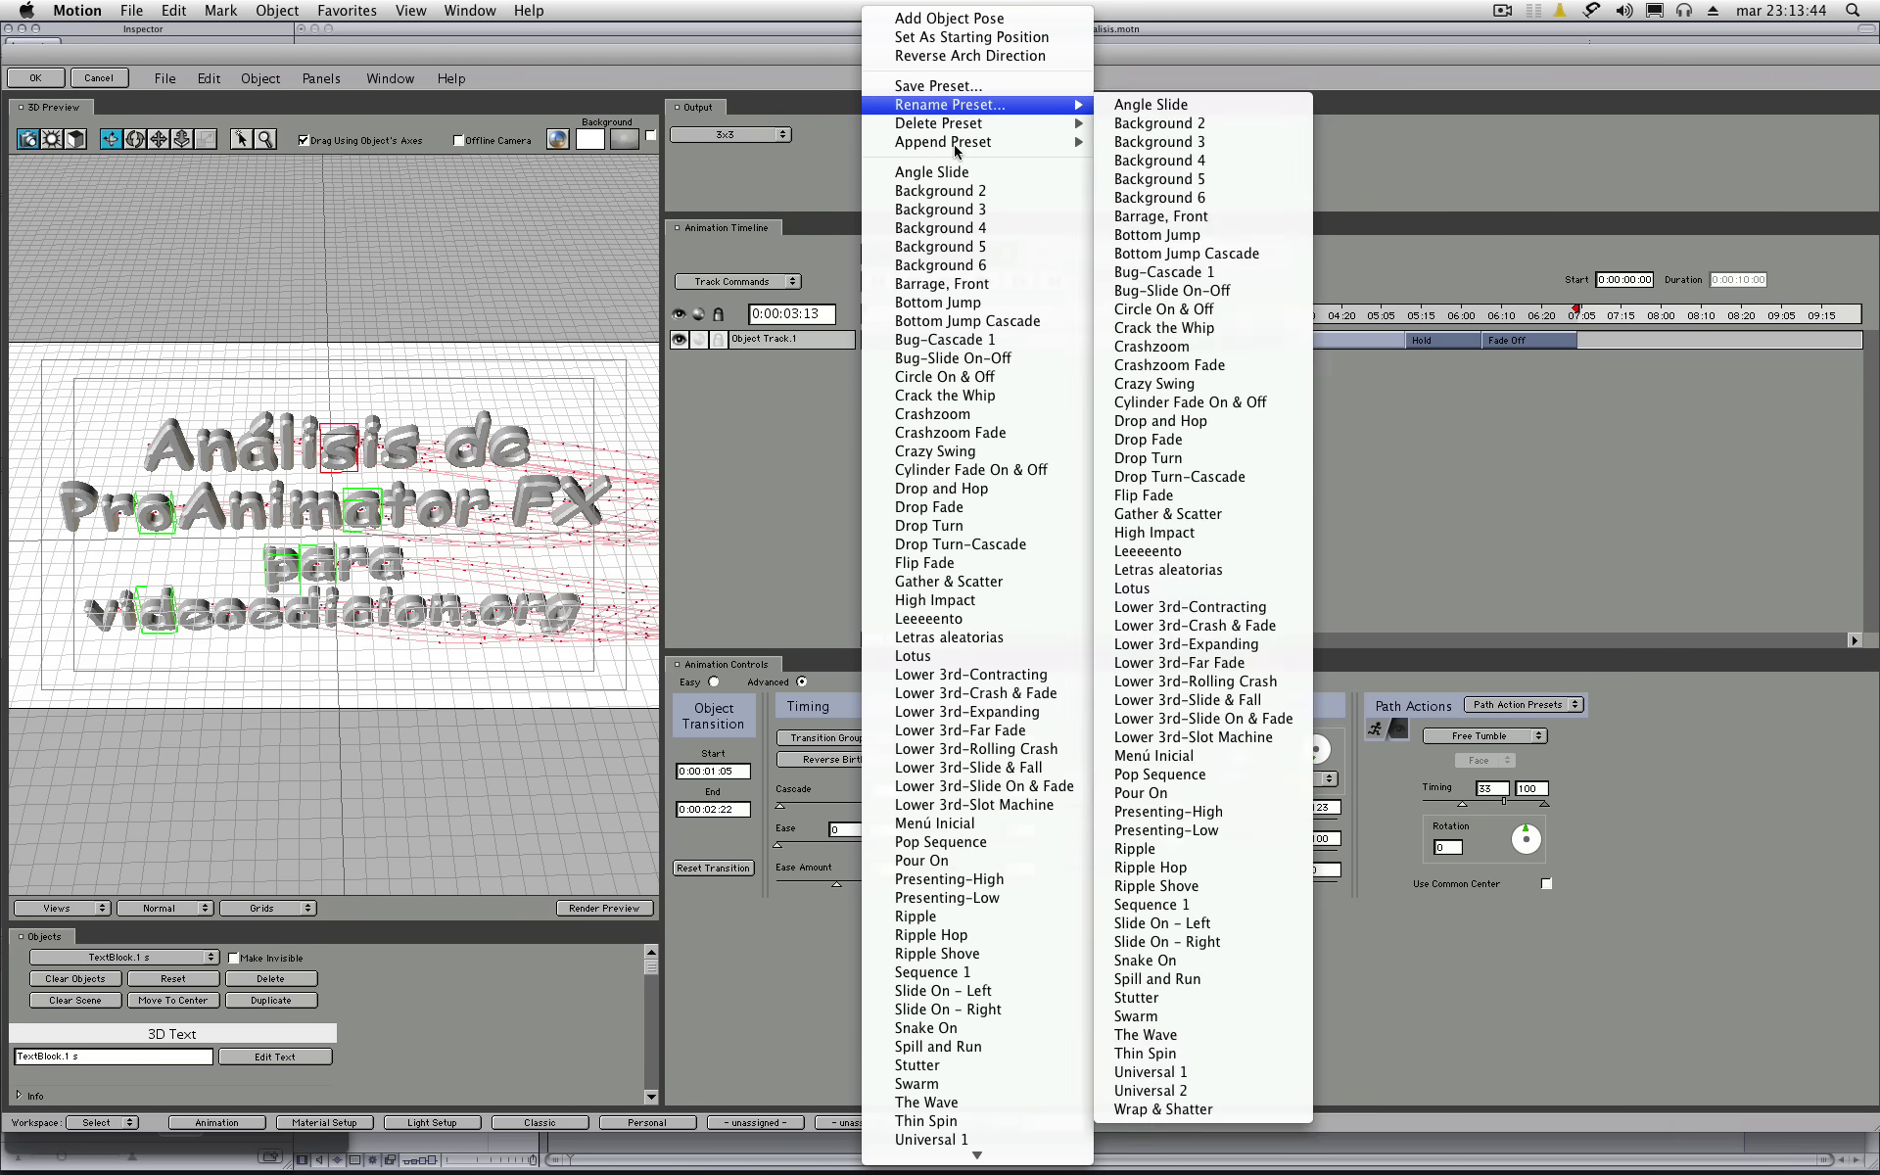
pyautogui.moveTo(944, 143)
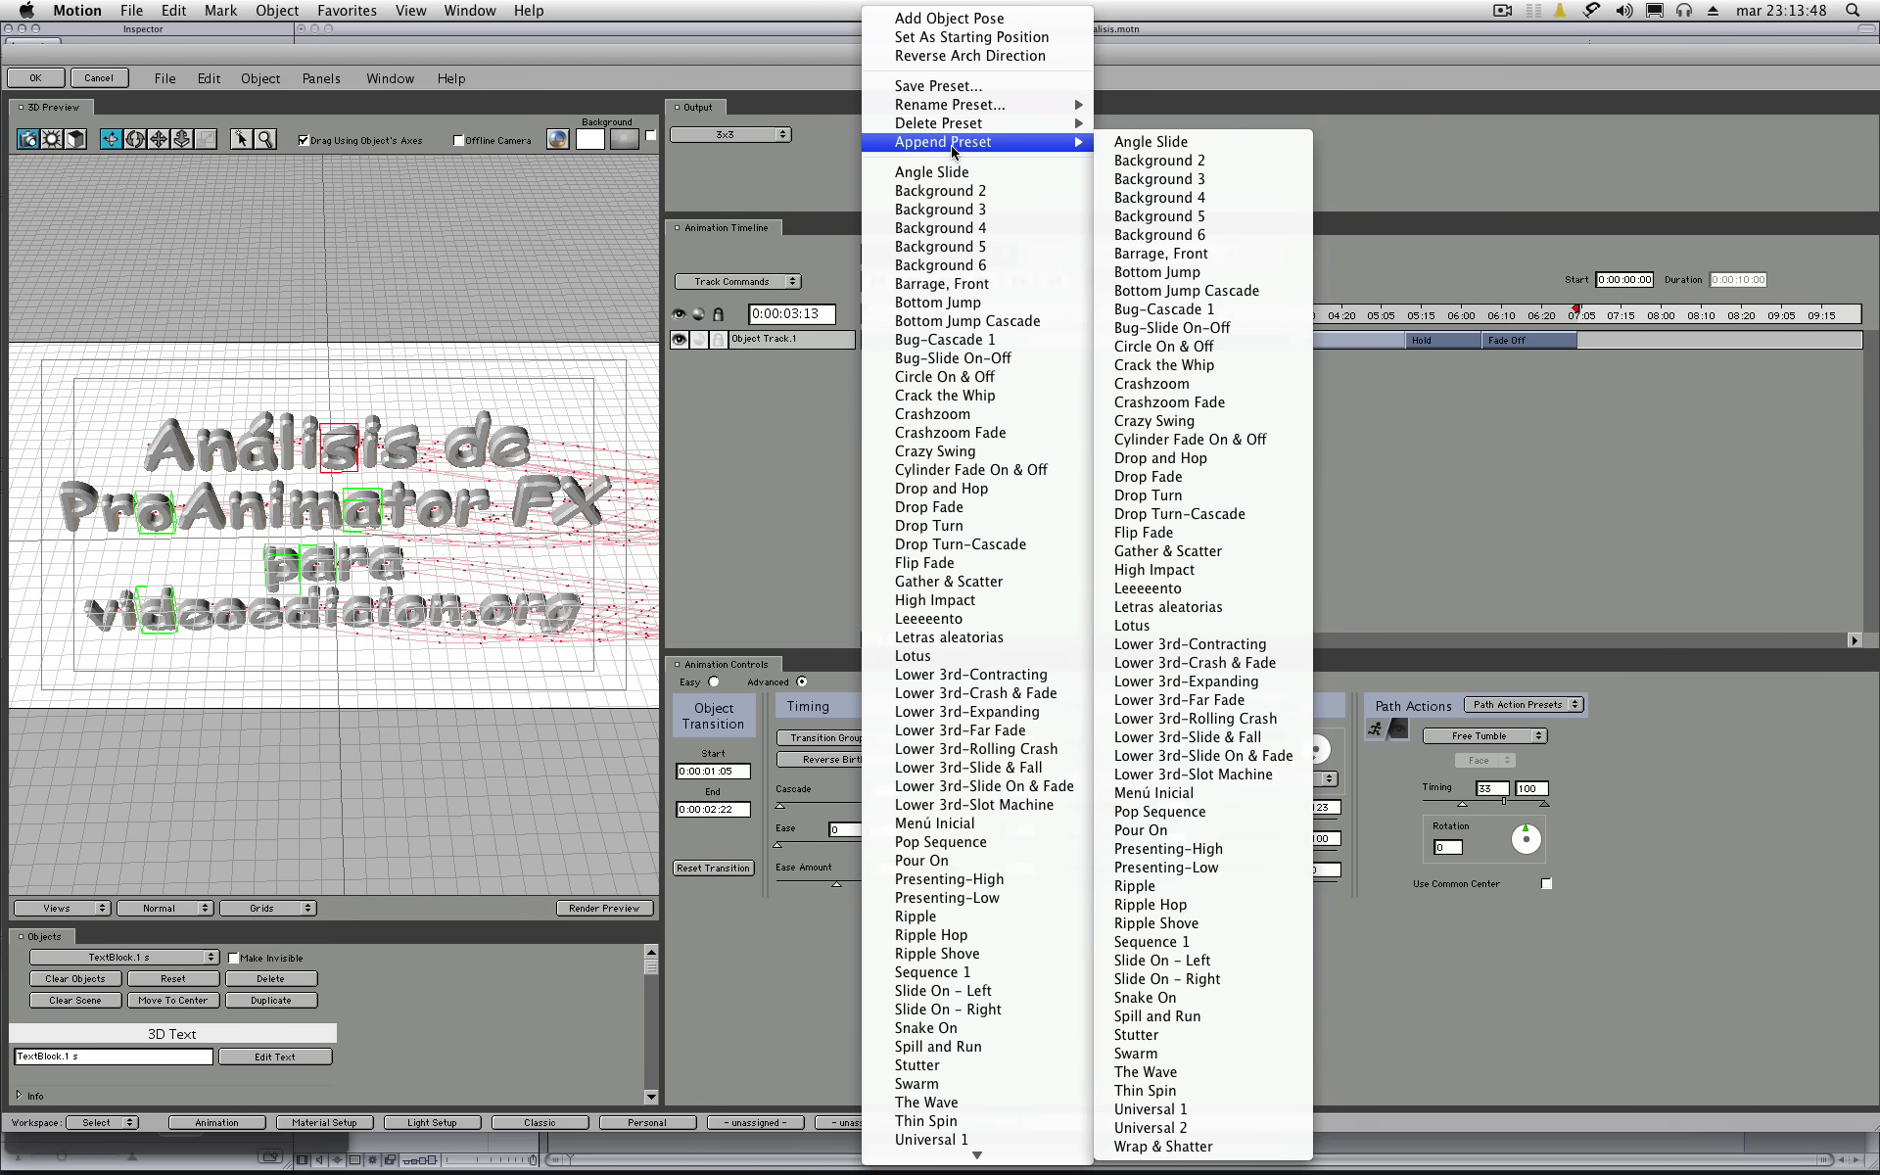
pyautogui.click(773, 527)
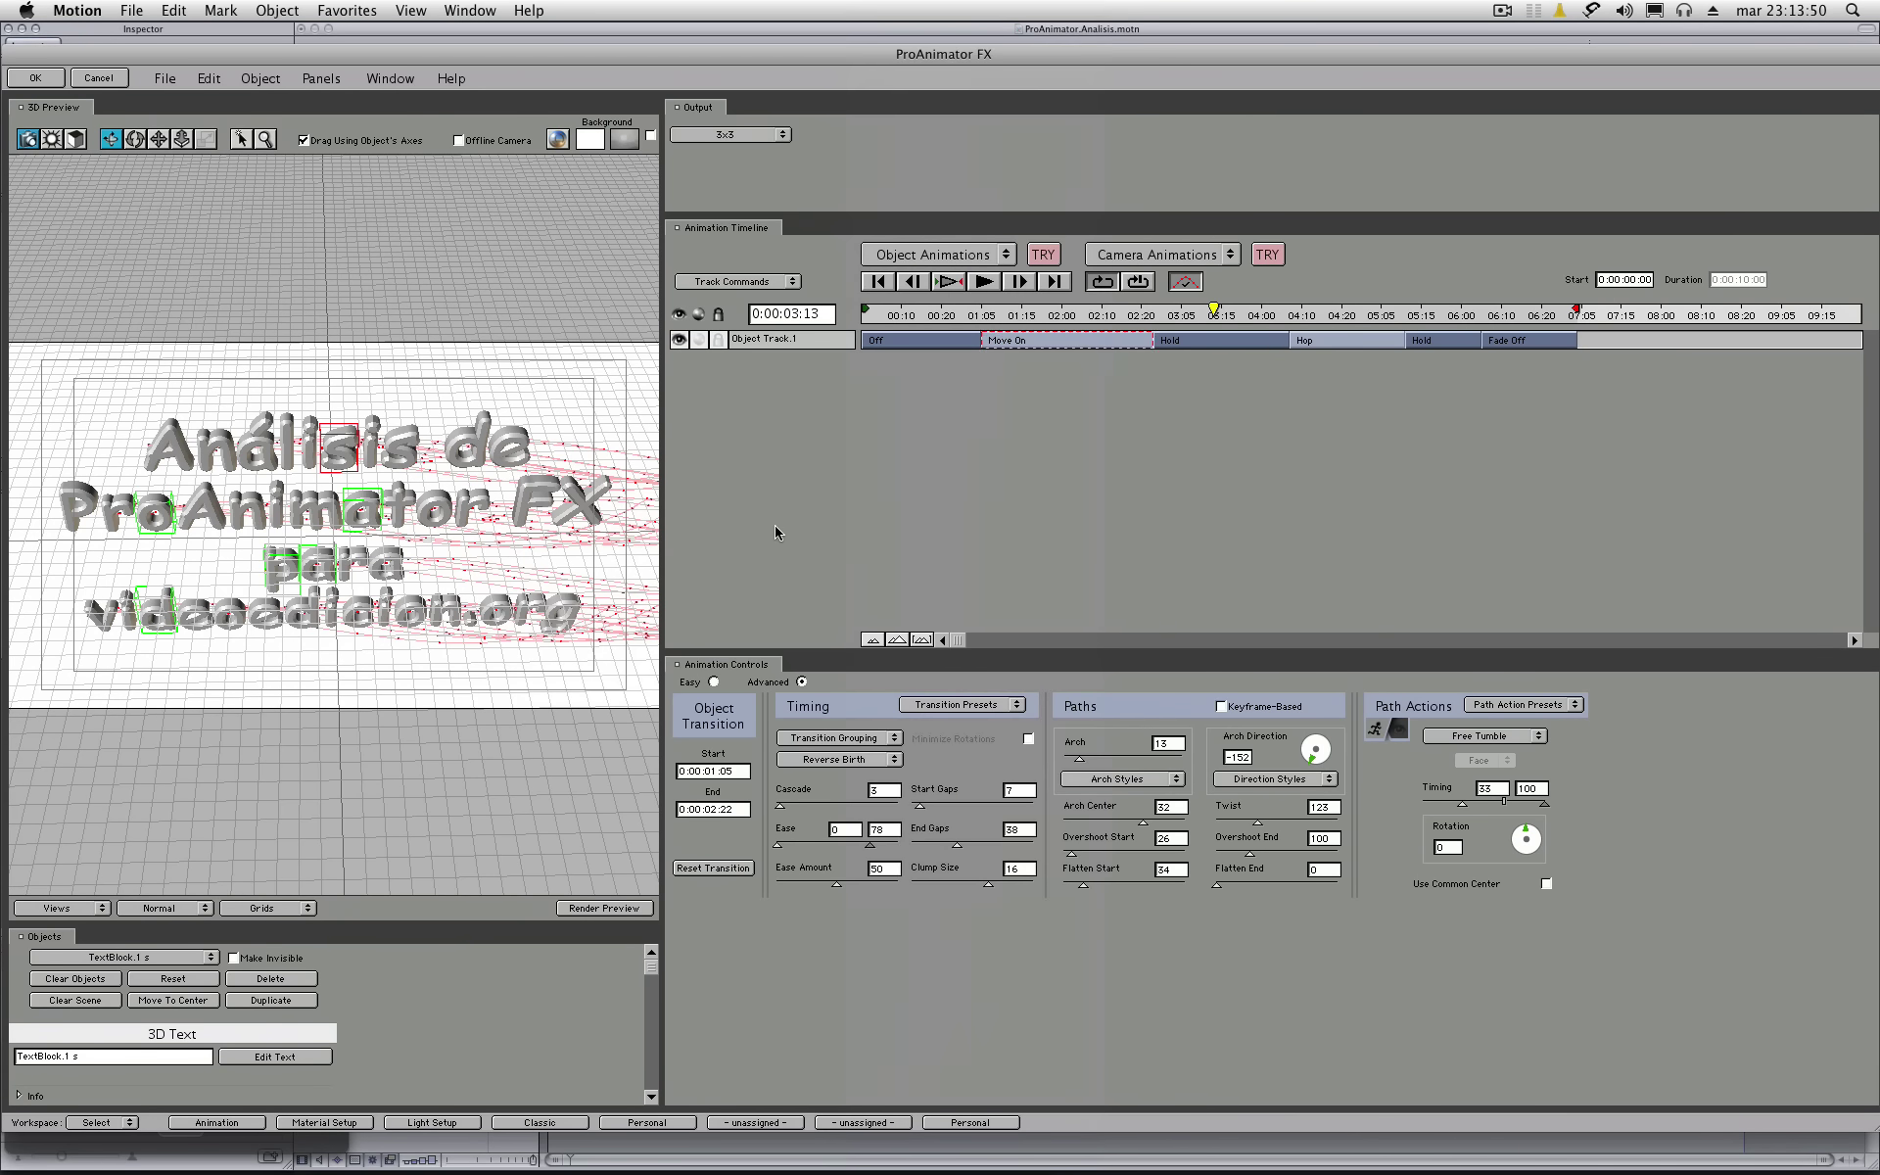